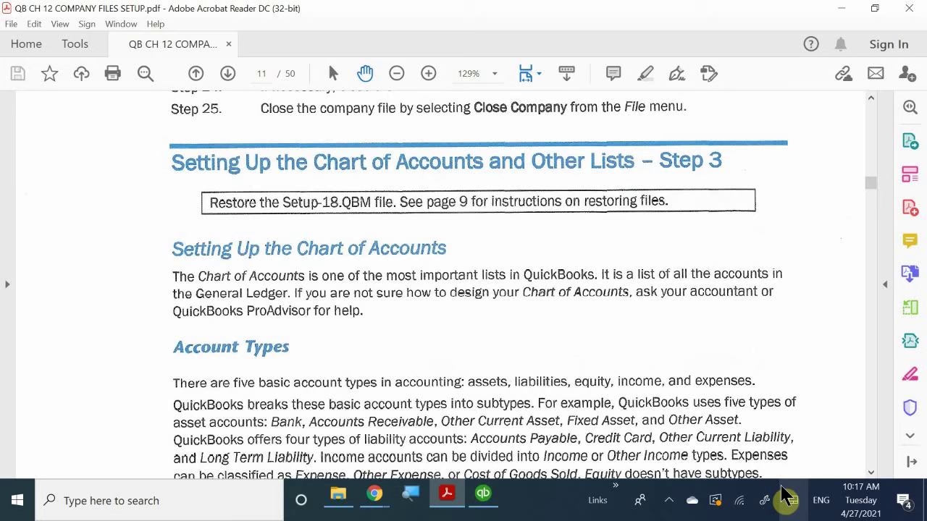
Step: Switch to QuickBooks Desktop and begin restoring an existing company from a portable file
click(483, 500)
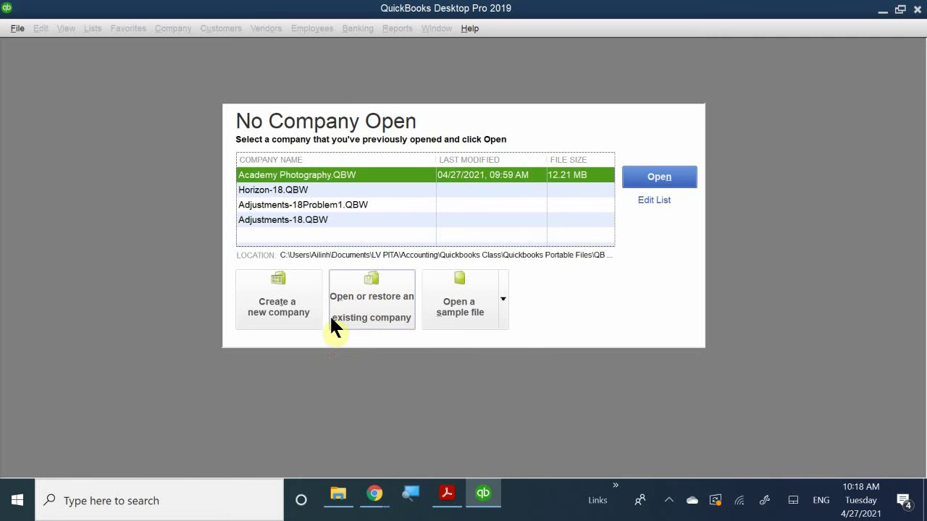
click(370, 299)
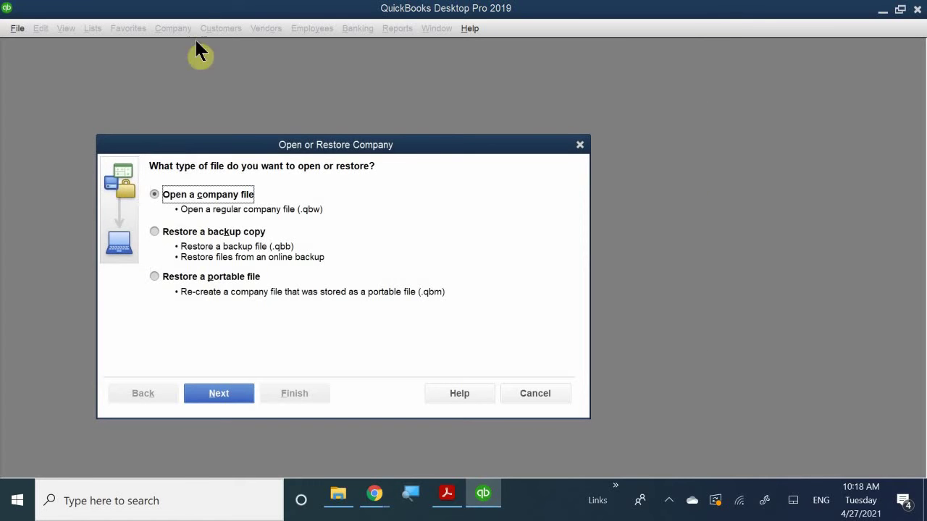
drag(286, 152, 293, 123)
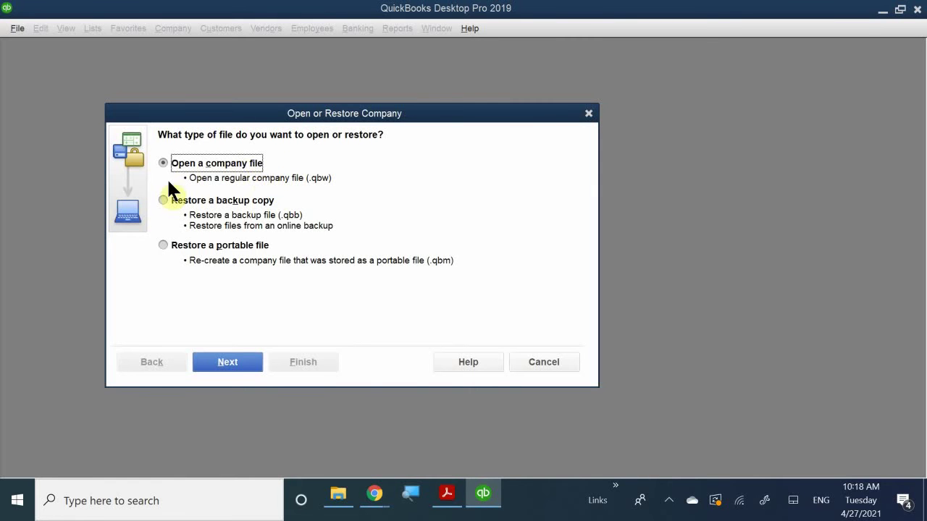
click(209, 246)
click(238, 366)
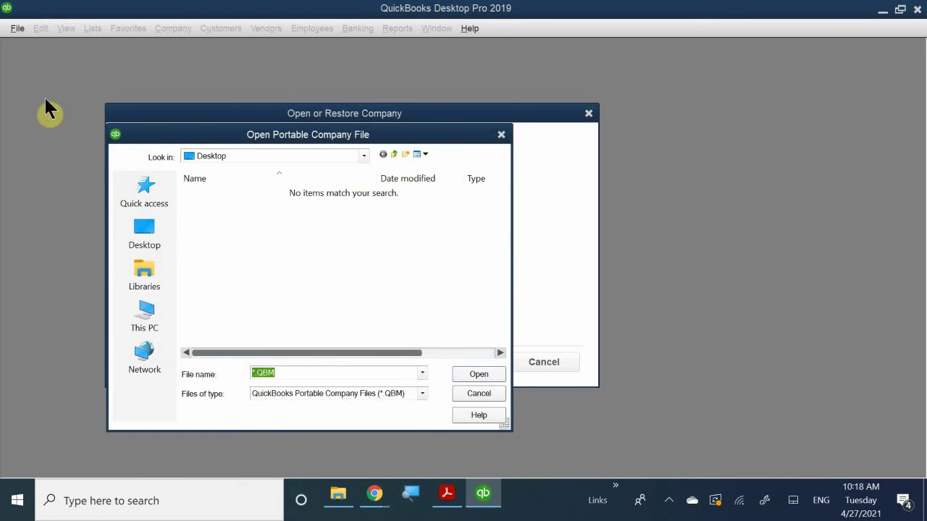
Step: Browse for the portable file in Documents > LV PITA > Accounting > Quickbooks Class > Quickbooks Portable Files
drag(268, 142, 300, 149)
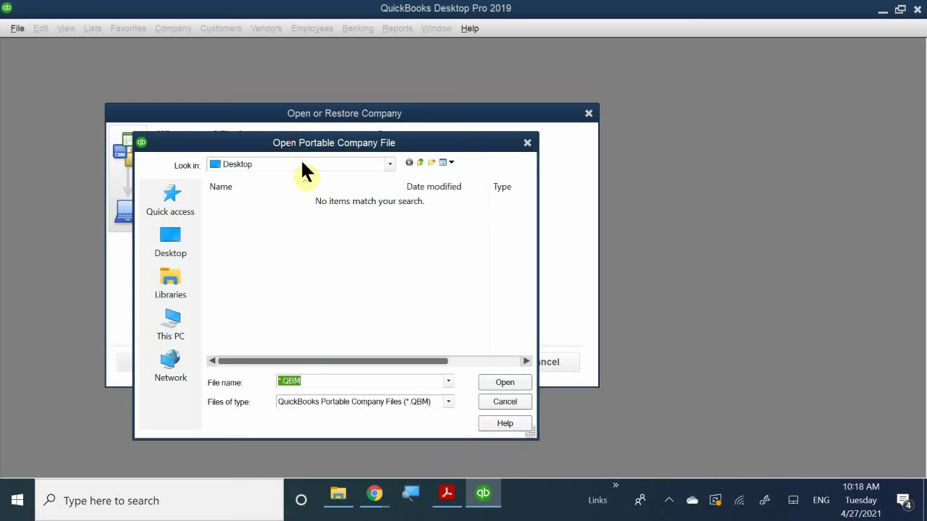
click(313, 165)
click(312, 164)
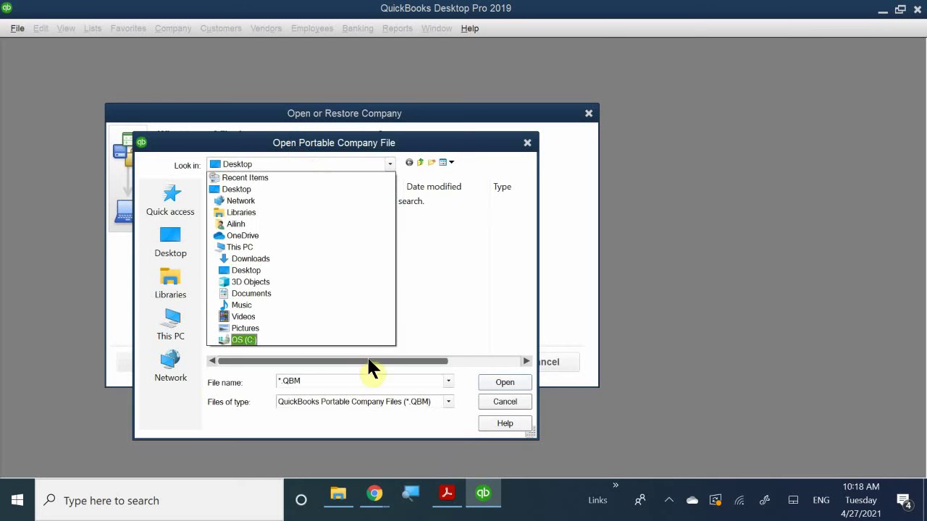
click(325, 291)
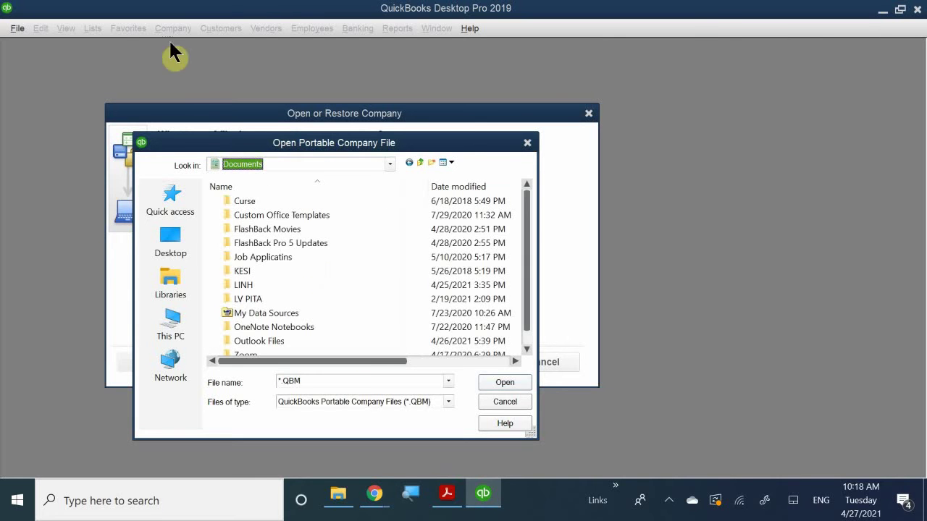
click(268, 297)
double_click(268, 298)
double_click(268, 229)
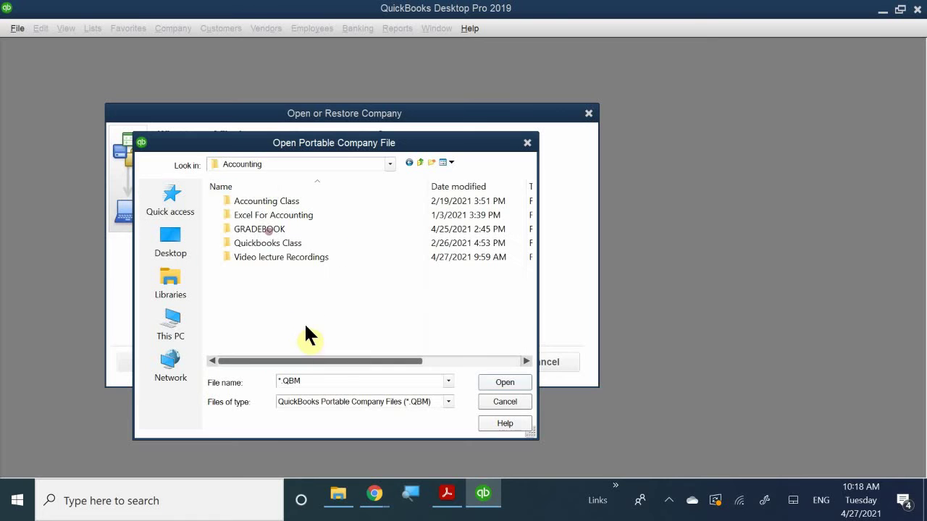
double_click(284, 243)
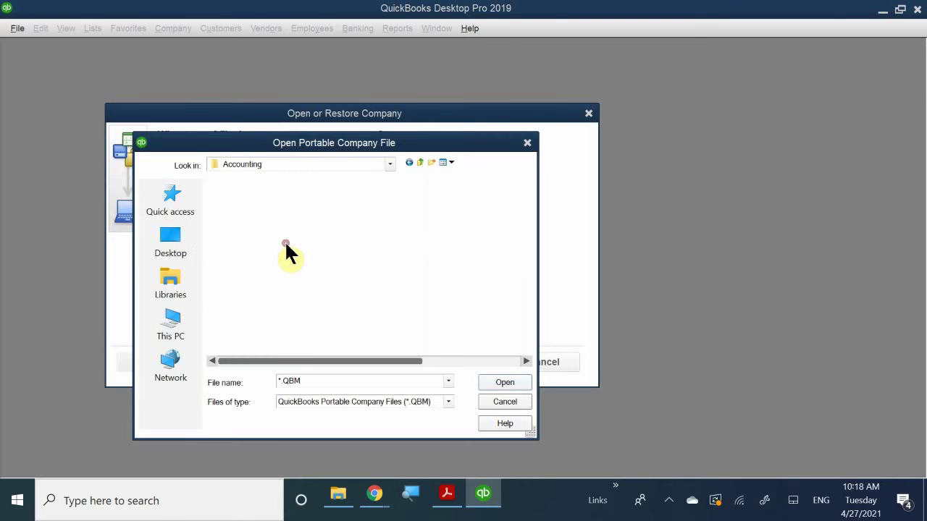
double_click(310, 229)
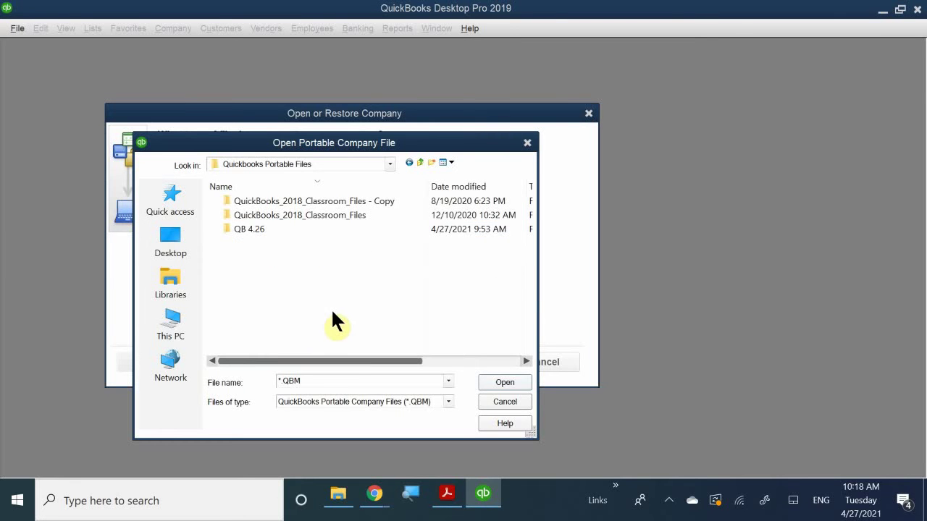
Step: Open the Setup-18 portable company file from the QuickBooks_2018_Classroom_Files folder
click(344, 215)
double_click(344, 215)
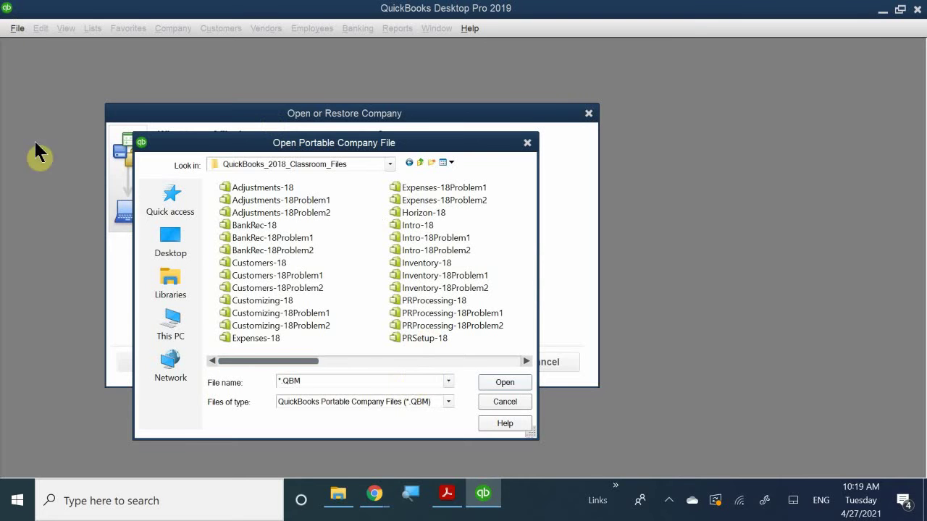
scroll(303, 250, down, 5)
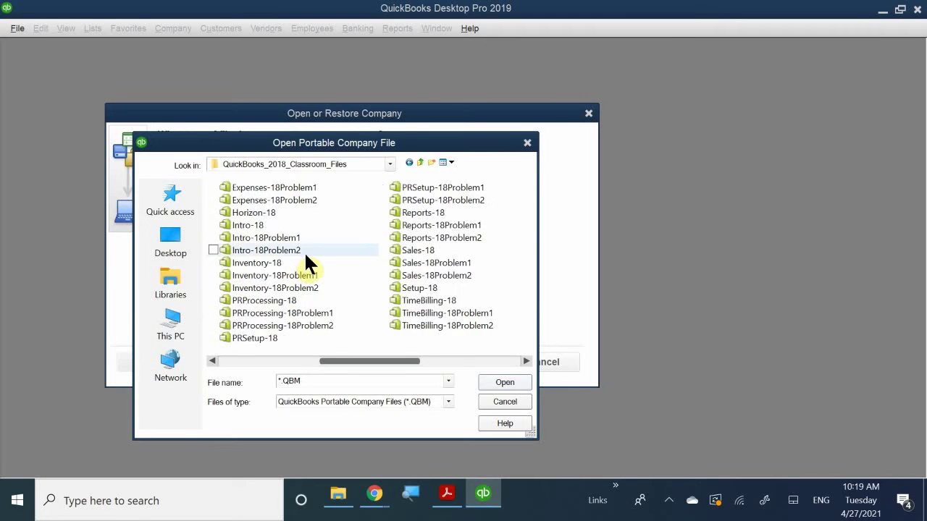
click(255, 289)
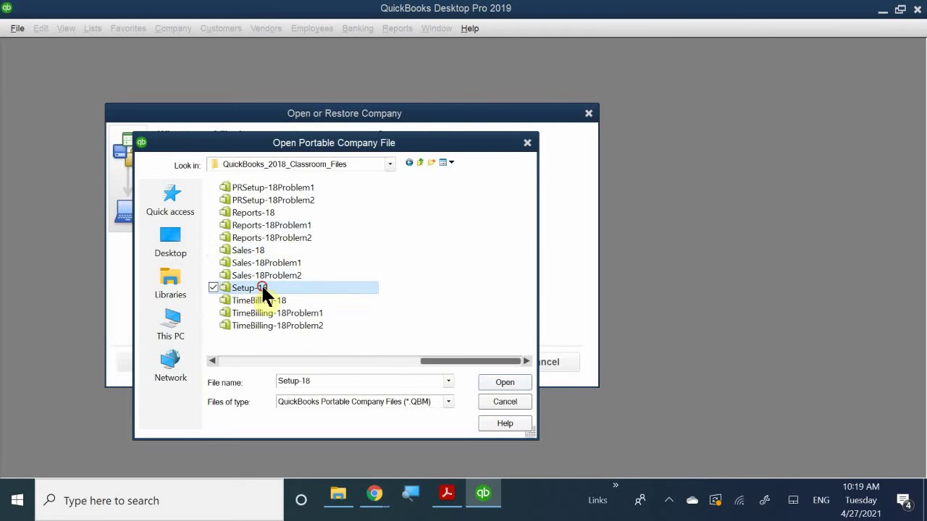
double_click(261, 289)
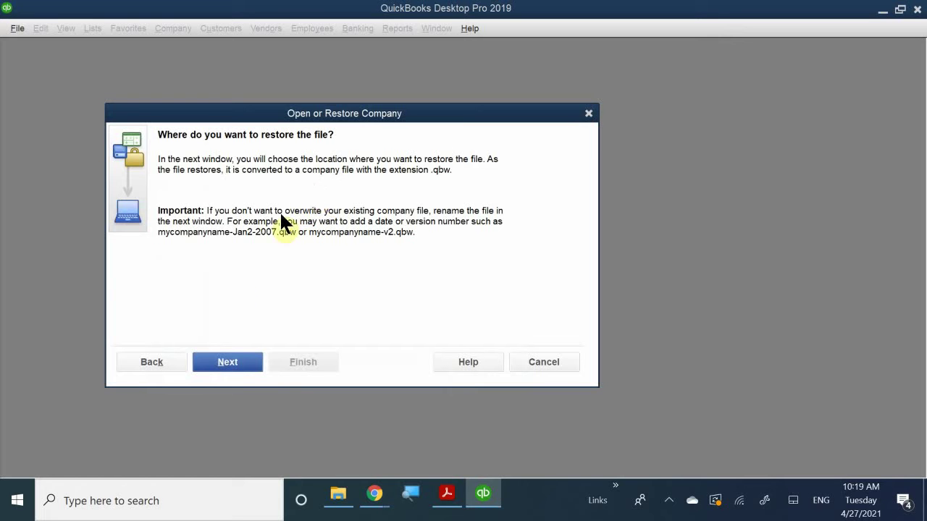
Step: Continue to the restore location and browse to Documents > LV PITA > Accounting > Quickbooks Class
click(228, 362)
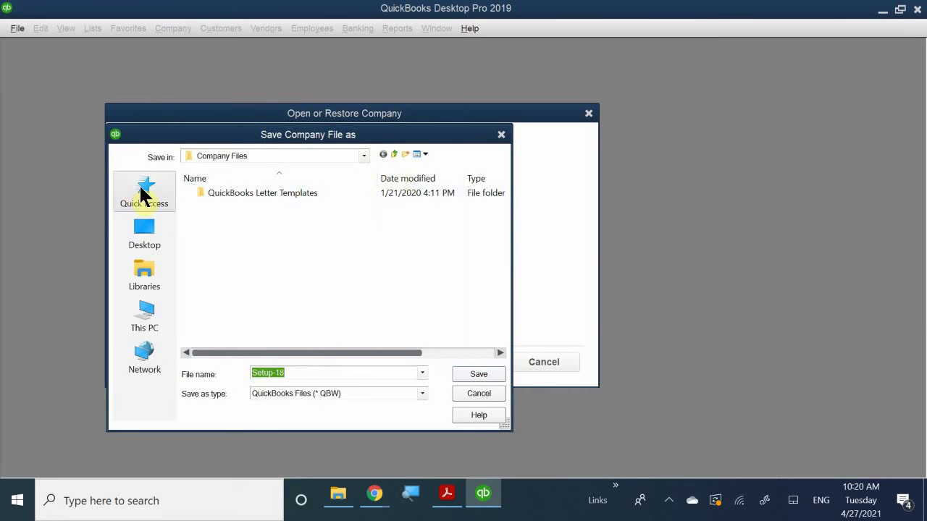
click(266, 159)
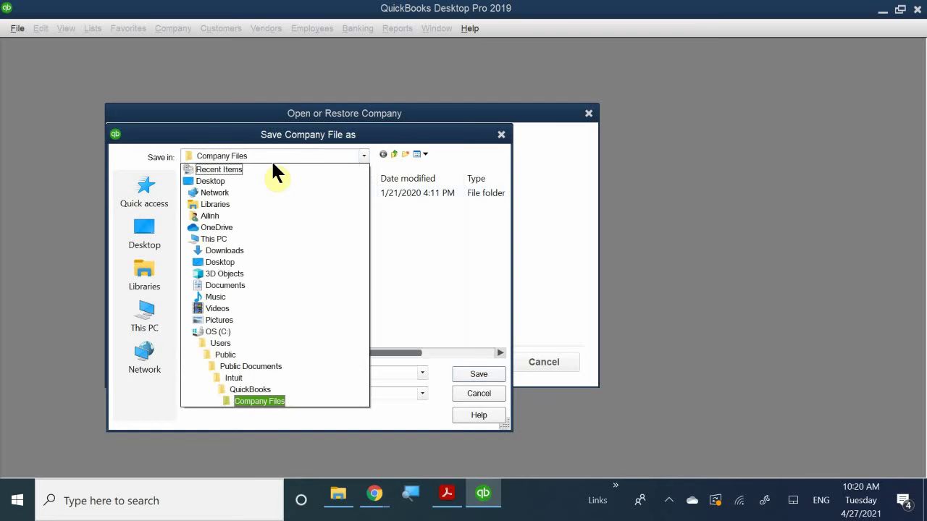
click(316, 286)
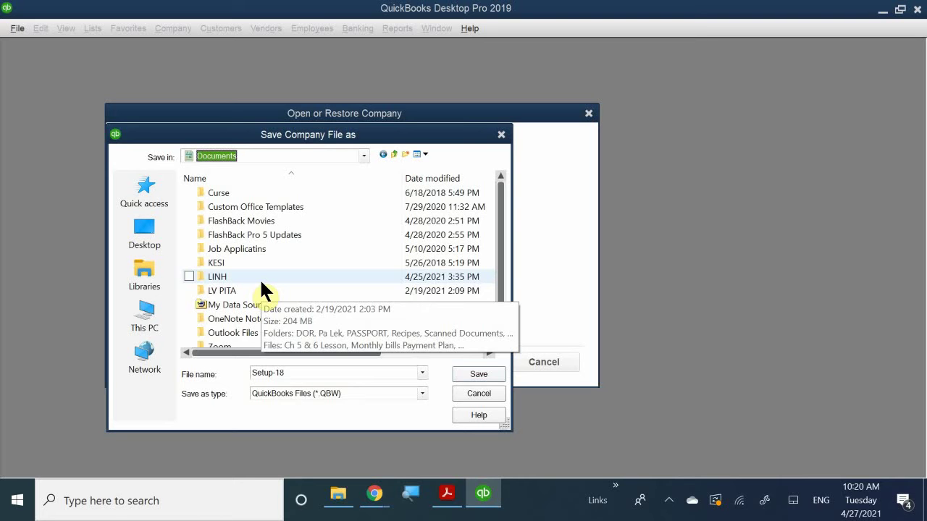
double_click(245, 291)
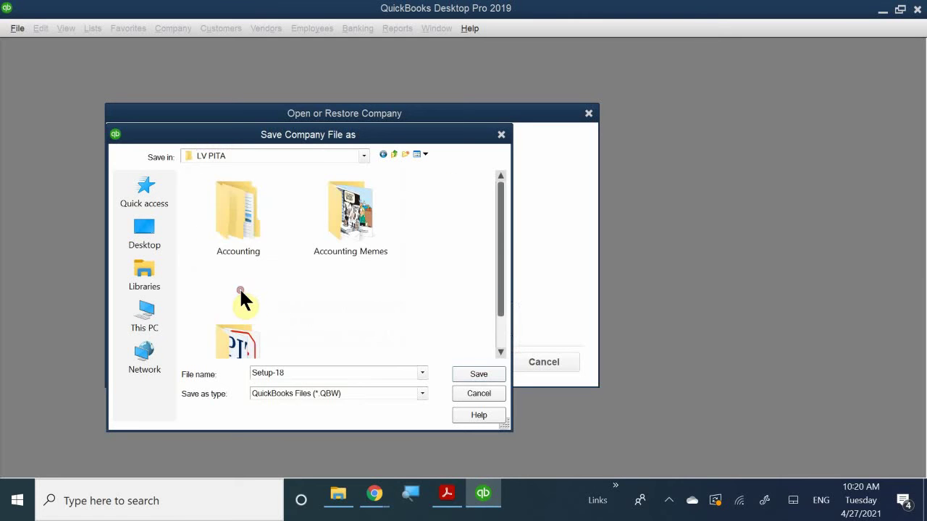
double_click(221, 197)
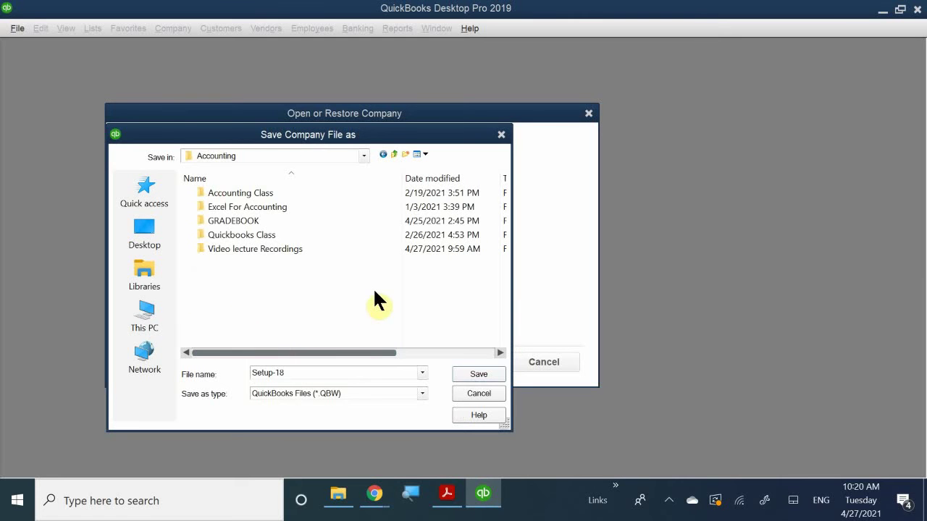
double_click(262, 235)
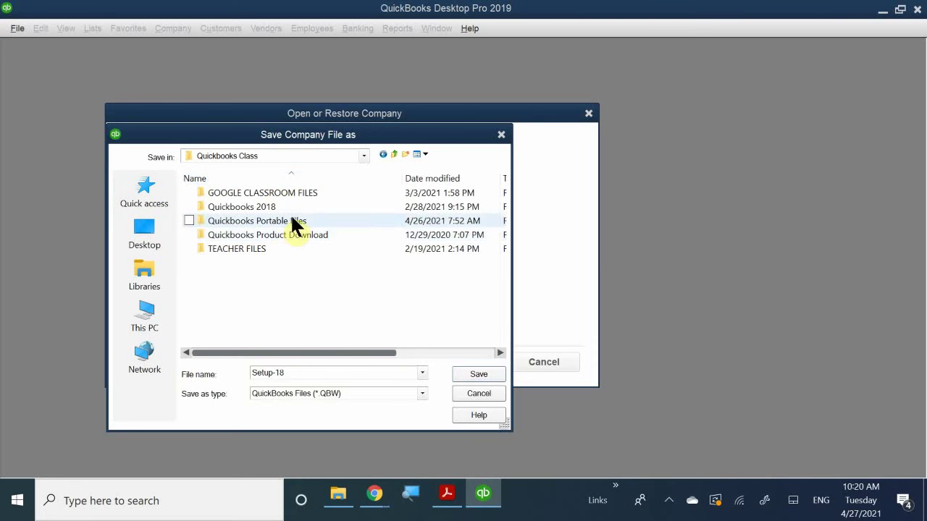
Step: Save the restored company file as Setup-18 in Quickbooks Portable Files > QB 4.26
click(291, 213)
double_click(292, 220)
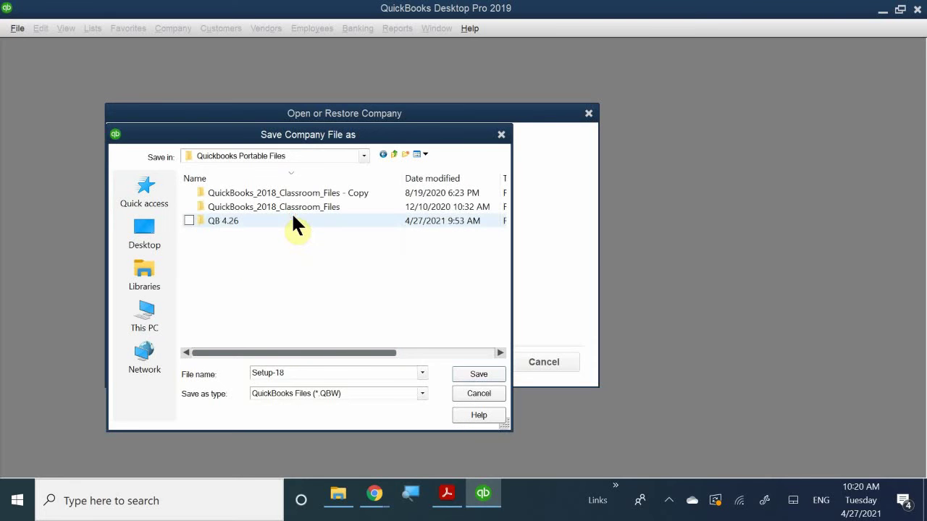
click(245, 226)
double_click(241, 222)
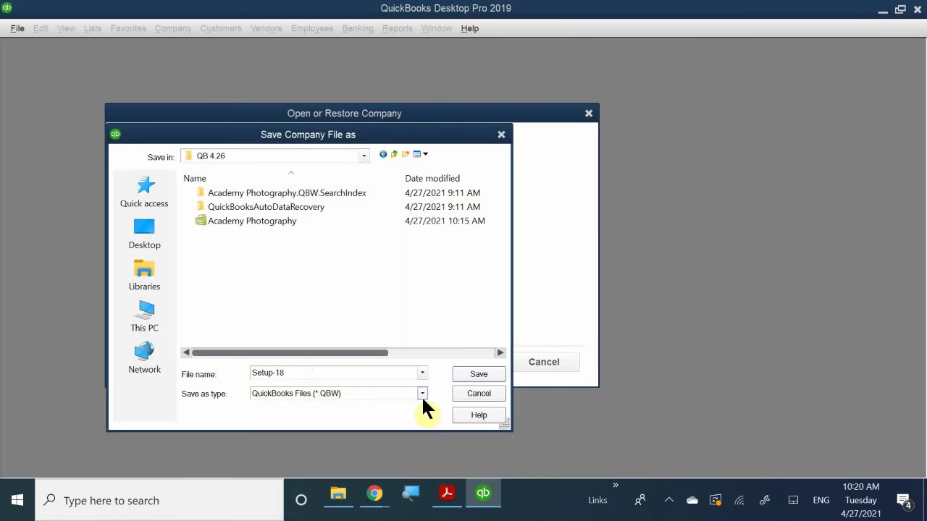
click(478, 374)
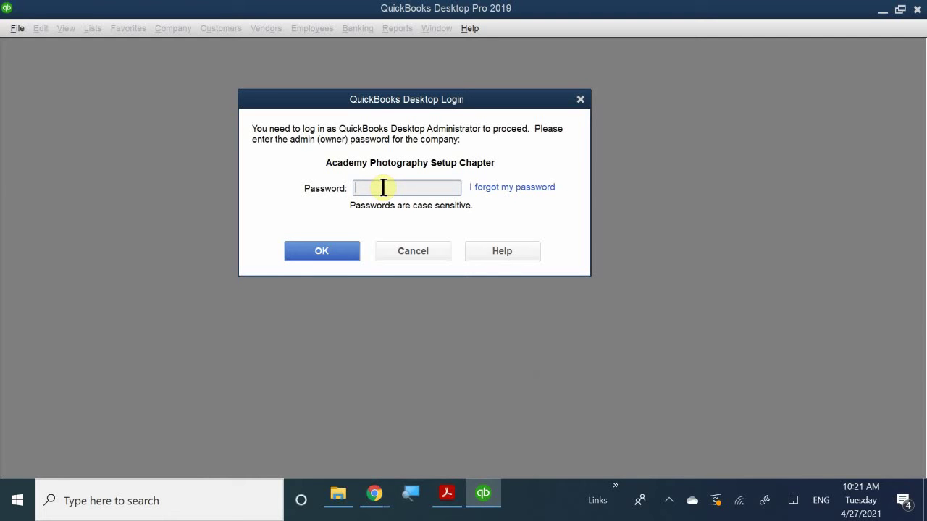
text(aaaaaaaaa)
key(BackSpace)
key(BackSpace)
key(BackSpace)
key(BackSpace)
key(BackSpace)
key(BackSpace)
key(BackSpace)
key(BackSpace)
key(BackSpace)
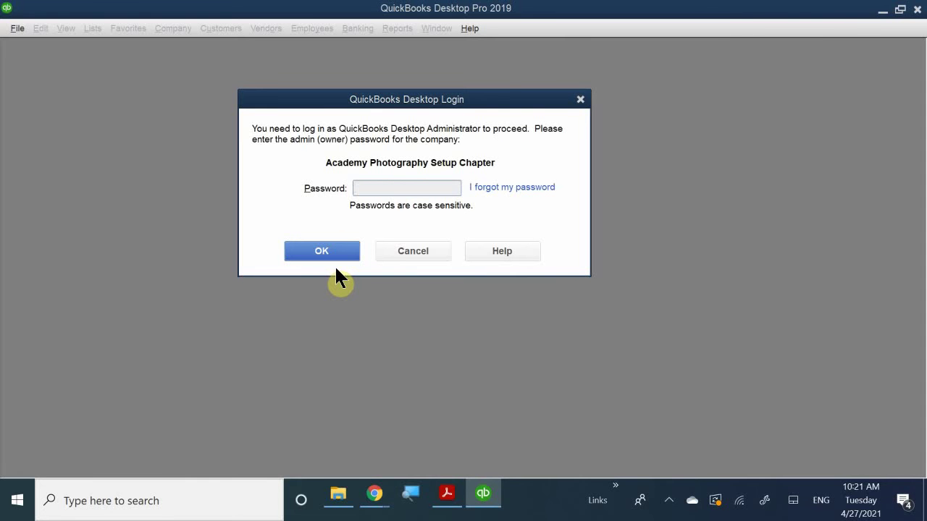
key(super+e)
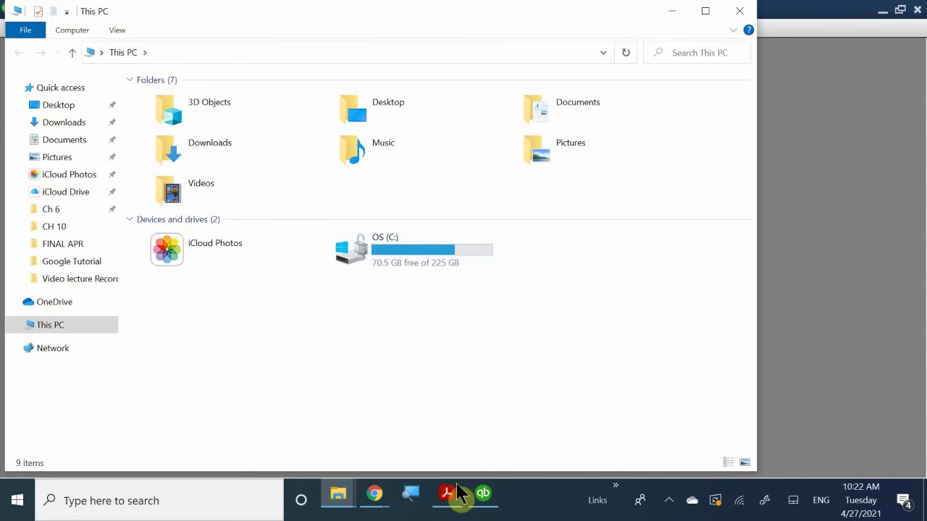
click(484, 495)
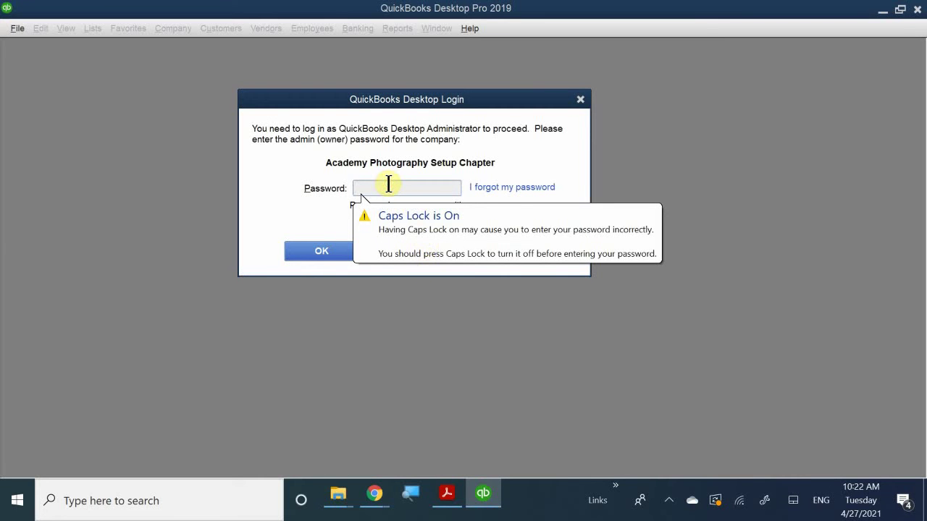
Step: Turn off Caps Lock, enter the administrator password for the company file and log in
key(Caps_Lock)
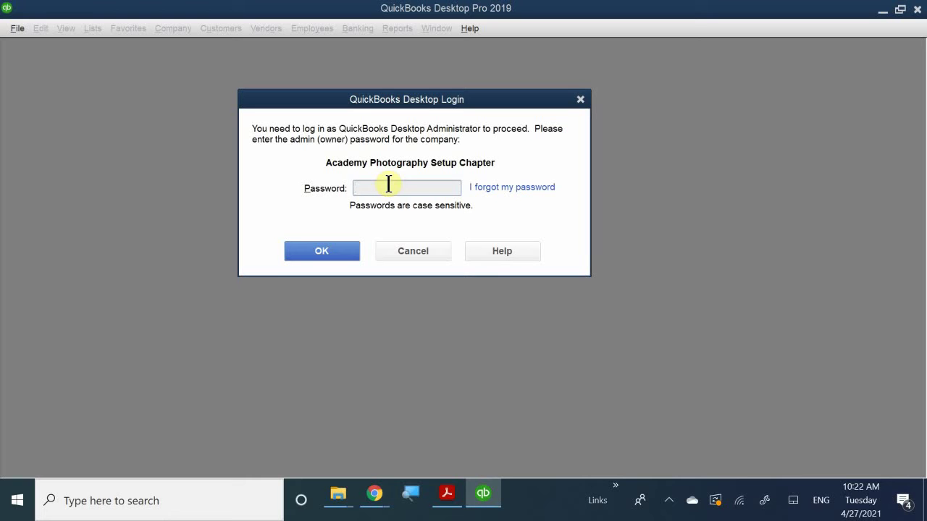
text(•••••••••)
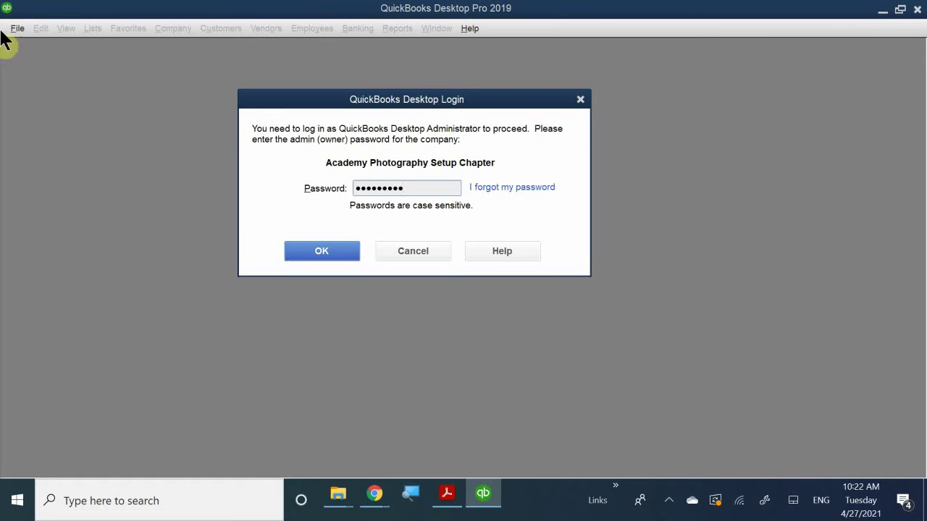
click(304, 254)
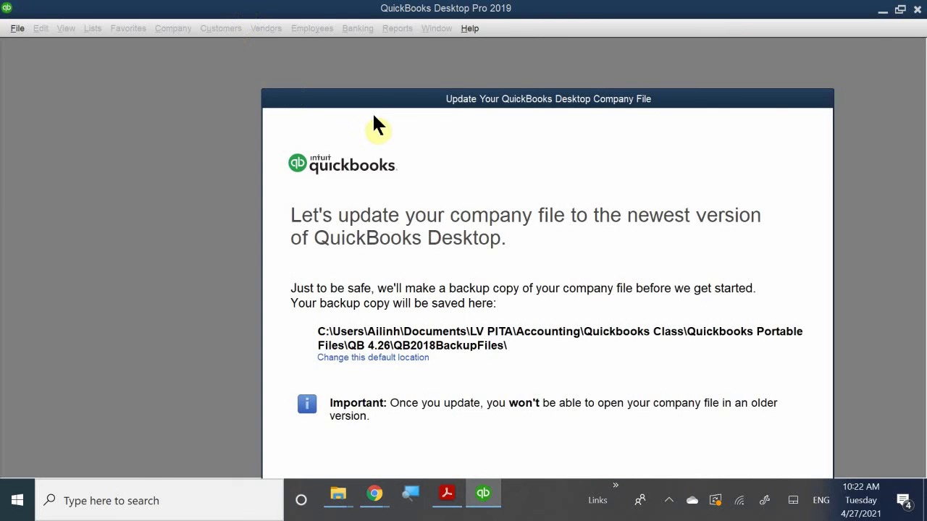
Step: Update the company file to the newest QuickBooks Desktop version, keeping the default backup location, and finish the update
drag(346, 101, 254, 62)
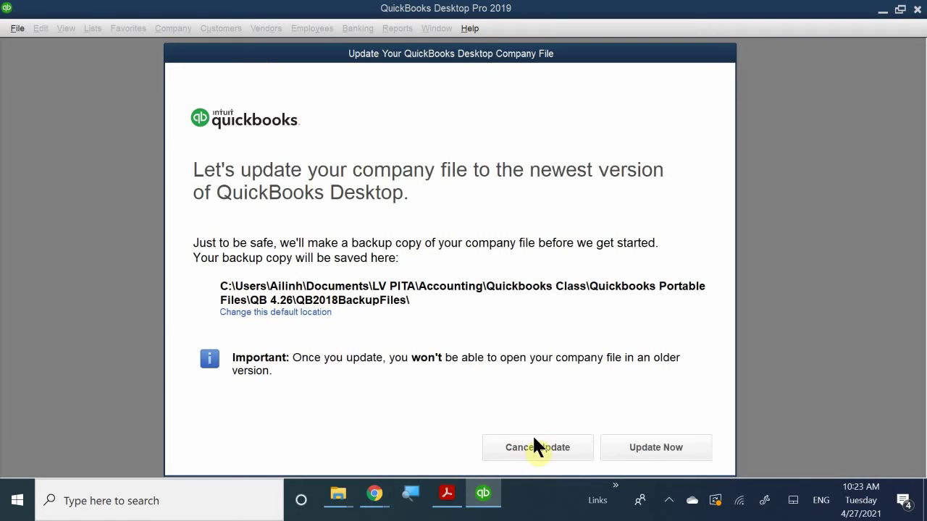
click(638, 445)
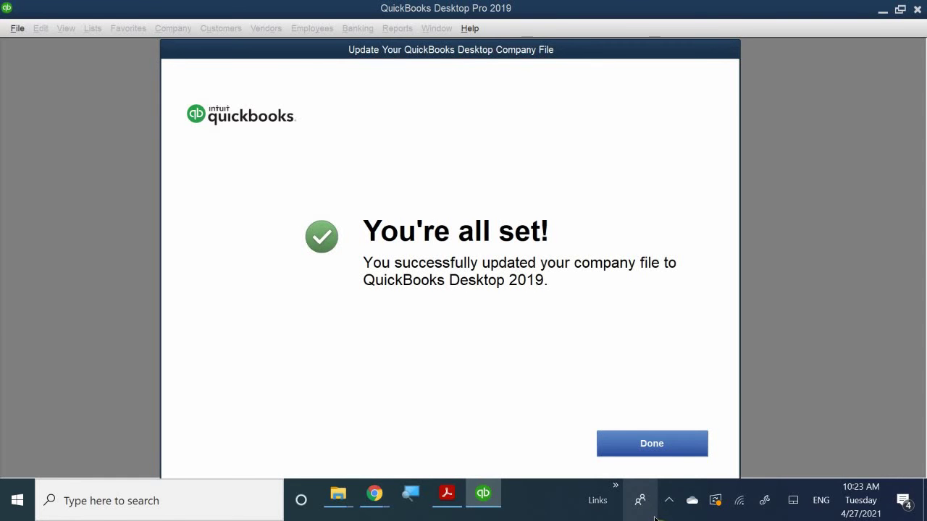
click(649, 456)
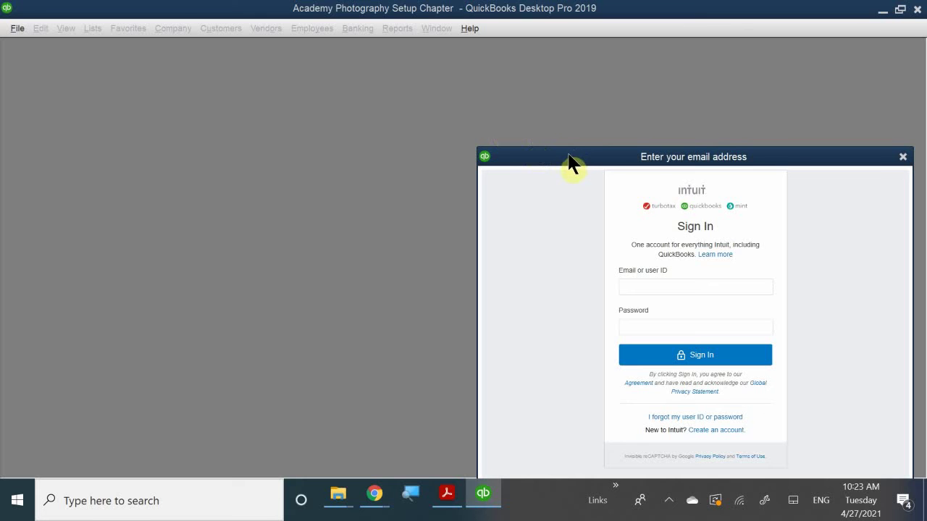
Step: Close the Intuit sign-in window without signing in, dismiss the what's-new tips and reposition the Home window
drag(557, 159, 219, 161)
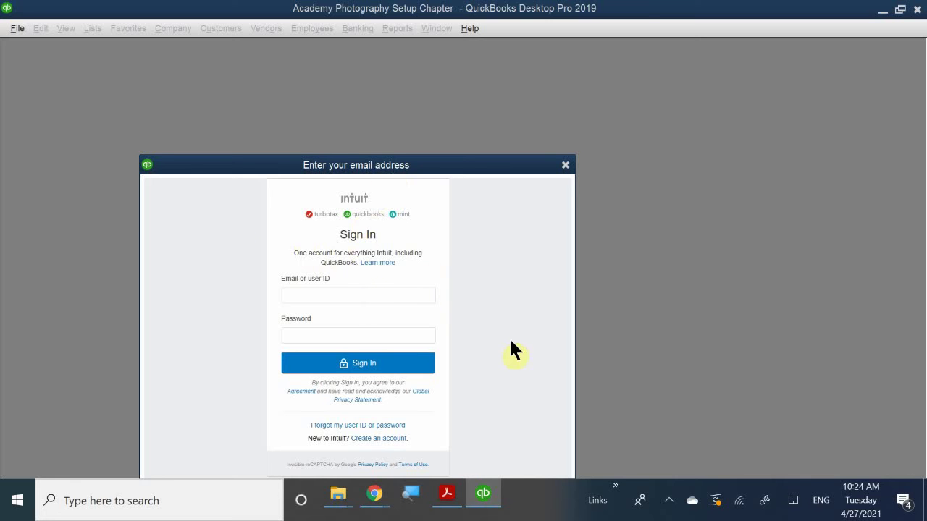
click(565, 164)
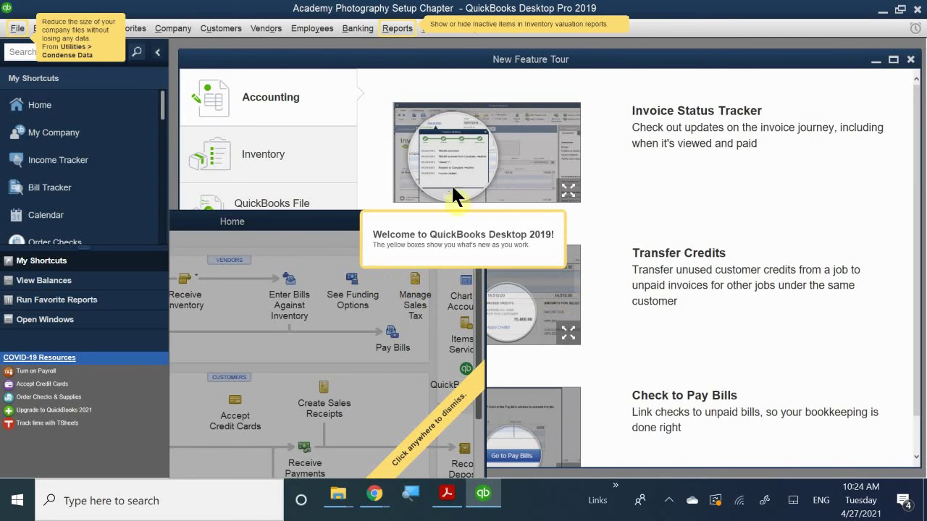
click(315, 231)
drag(293, 230, 471, 124)
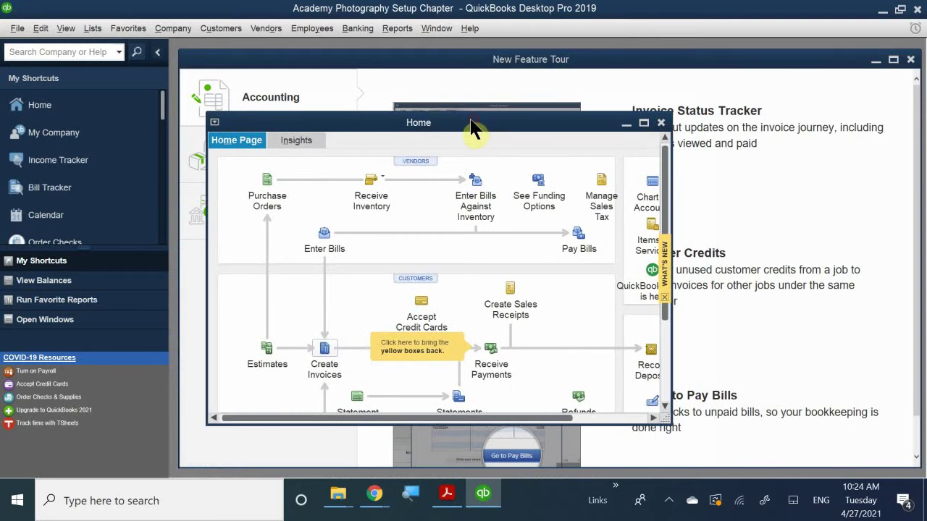
Step: Maximize the Home window
double_click(396, 125)
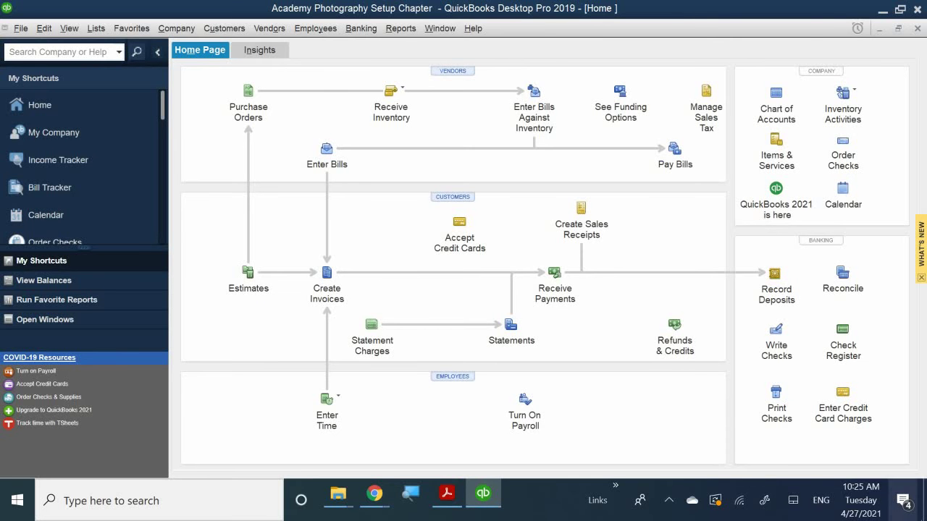
Step: Display the Product Information window, examine the company file's location and list information, and close it
key(F2)
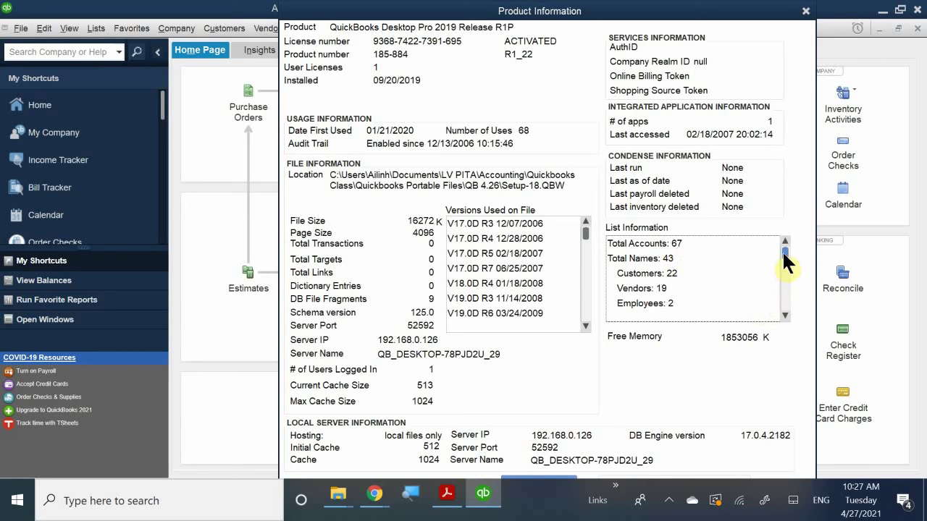
drag(781, 250, 786, 265)
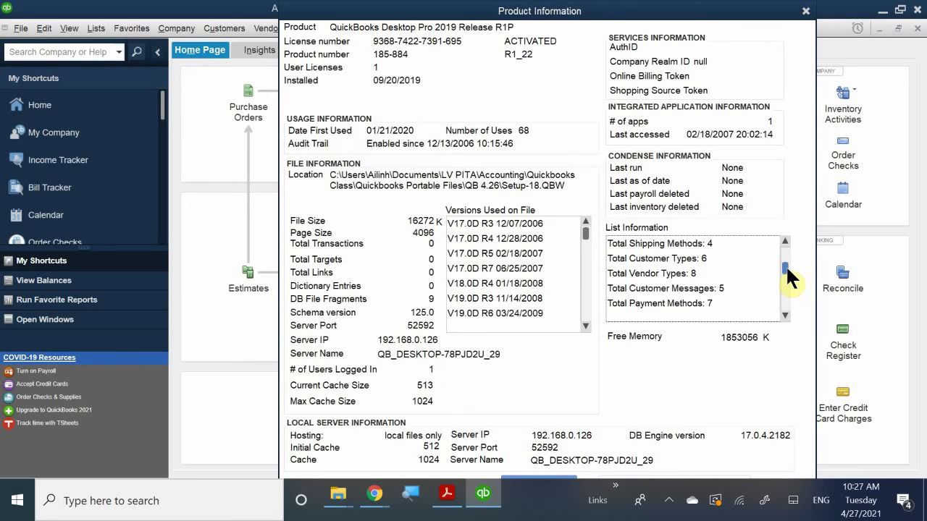
drag(786, 265, 808, 314)
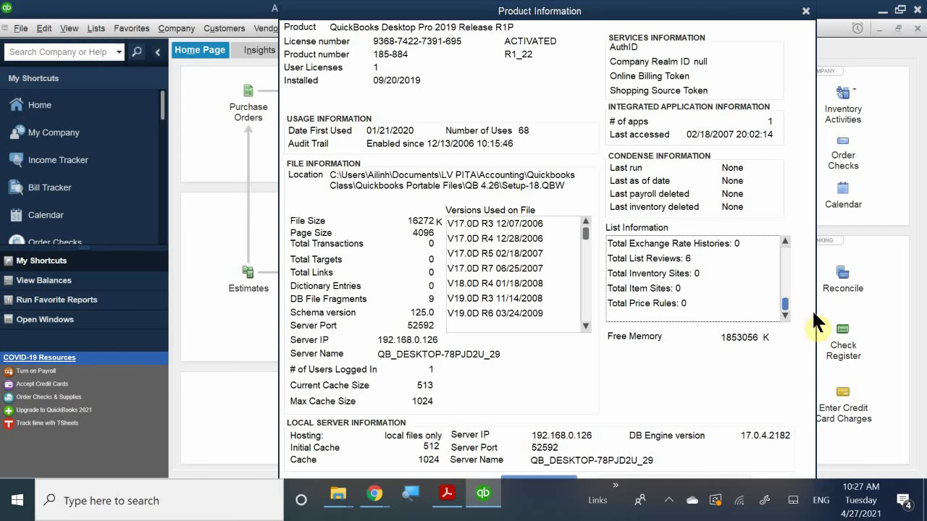
drag(812, 309, 834, 242)
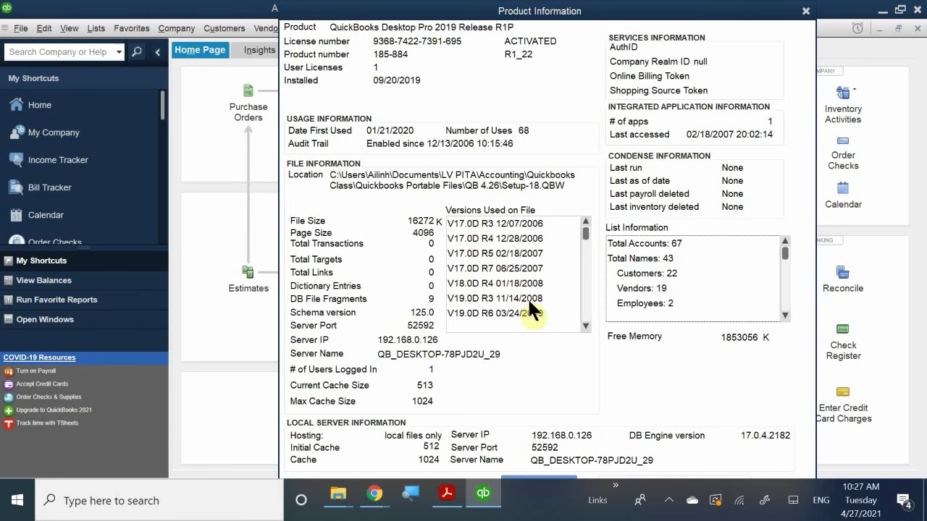
scroll(528, 272, down, 1)
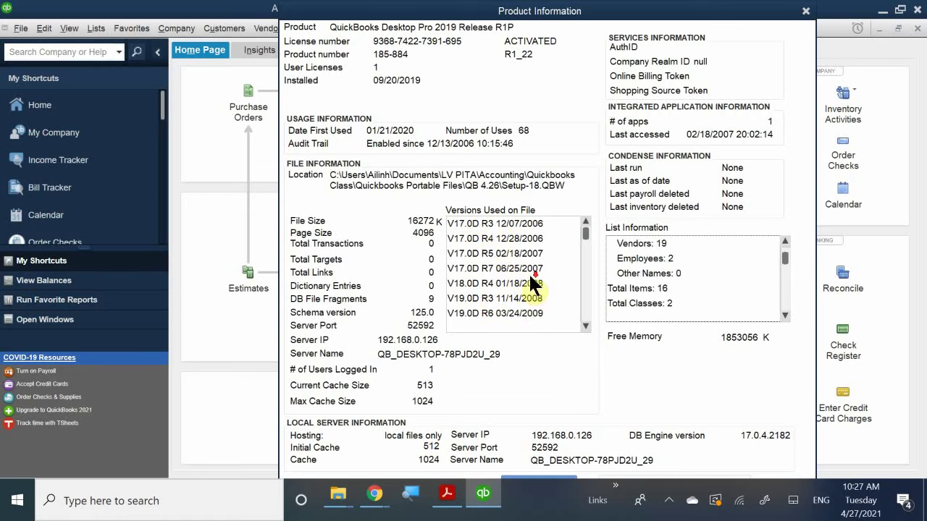
scroll(528, 272, down, 2)
scroll(459, 263, up, 4)
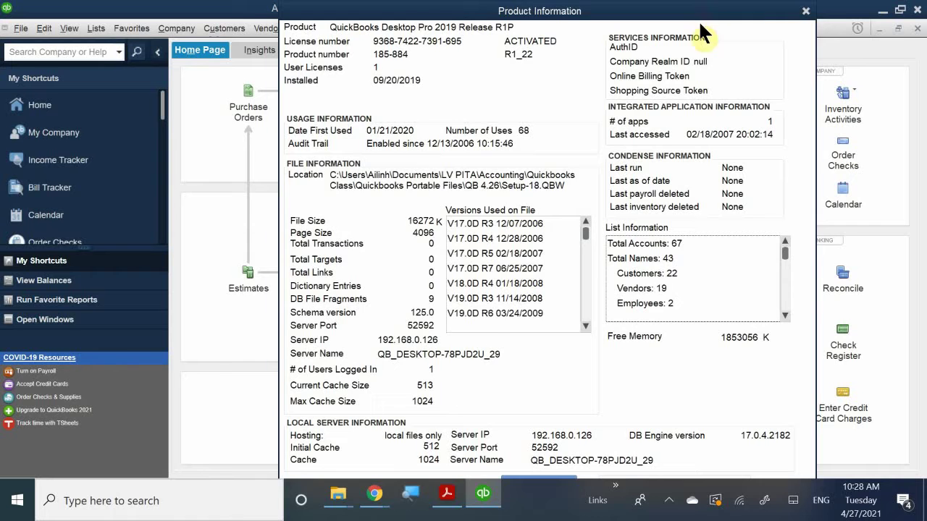
drag(700, 23, 637, 78)
click(724, 71)
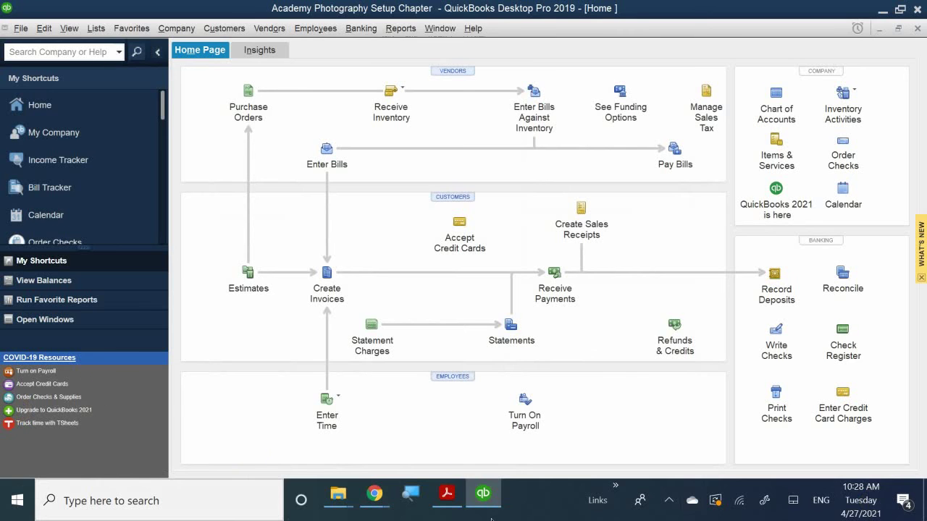
Step: Check the Setup-18.QBM restore instruction in the chapter 12 PDF in Acrobat Reader and return to QuickBooks
click(447, 498)
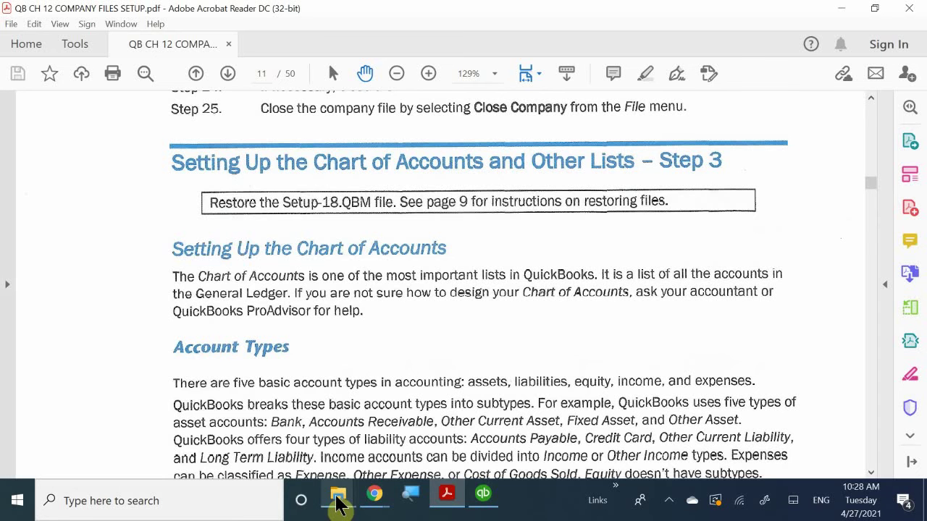
mouse_move(482, 503)
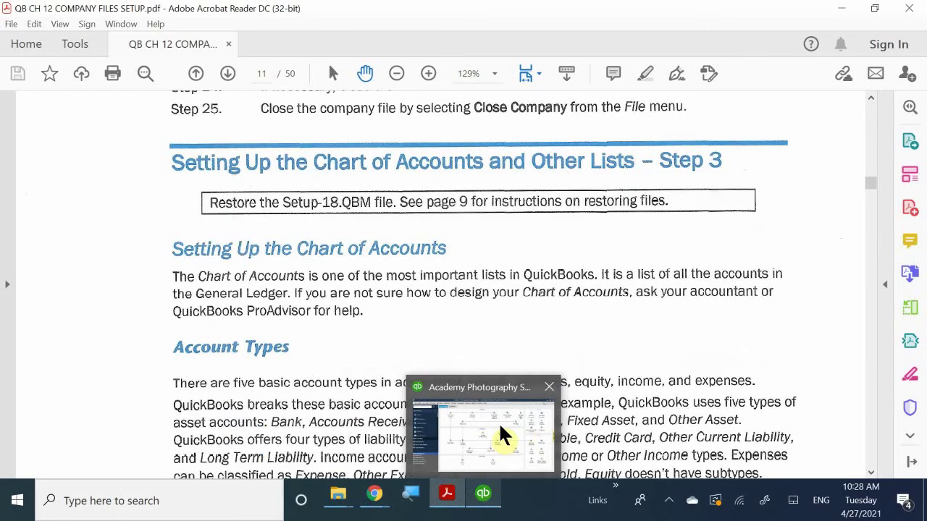
click(501, 429)
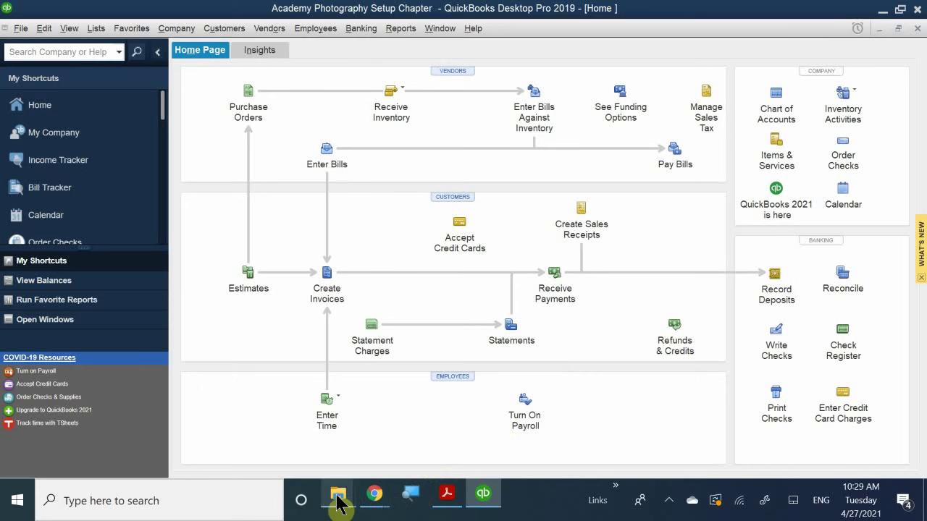
Step: In File Explorer, open Documents > LV PITA > Accounting > Quickbooks Class > Quickbooks Portable Files > QuickBooks_2018_Classroom_Files
mouse_move(338, 501)
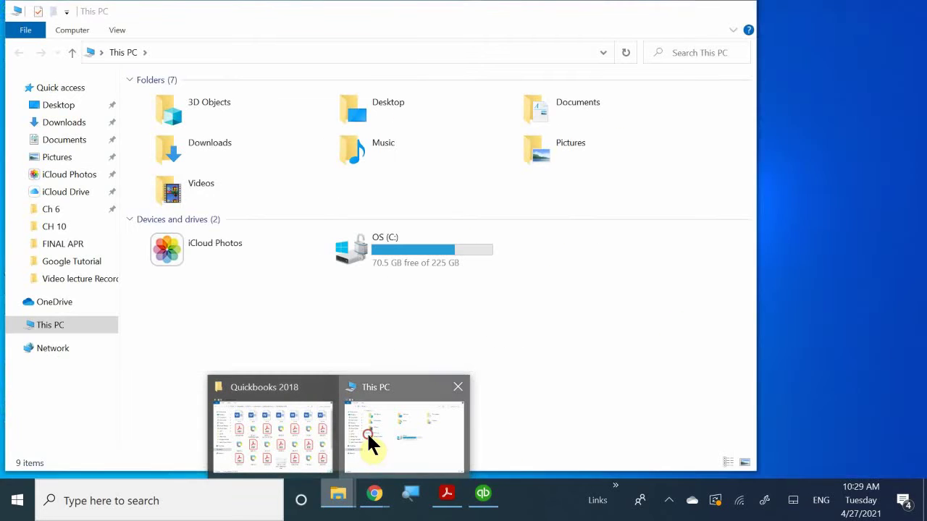
click(366, 432)
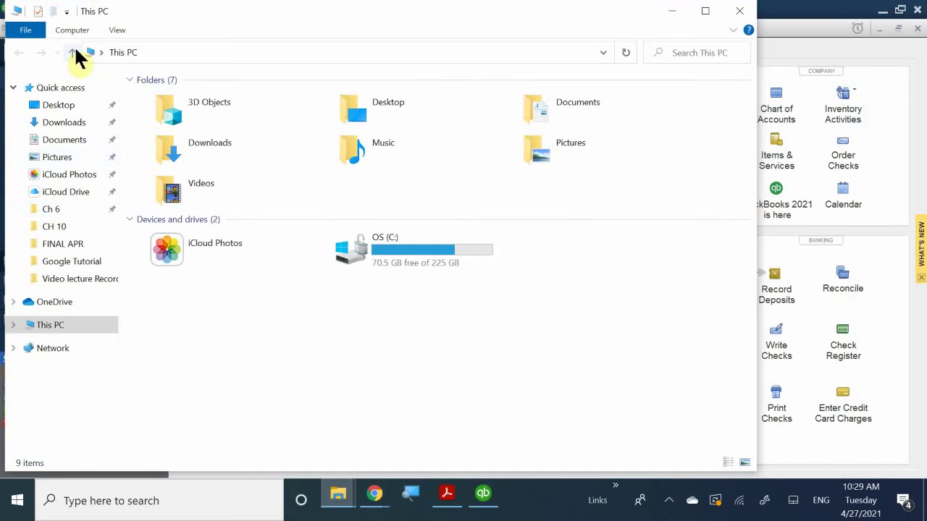
click(59, 140)
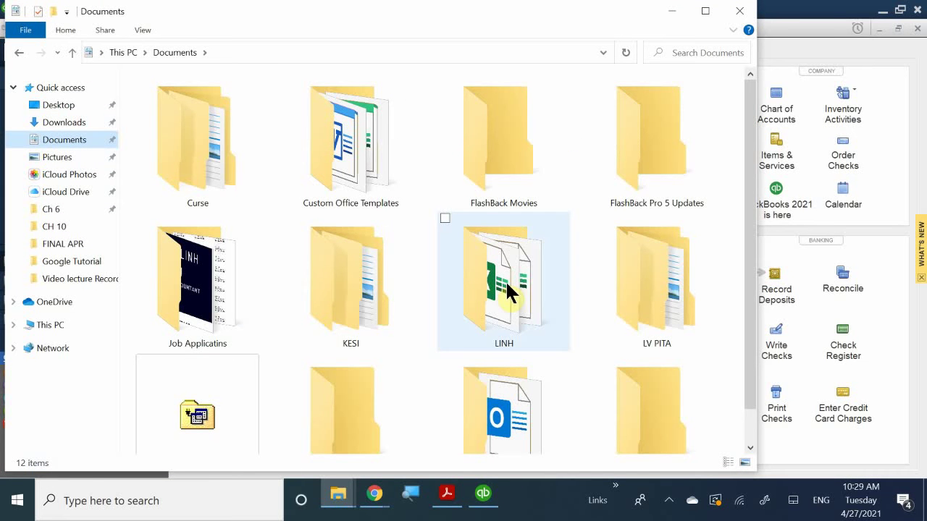
double_click(660, 311)
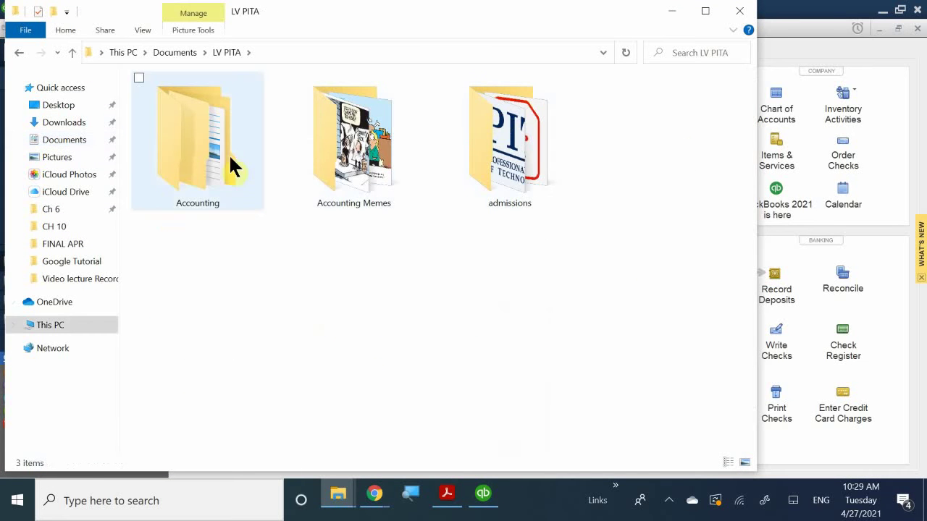
click(212, 152)
double_click(212, 152)
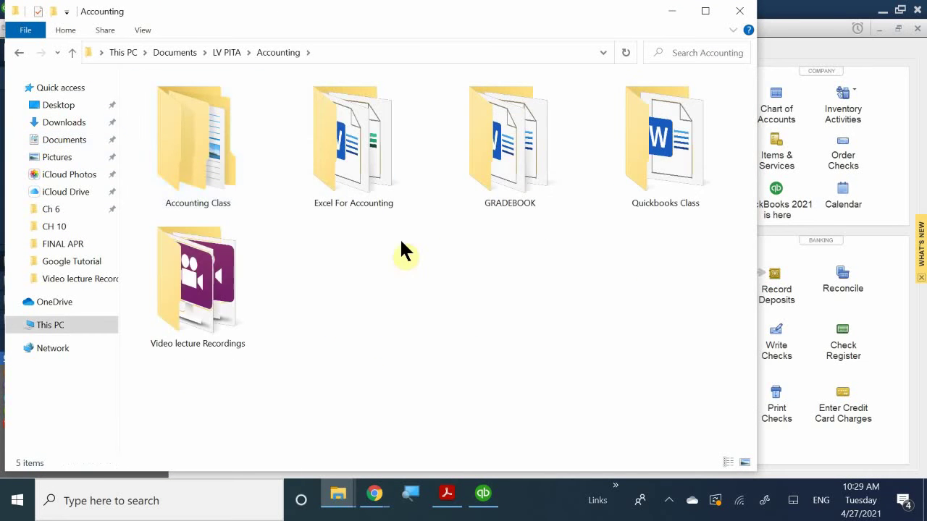
double_click(623, 150)
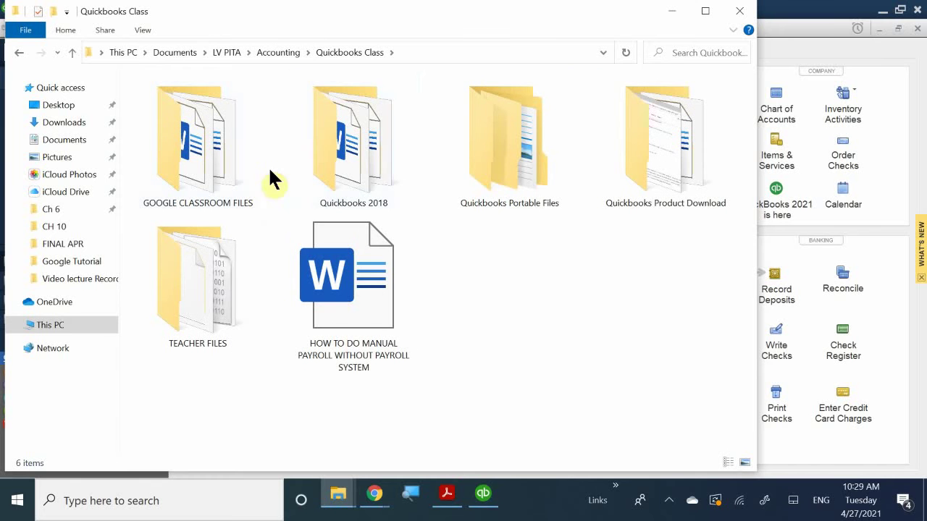
double_click(505, 164)
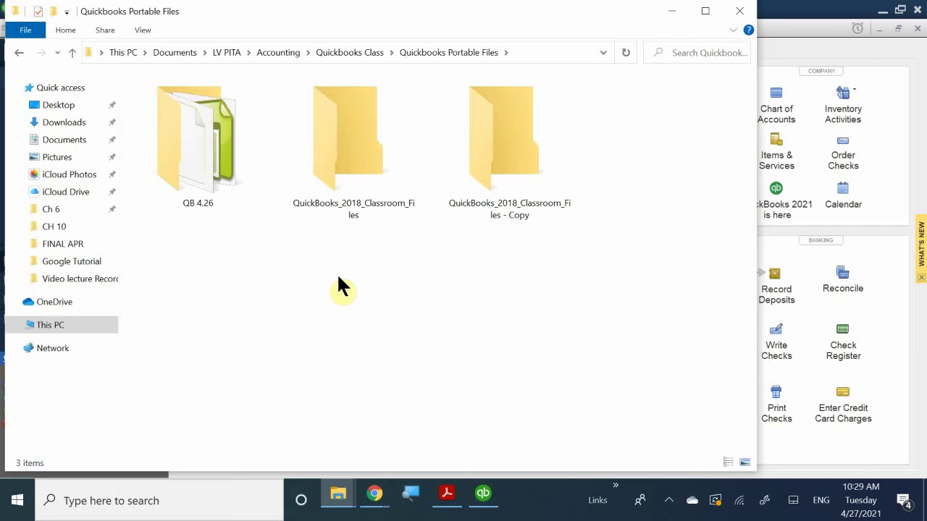
double_click(338, 145)
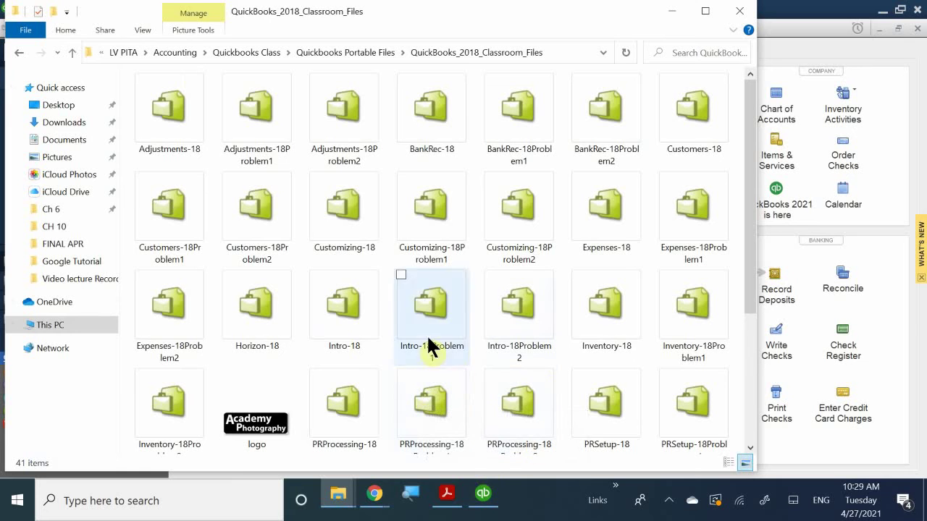
Step: Try to open the Intro-18Problem1 portable company file directly from the folder
click(426, 297)
double_click(425, 297)
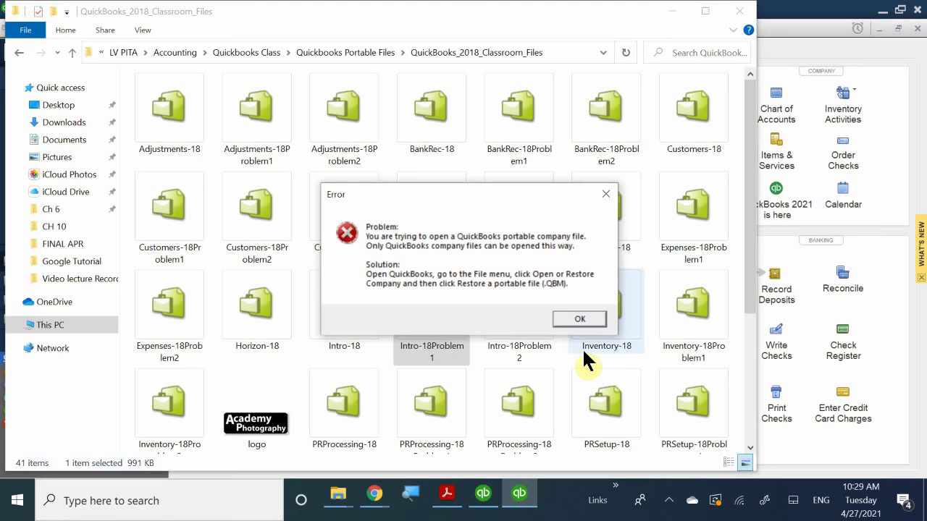
click(606, 194)
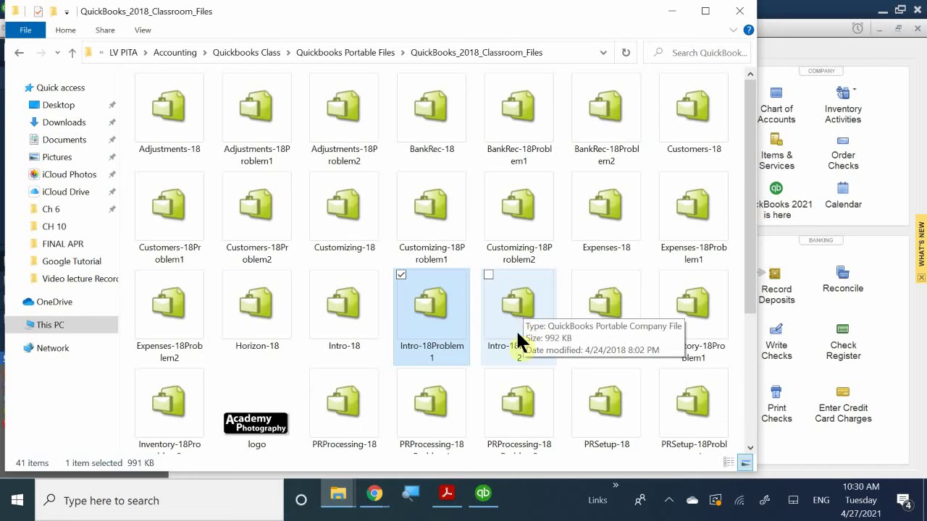
Step: Locate the restored Setup-18 company file in the QB 4.26 folder and switch back to QuickBooks
click(483, 495)
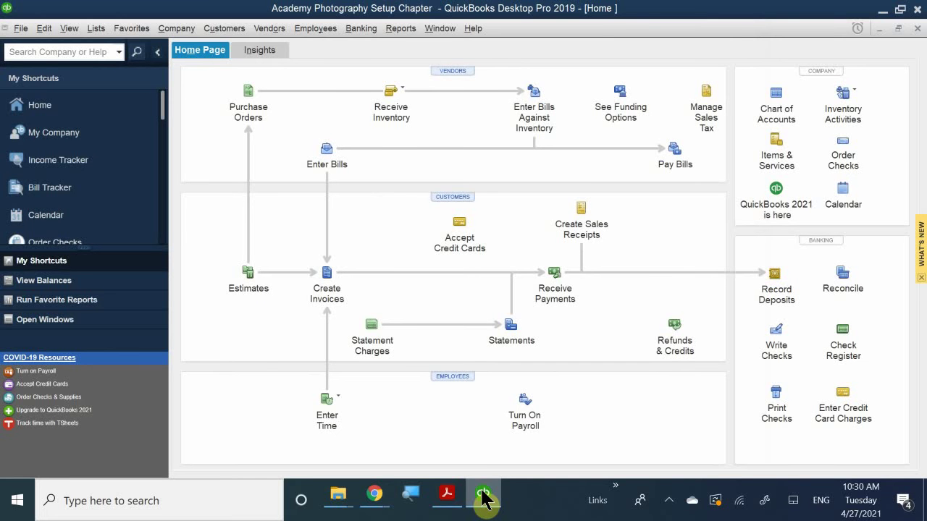
click(485, 498)
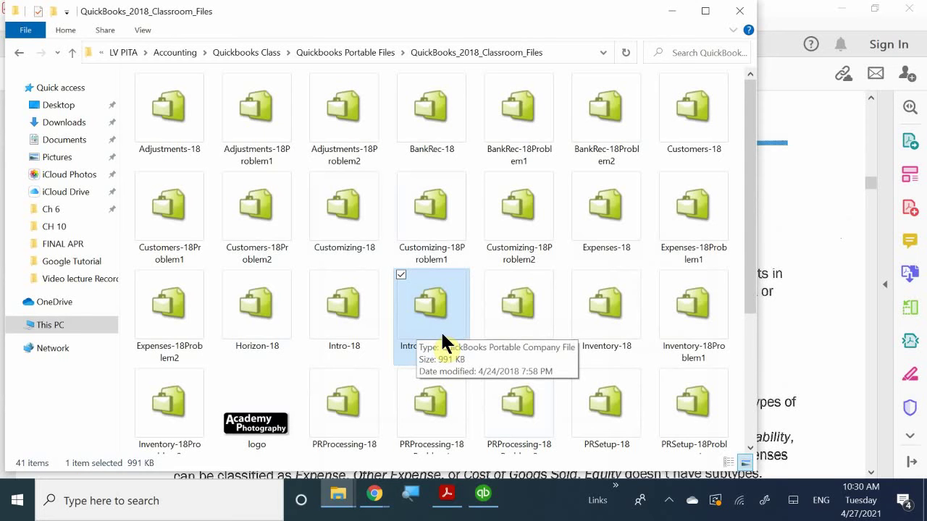
click(17, 53)
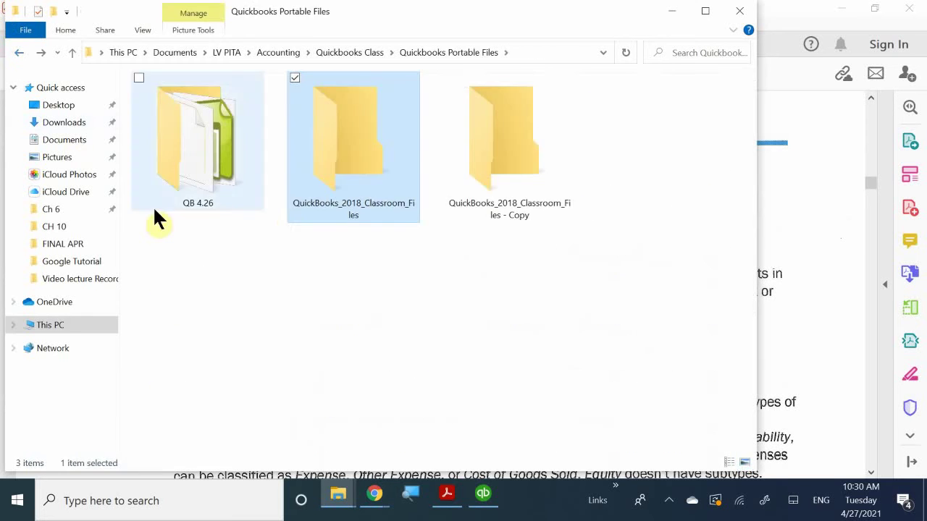
double_click(197, 160)
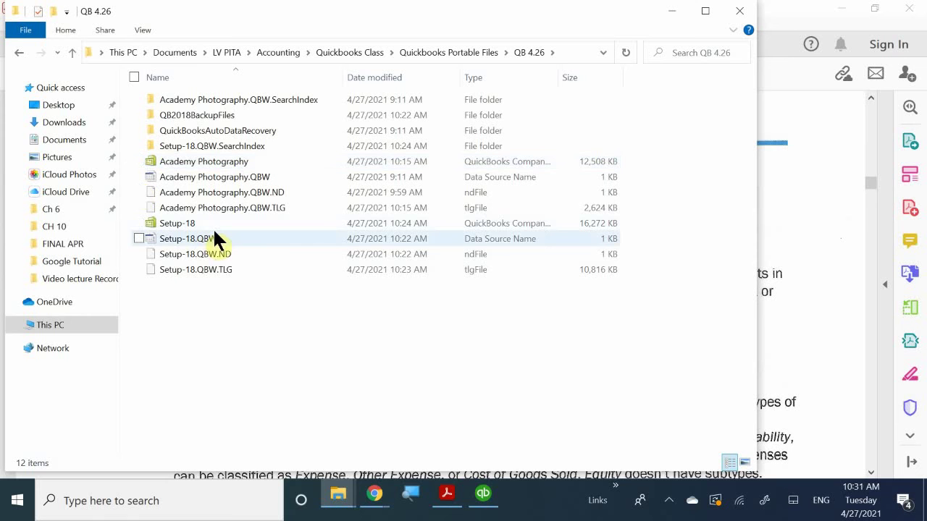
mouse_move(224, 243)
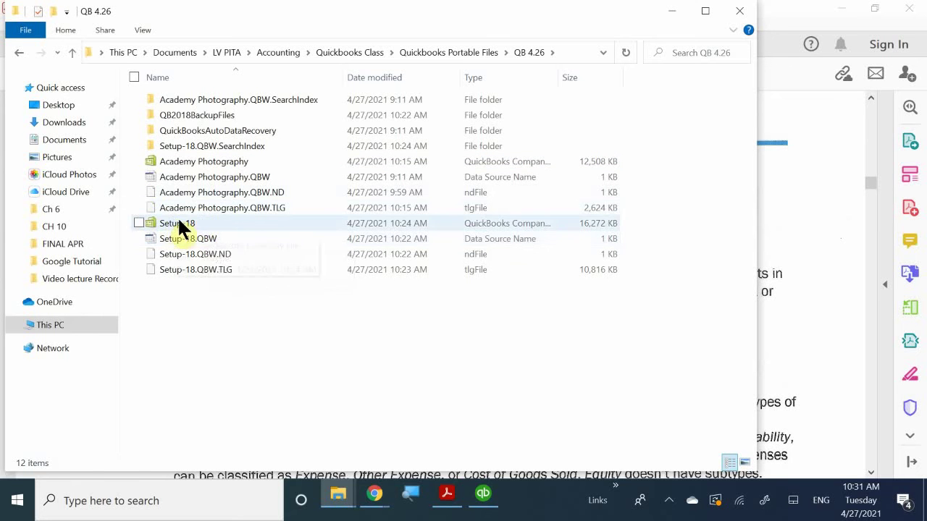
mouse_move(190, 230)
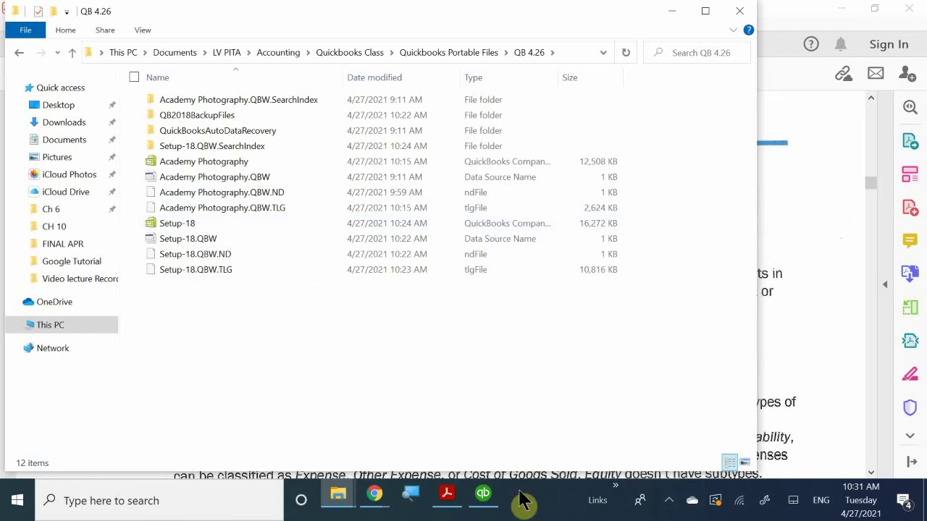
mouse_move(485, 502)
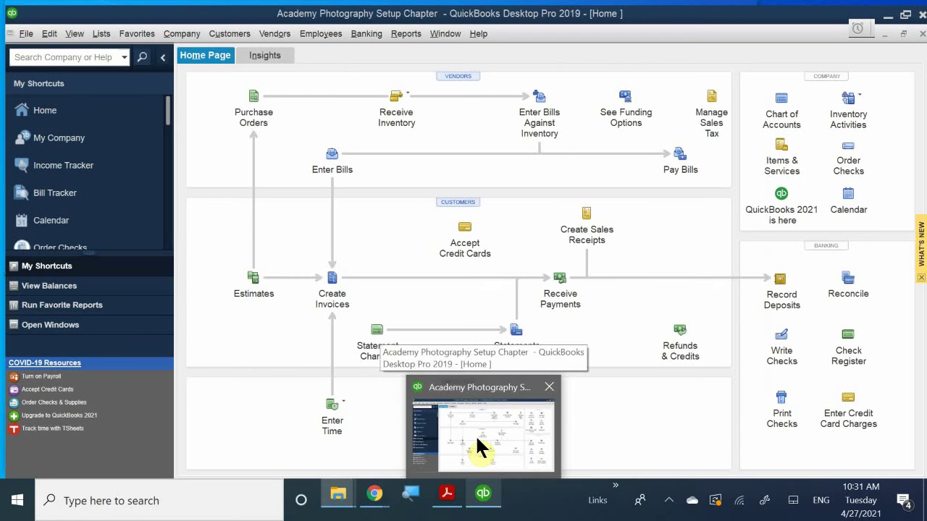
click(477, 440)
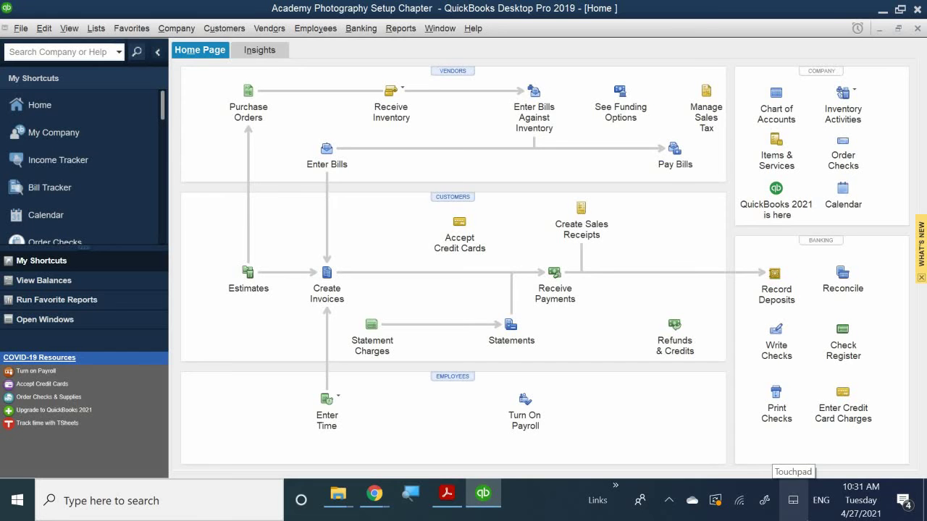
click(775, 424)
Step: Switch to the chapter 12 PDF in Acrobat Reader and read the sections on account types and activating account numbers
click(446, 496)
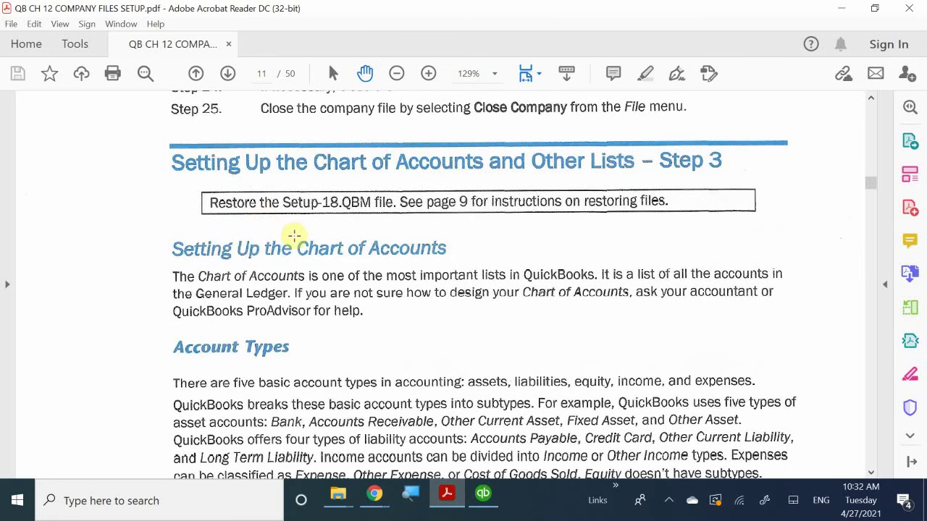
scroll(331, 307, down, 2)
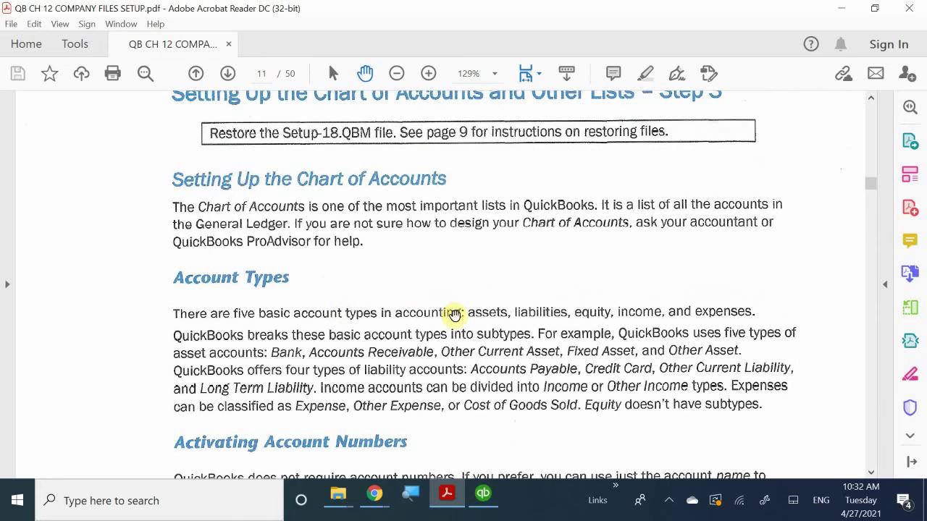
scroll(453, 314, down, 2)
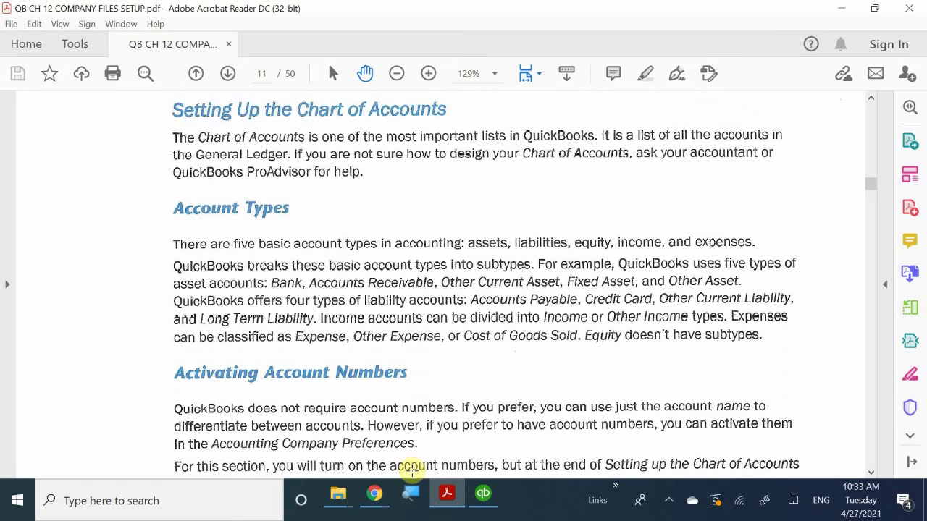
mouse_move(437, 500)
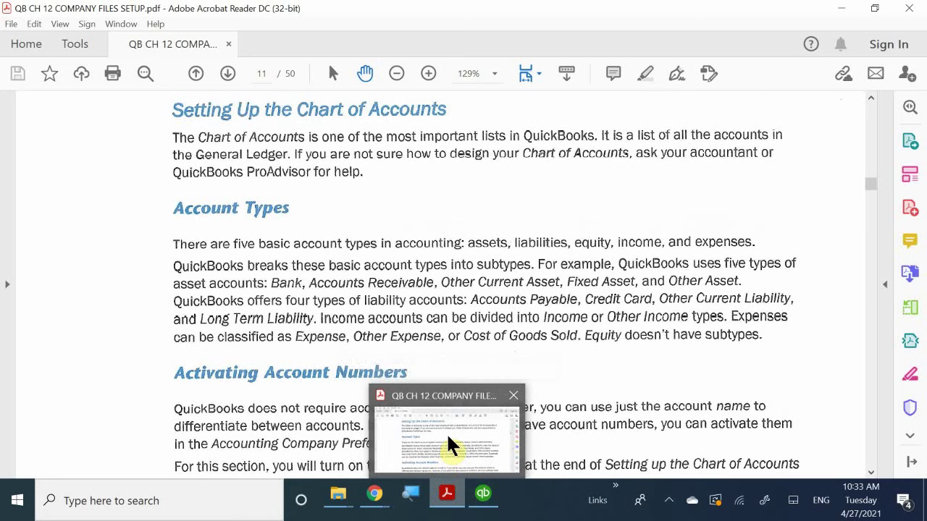
Step: Switch to QuickBooks and open the company's Chart of Accounts
click(482, 495)
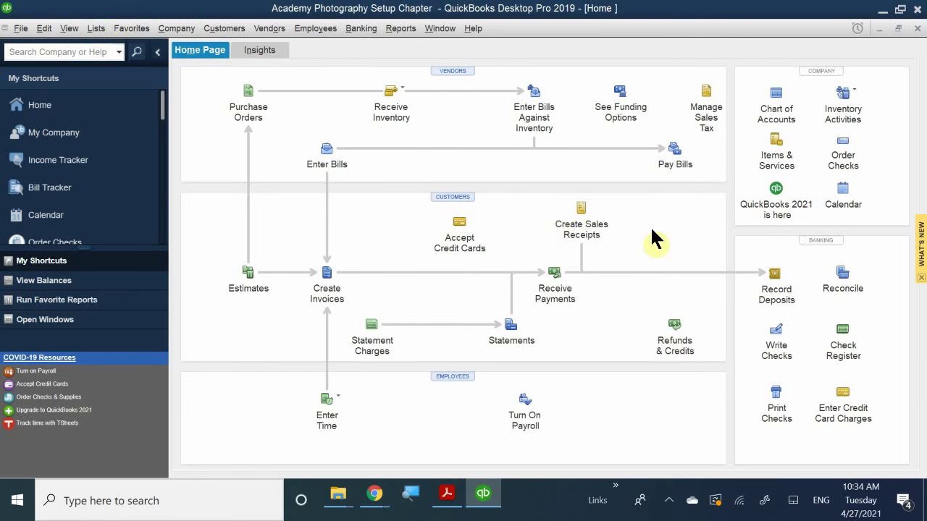
click(96, 31)
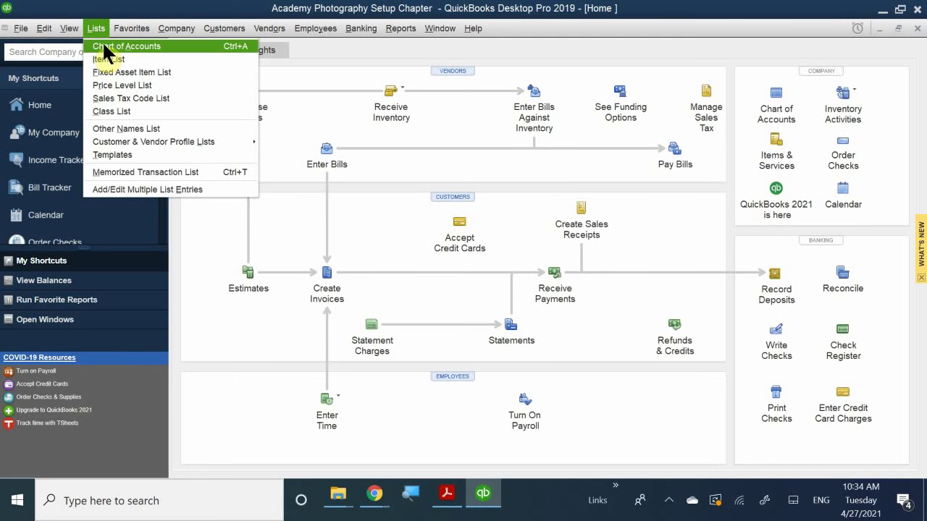
mouse_move(171, 32)
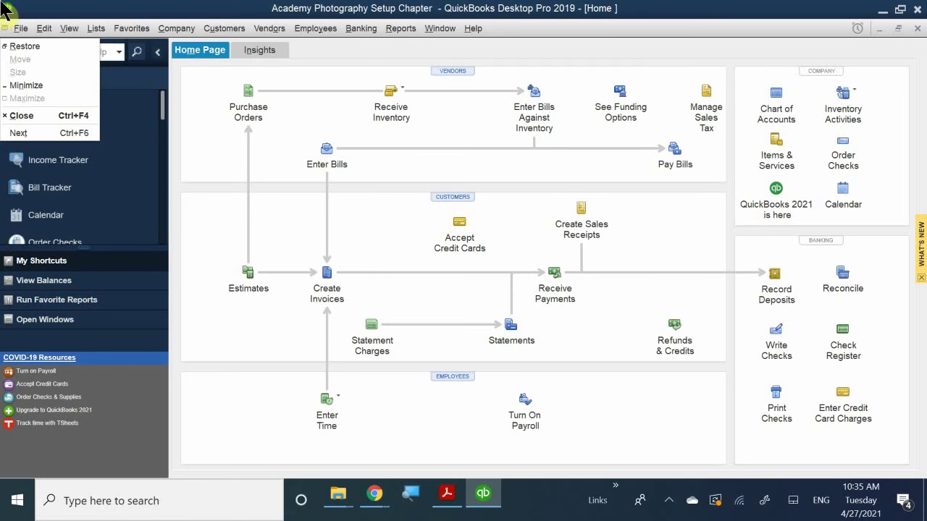
click(131, 29)
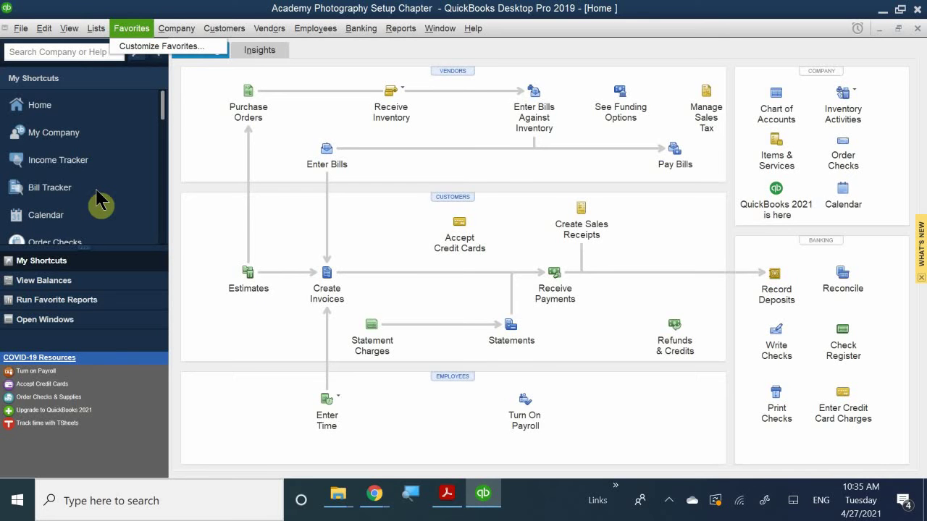
key(alt+minus)
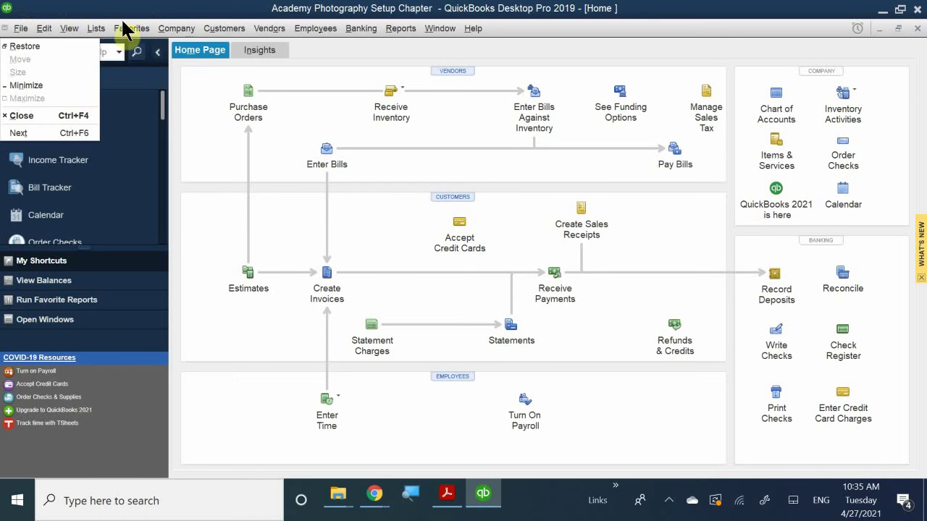
mouse_move(102, 27)
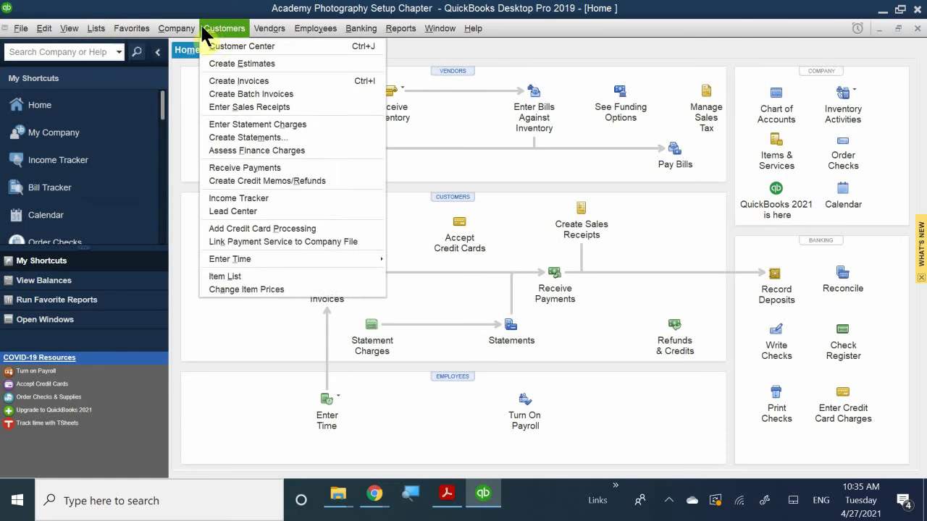
mouse_move(201, 24)
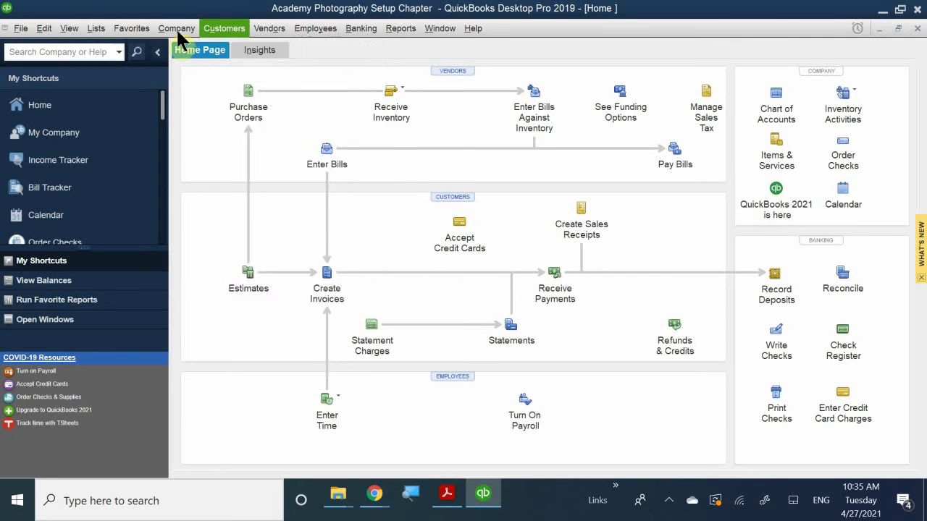
click(175, 28)
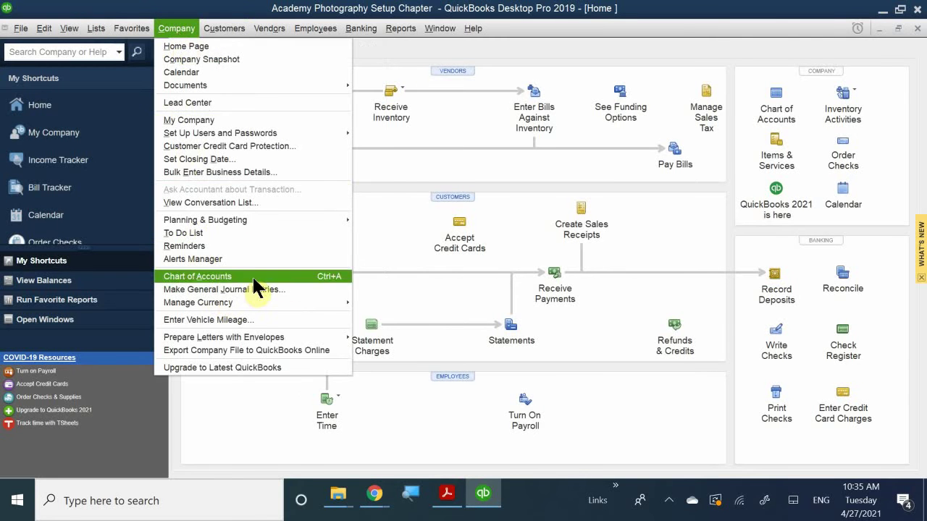
click(776, 109)
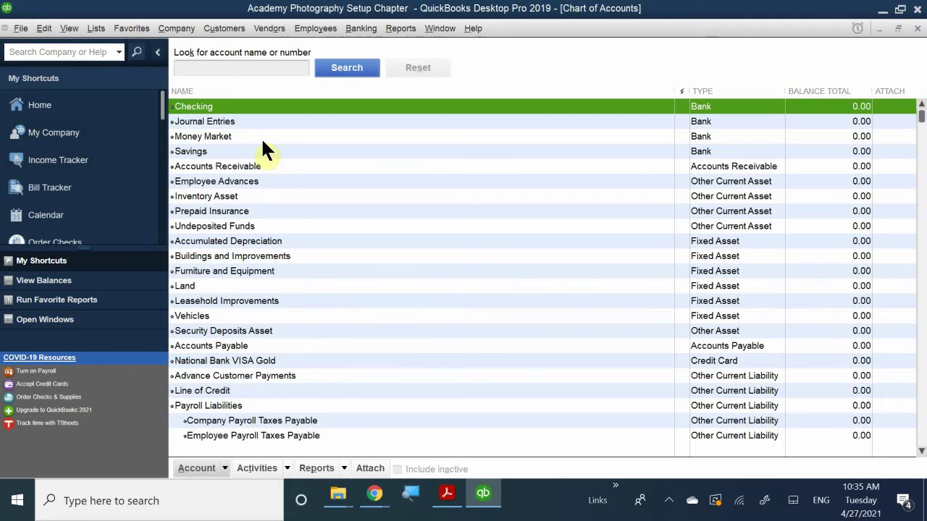
Step: Examine the account names and their types throughout the Chart of Accounts, from the bank accounts down to the non-posting accounts
scroll(275, 188, down, 3)
scroll(288, 223, down, 10)
scroll(302, 266, up, 14)
scroll(724, 348, down, 2)
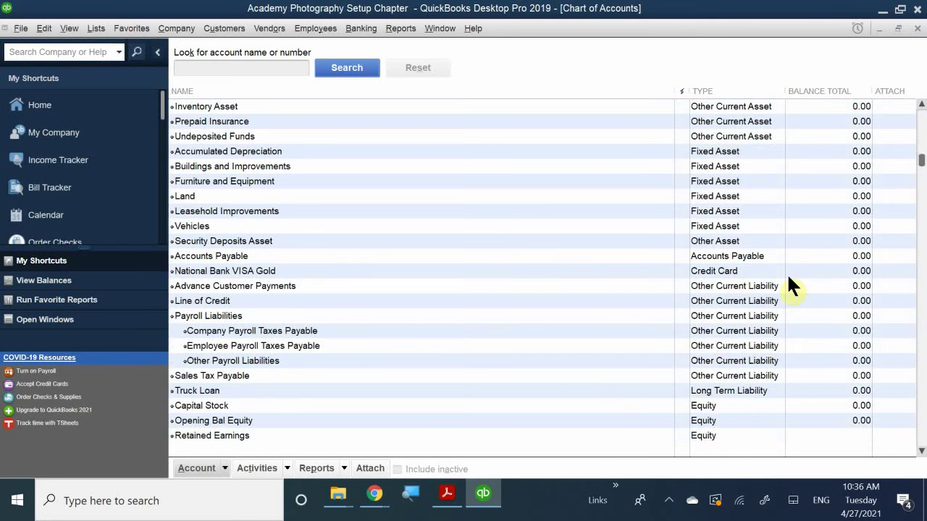
scroll(669, 383, down, 1)
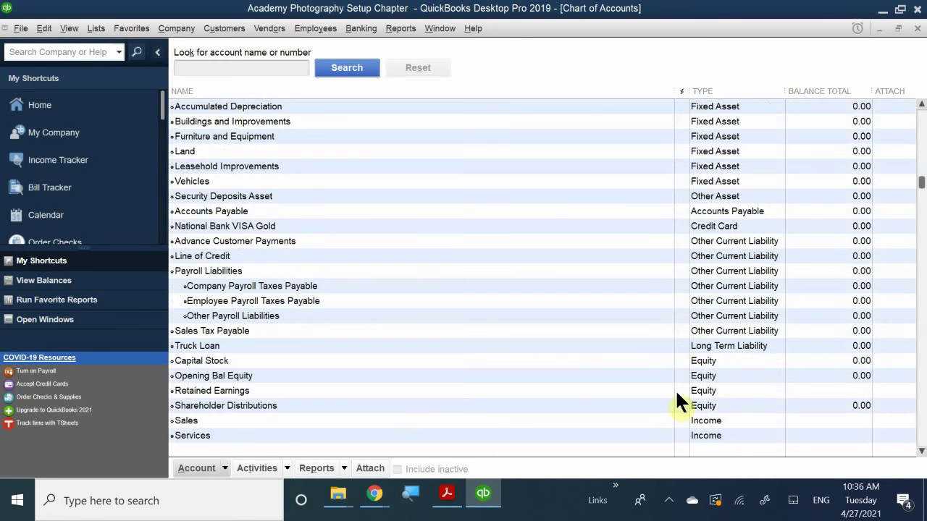
scroll(755, 347, down, 3)
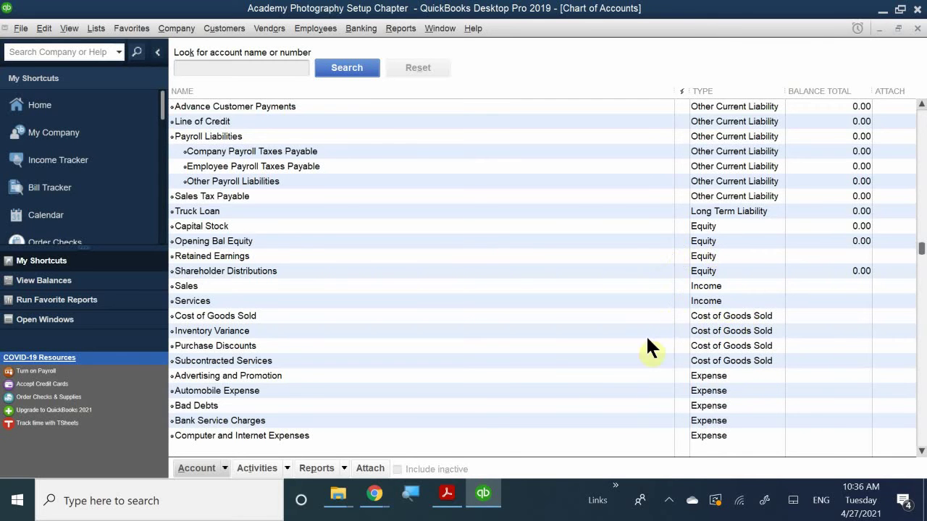
scroll(724, 377, down, 2)
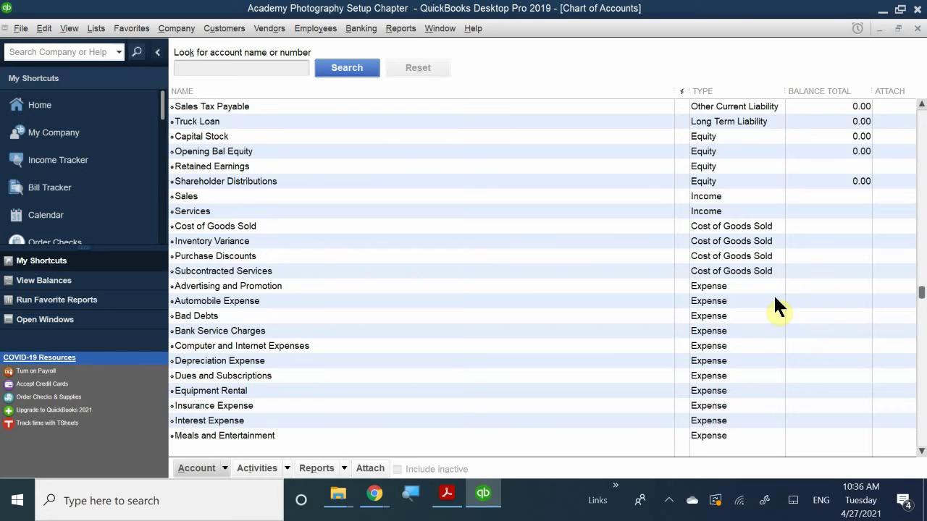
scroll(775, 299, up, 8)
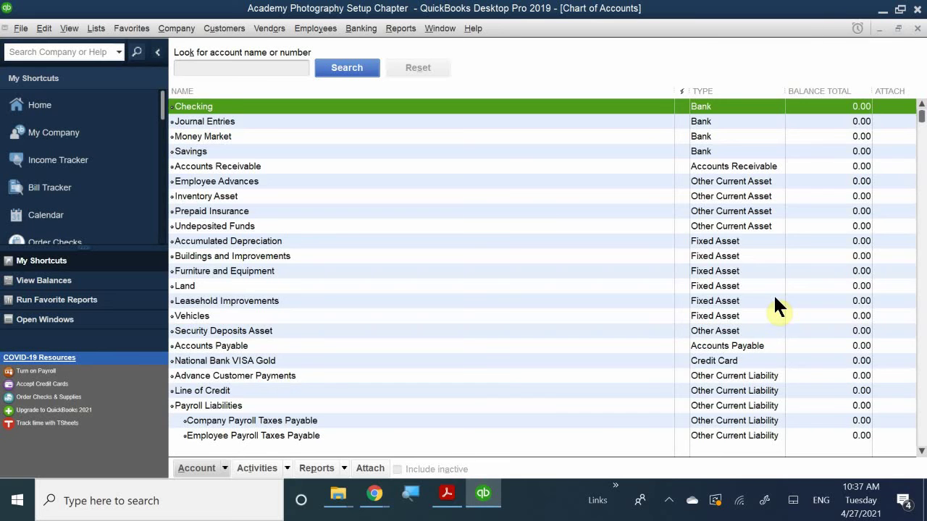
scroll(775, 306, down, 2)
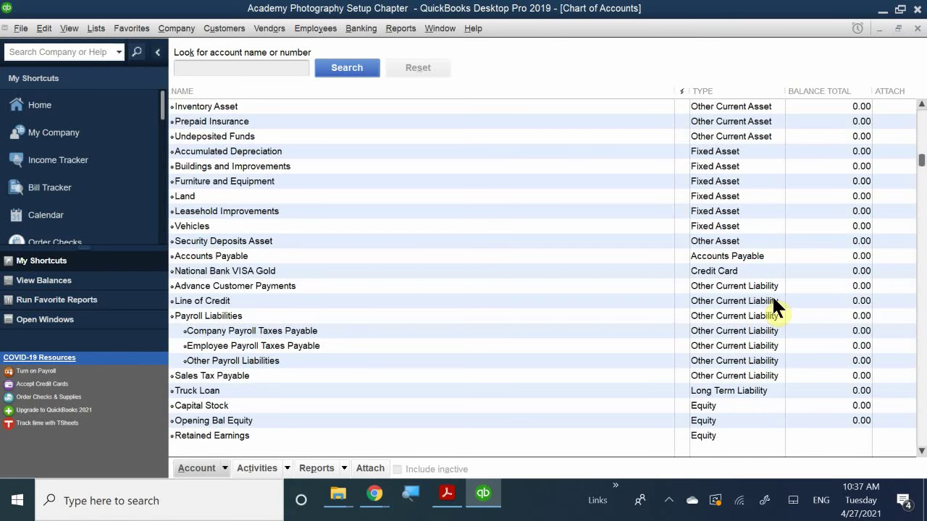
scroll(773, 299, down, 12)
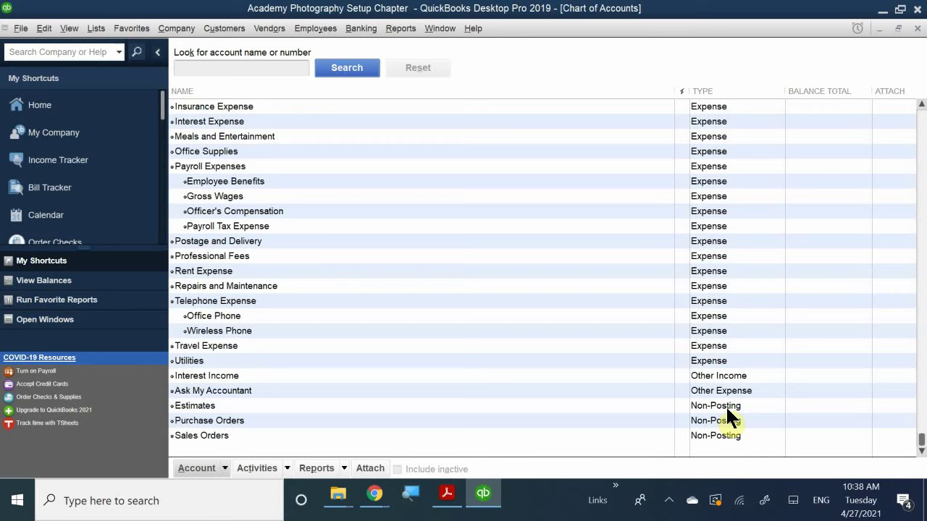
scroll(362, 357, up, 7)
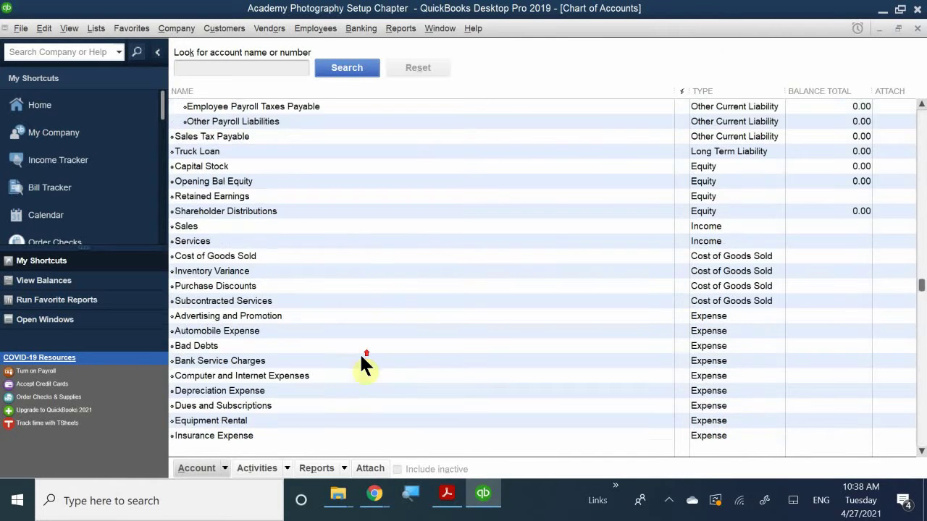
scroll(362, 362, up, 7)
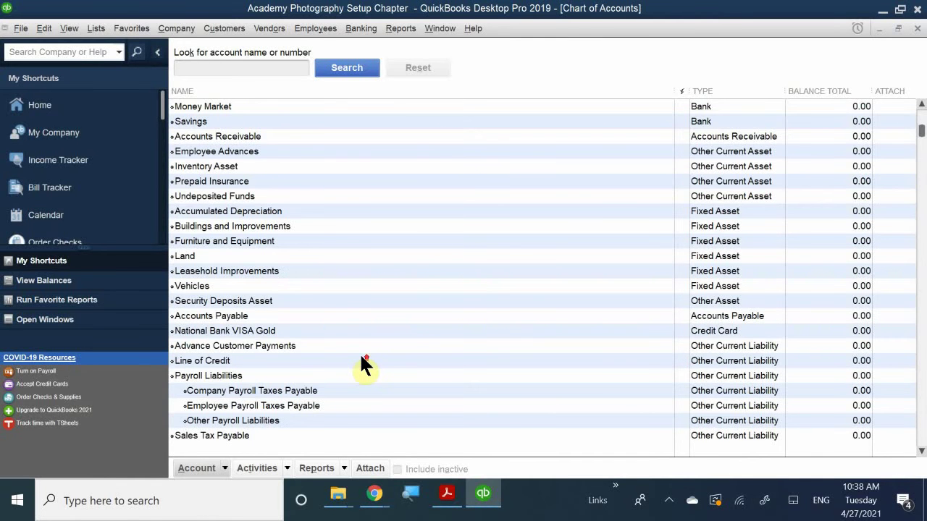
scroll(360, 356, up, 1)
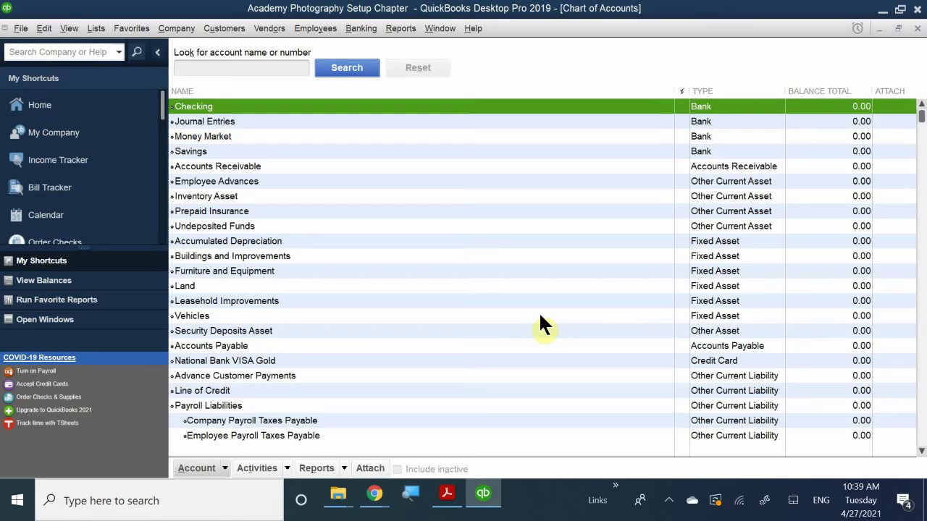
Step: Turn on the use of account numbers in the company-level Accounting preferences and save the change
click(42, 31)
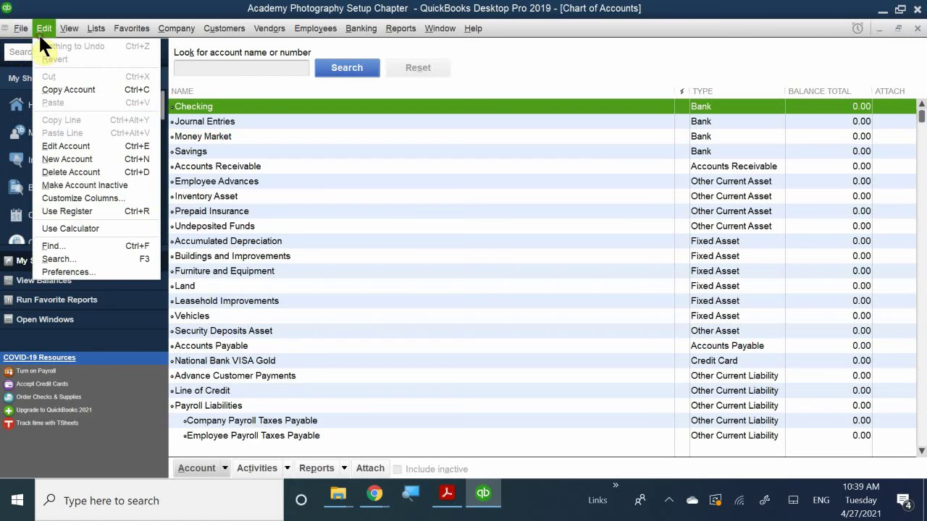
click(113, 270)
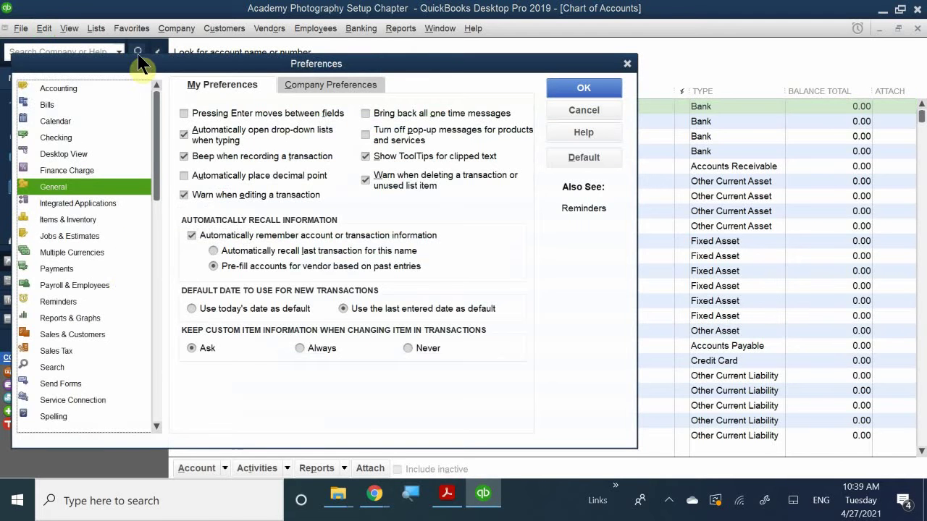
drag(120, 62, 317, 78)
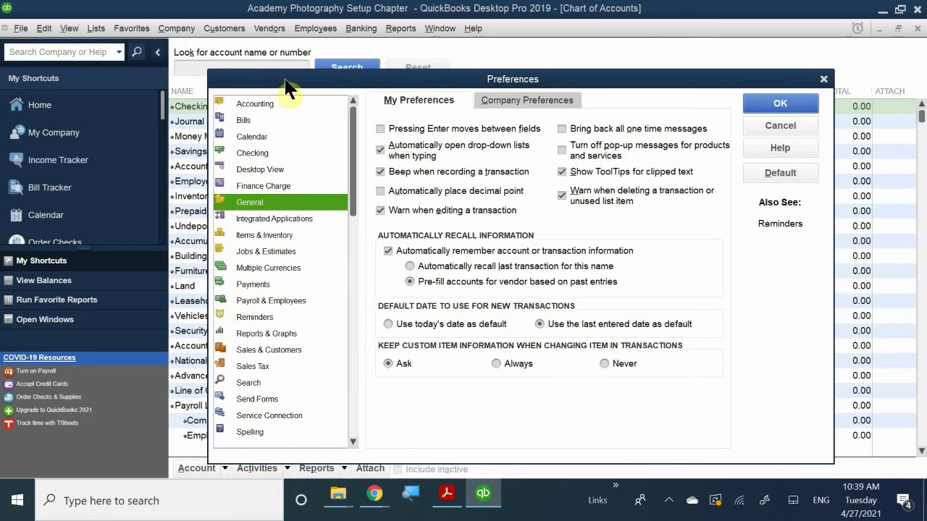
drag(312, 83, 376, 75)
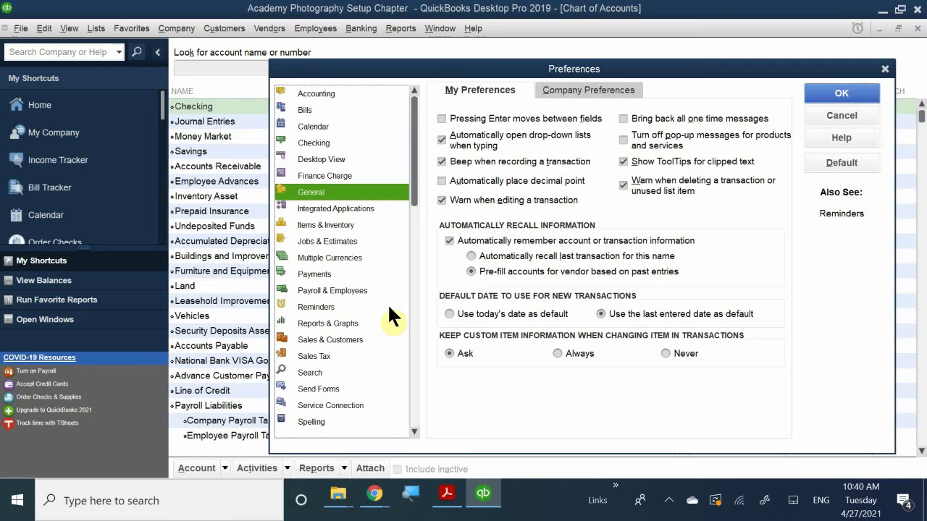
click(324, 94)
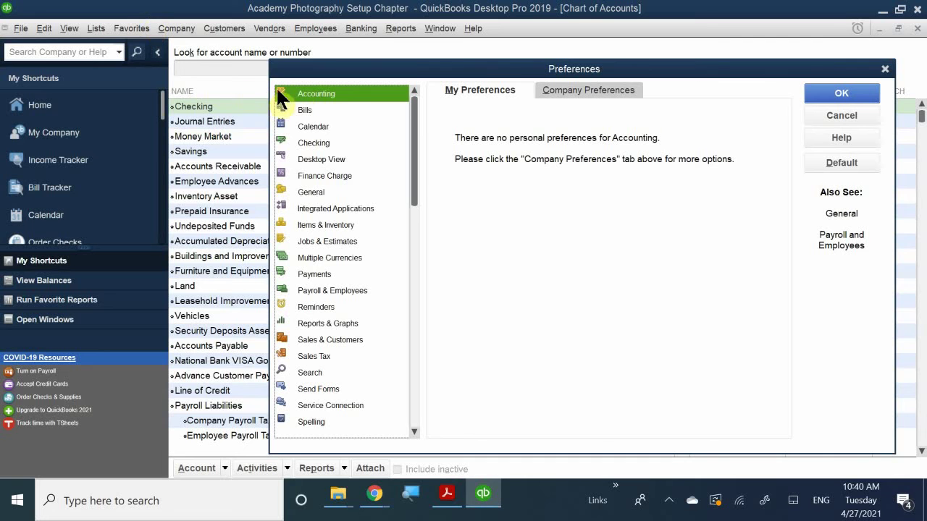
click(577, 91)
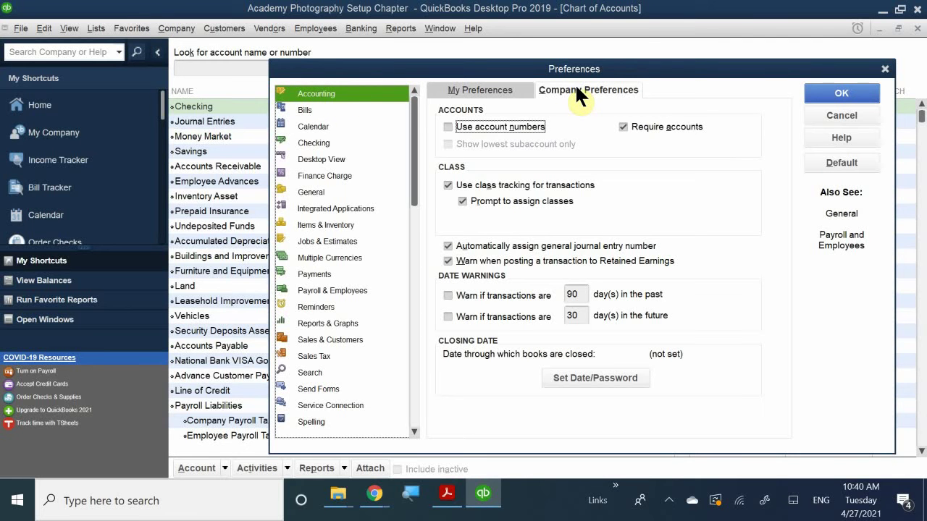
click(472, 129)
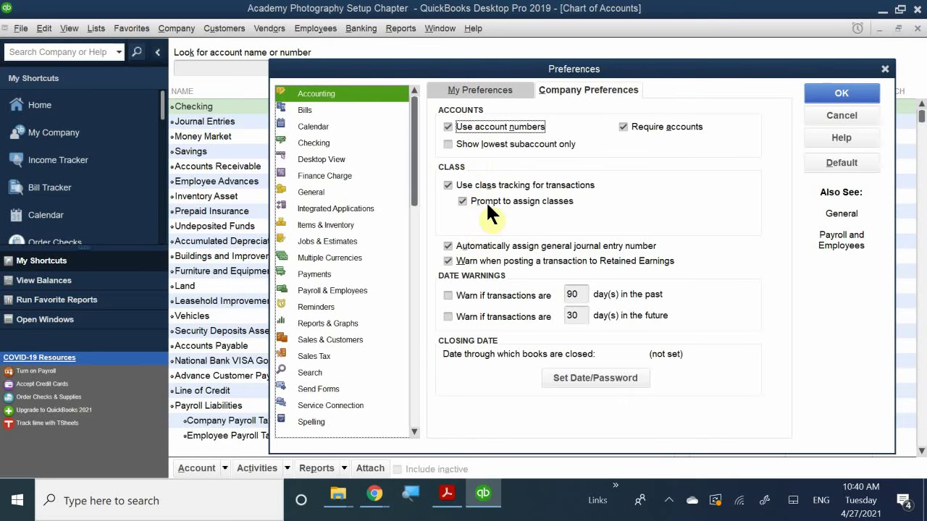
click(841, 93)
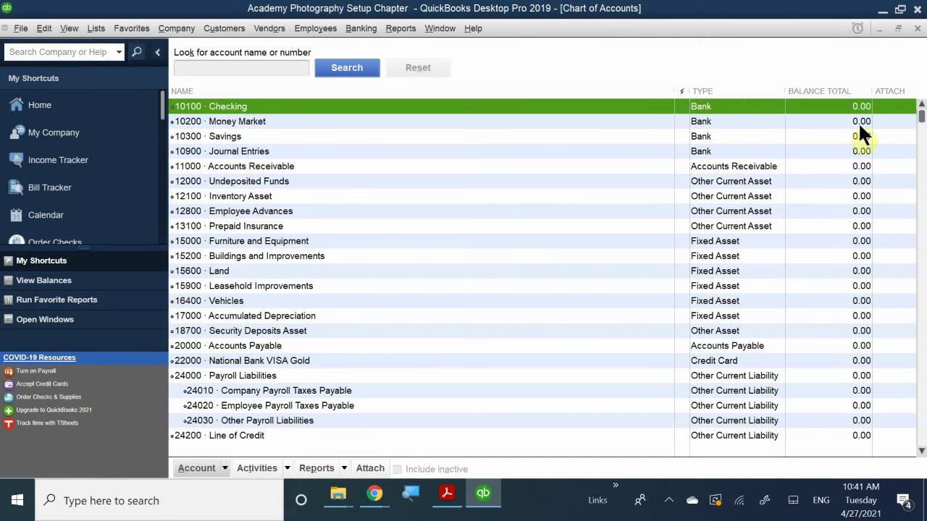
Step: Sort the numbered Chart of Accounts by balance total and look through the list
click(801, 89)
scroll(833, 170, down, 10)
scroll(859, 207, up, 10)
click(818, 88)
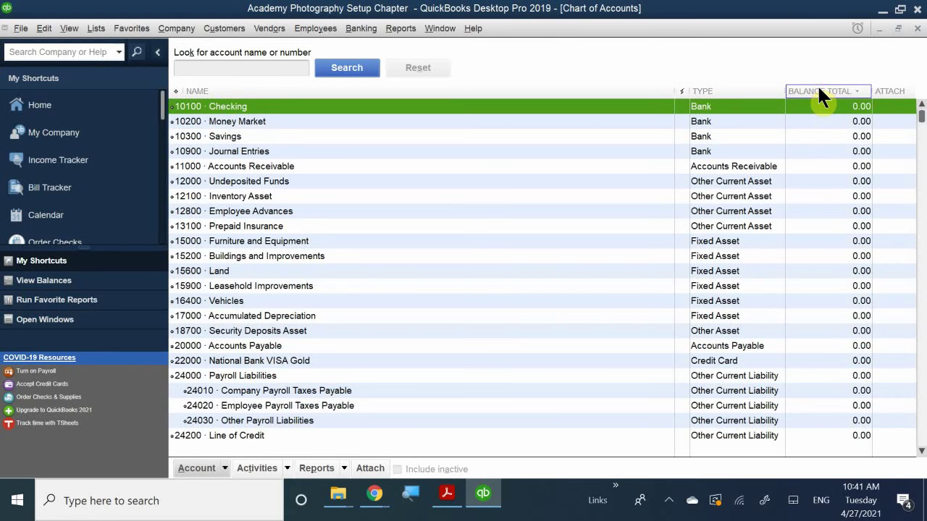
click(818, 88)
click(818, 88)
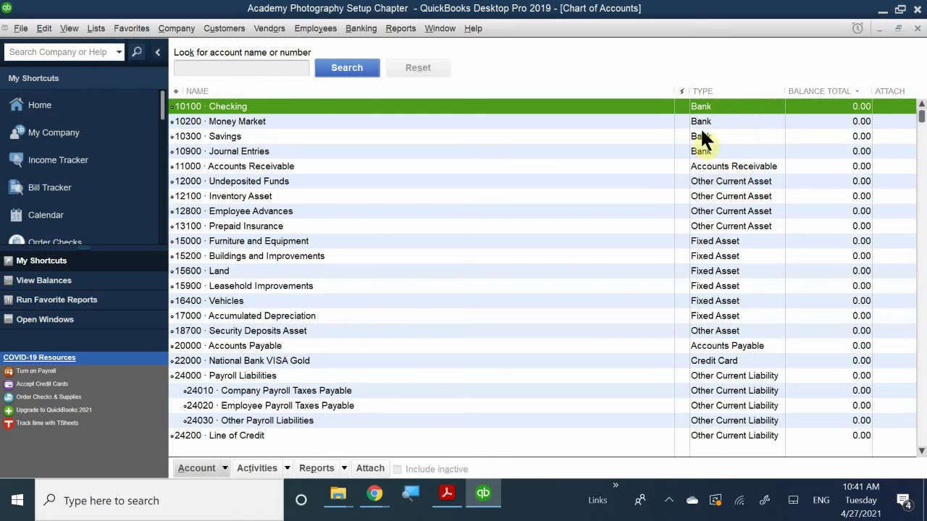
Step: Sort the accounts by name in descending and ascending order, and restore the list's default order
click(203, 88)
click(239, 90)
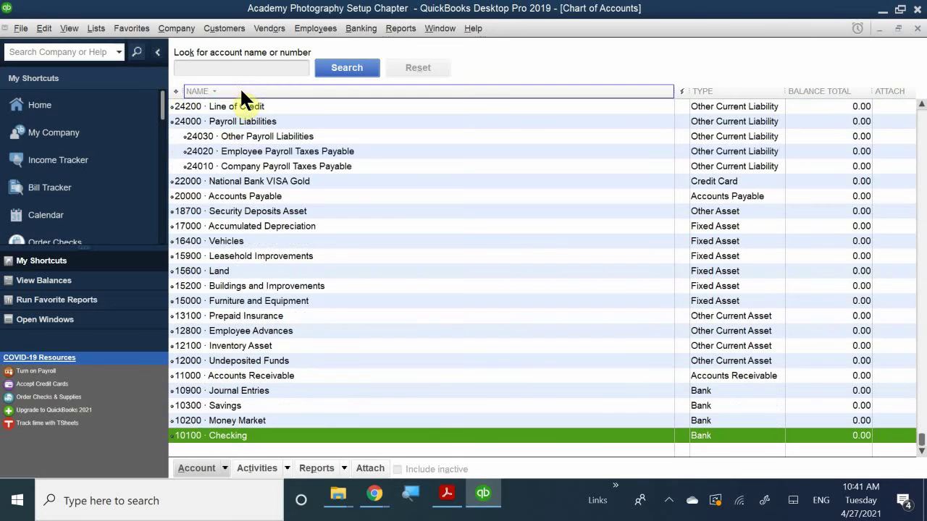
scroll(251, 130, up, 15)
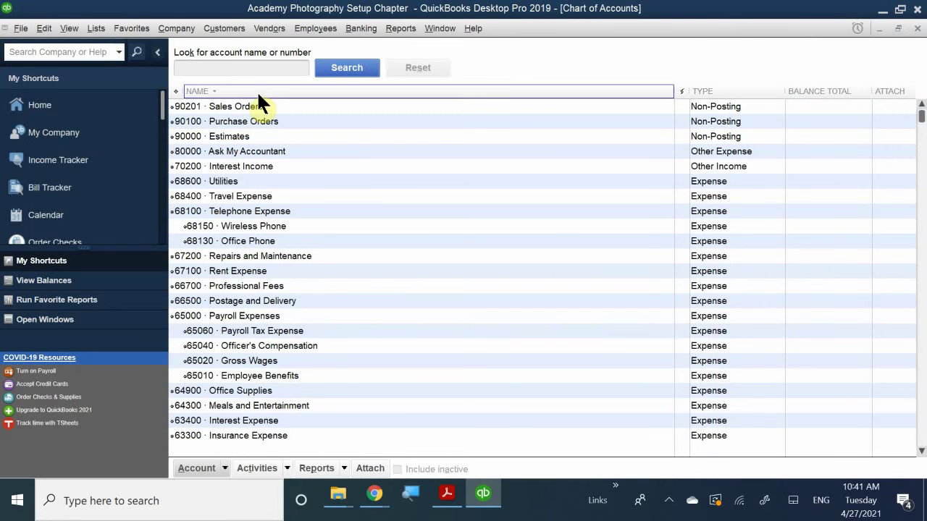
click(256, 91)
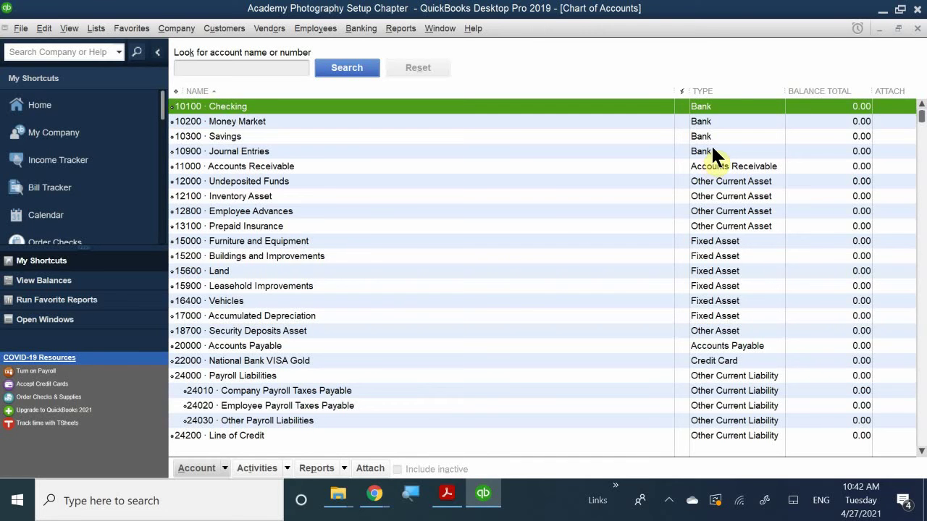
click(188, 89)
click(171, 90)
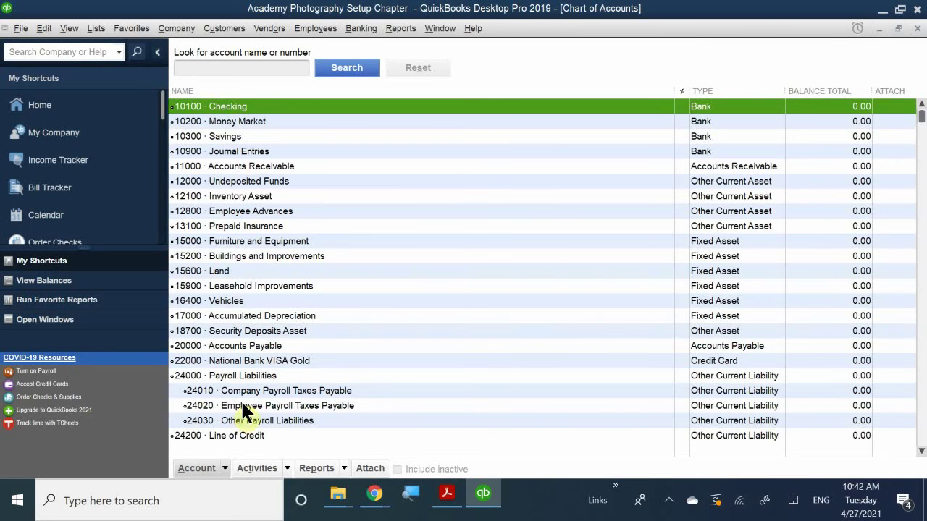
mouse_move(472, 502)
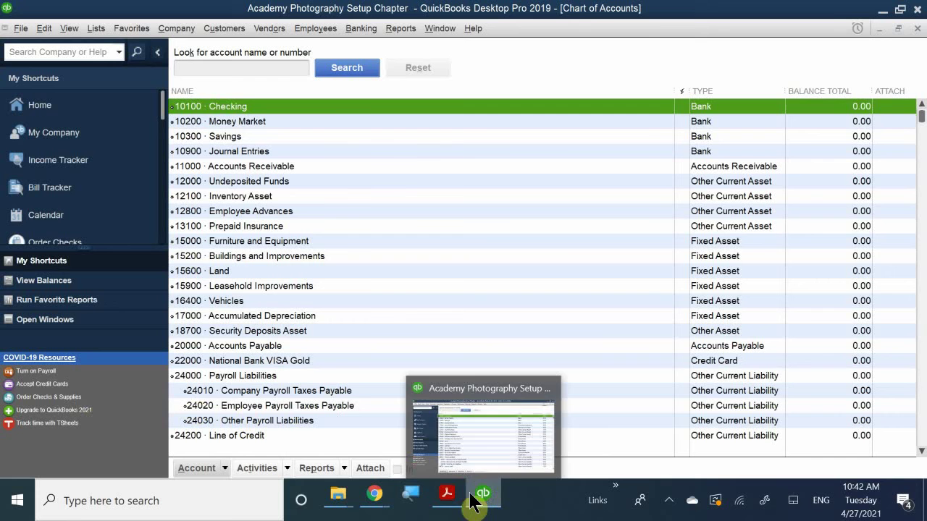
click(508, 435)
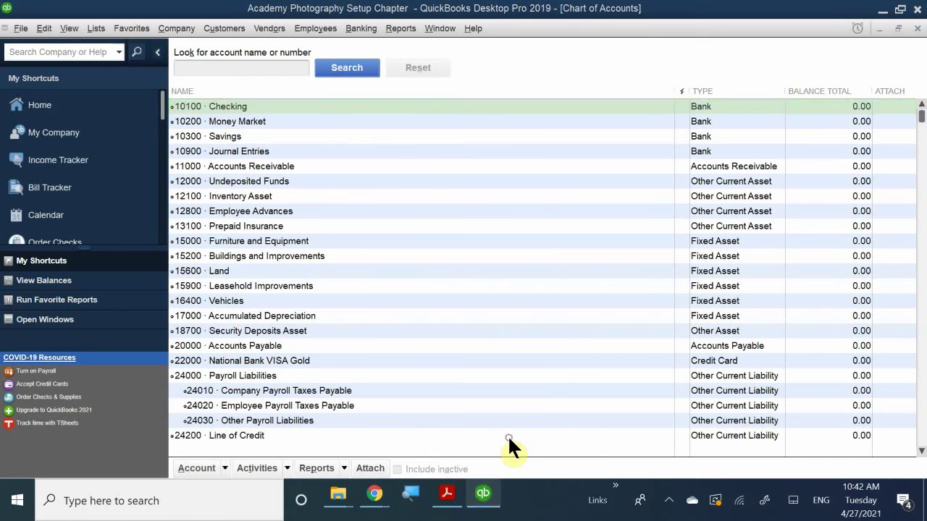
Step: Switch to the PDF guide in Acrobat Reader and read the practice steps for activating account numbers and adding an expense account
click(446, 495)
scroll(397, 346, down, 10)
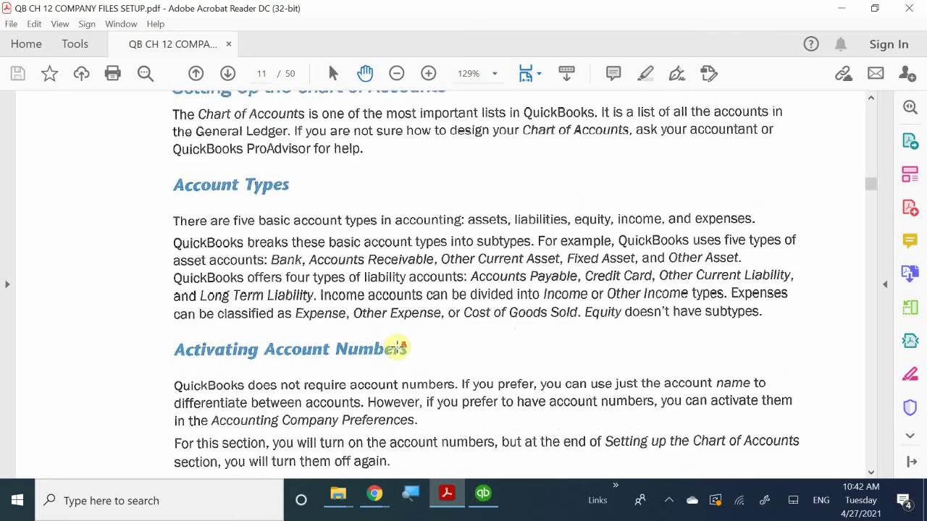
scroll(397, 346, down, 20)
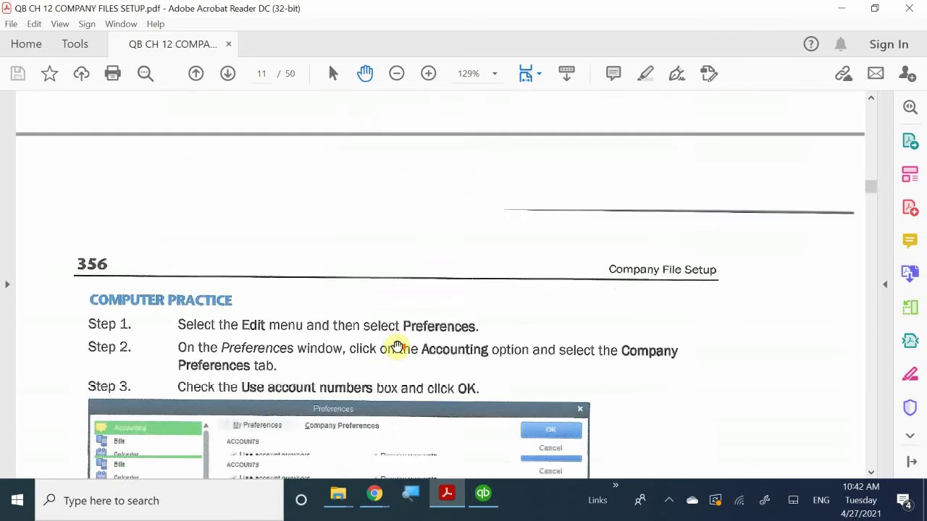
scroll(397, 346, down, 20)
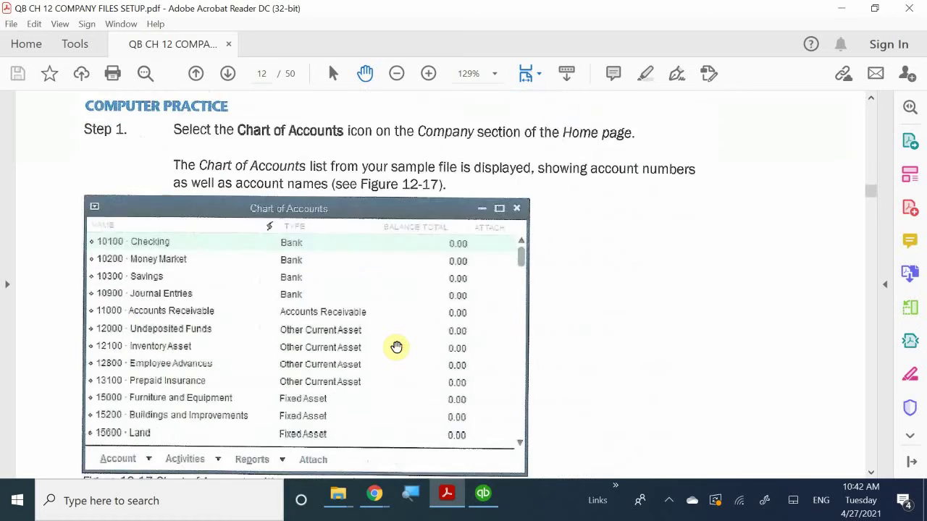
scroll(397, 346, down, 8)
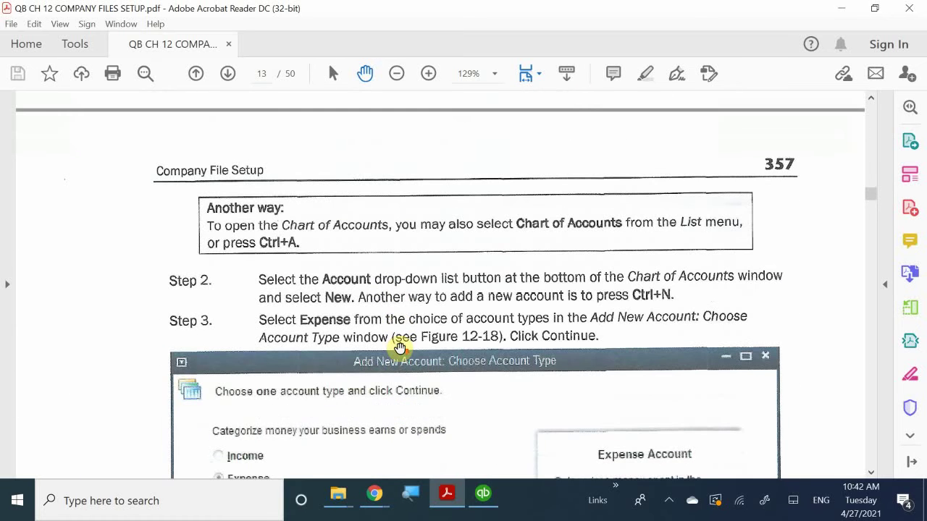
scroll(402, 351, down, 10)
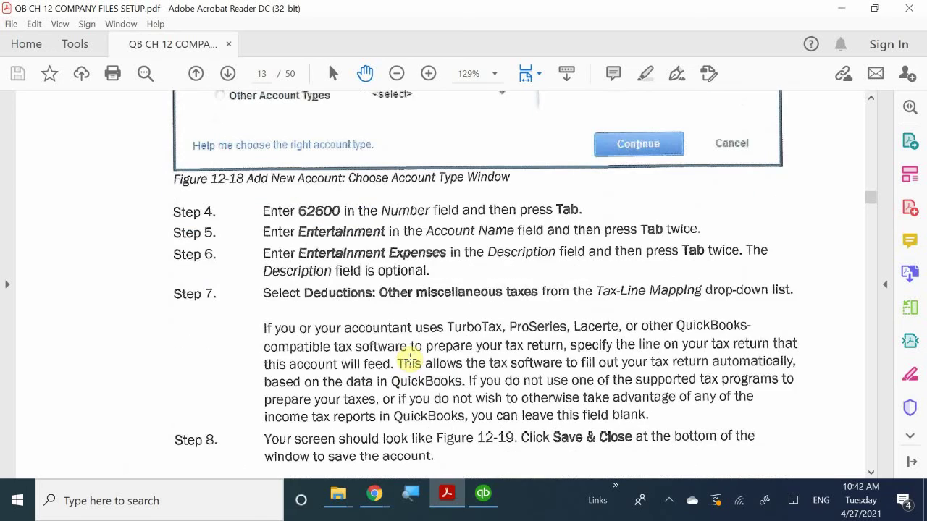
scroll(410, 360, down, 14)
scroll(421, 371, down, 9)
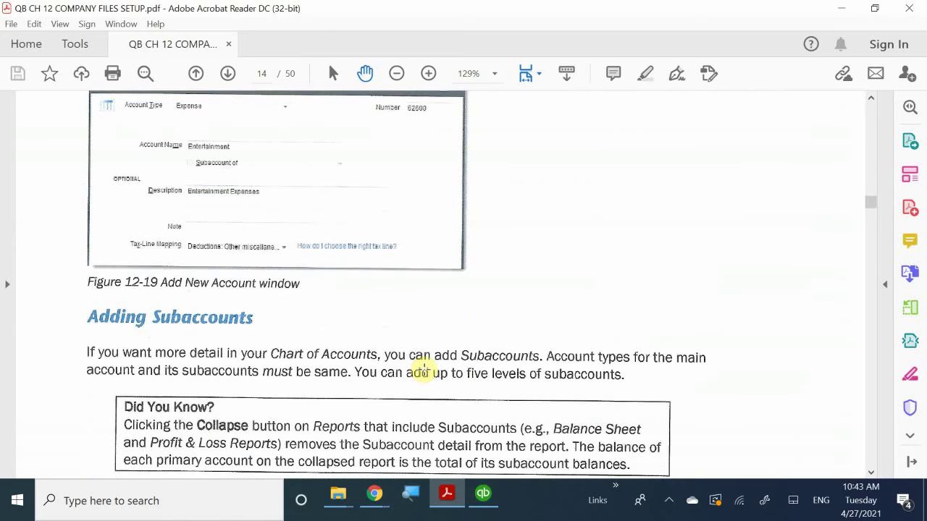
Step: Read the Adding Subaccounts section and its computer practice steps on page 358 of the guide
scroll(422, 371, up, 8)
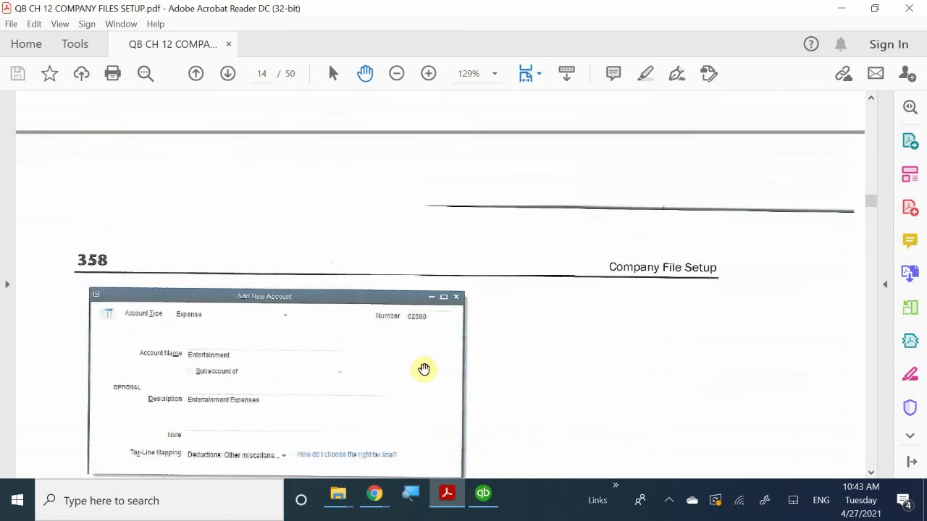
scroll(419, 368, down, 7)
scroll(418, 368, down, 3)
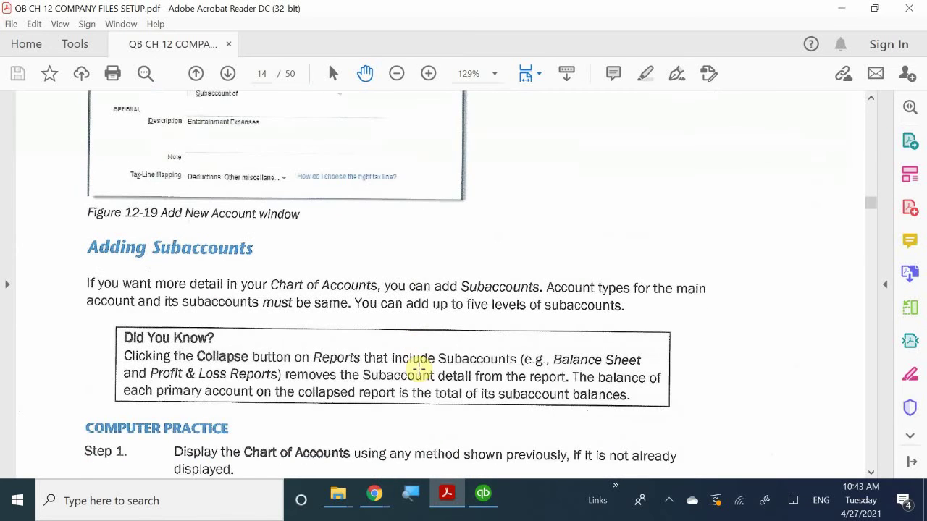
scroll(418, 368, down, 5)
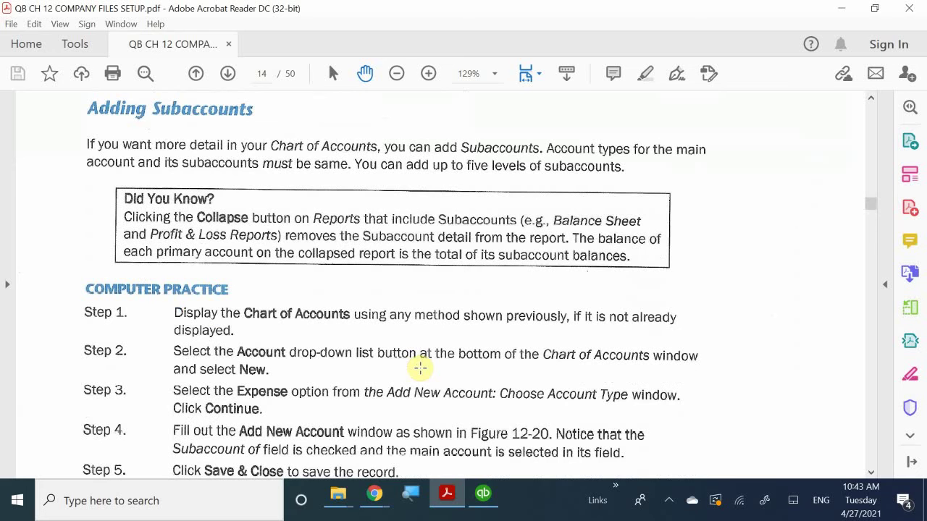
scroll(421, 368, down, 4)
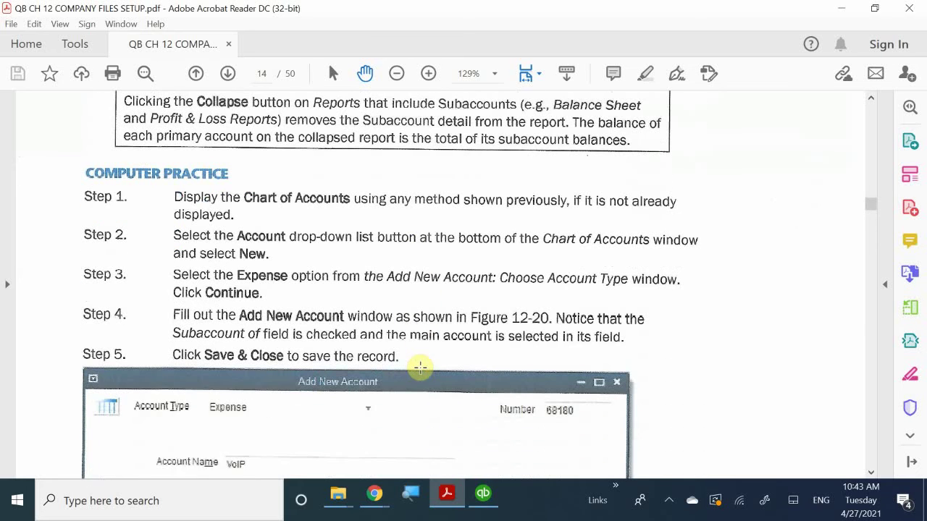
scroll(420, 368, up, 1)
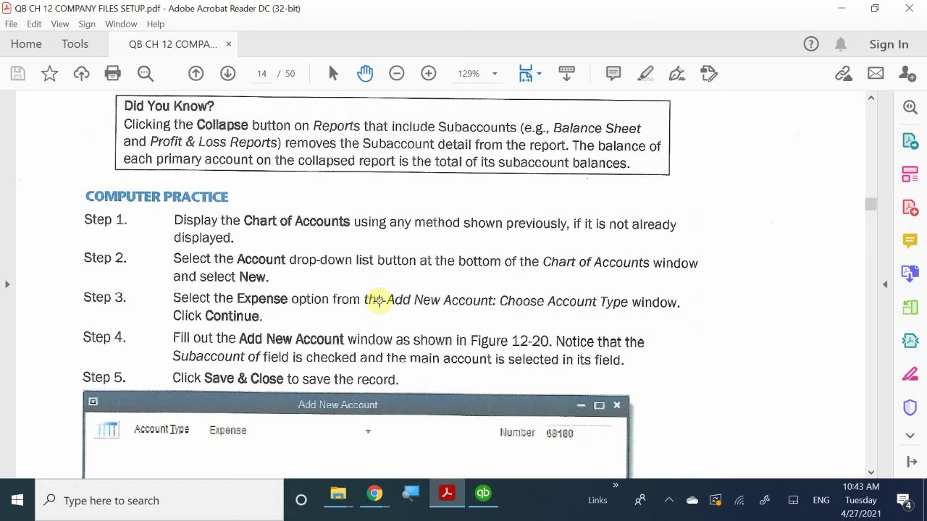
Step: Switch to QuickBooks and examine the commands available for managing accounts in the Chart of Accounts
click(483, 496)
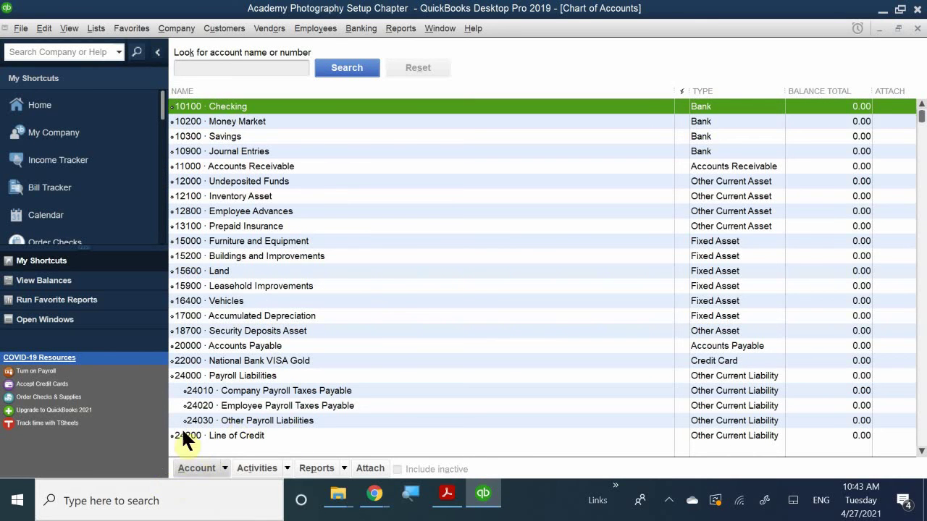
click(223, 465)
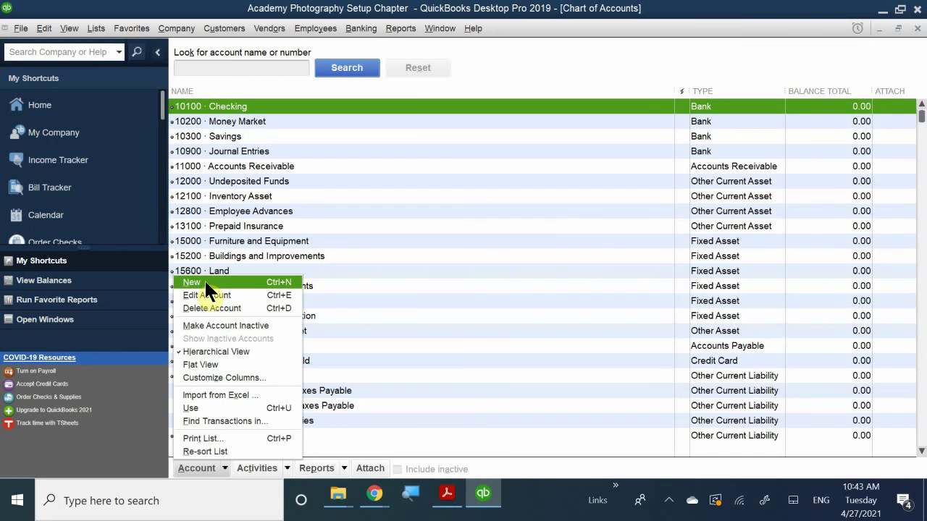
right_click(357, 237)
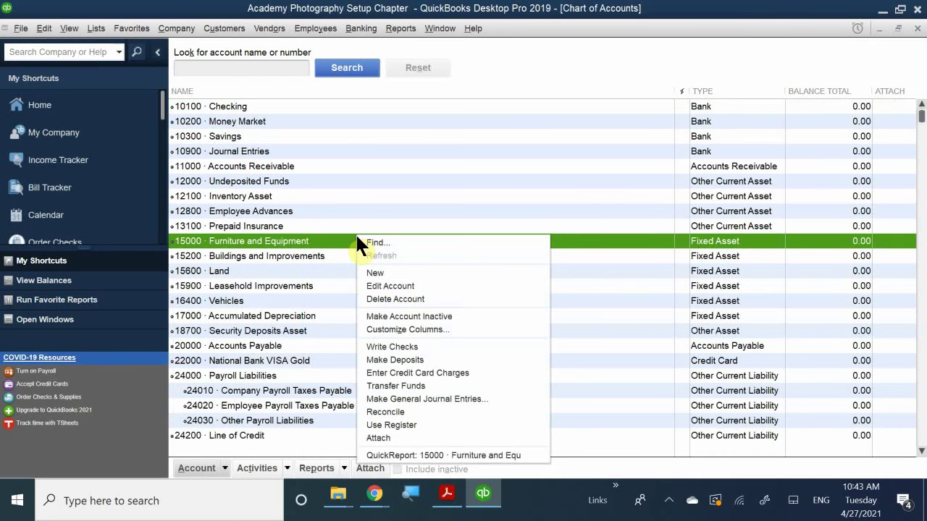
right_click(353, 257)
right_click(299, 154)
right_click(232, 182)
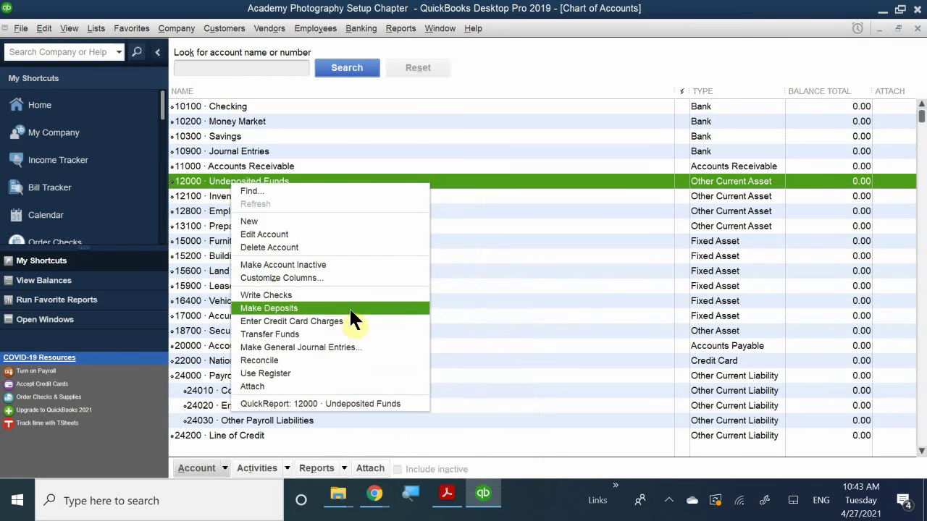
right_click(190, 270)
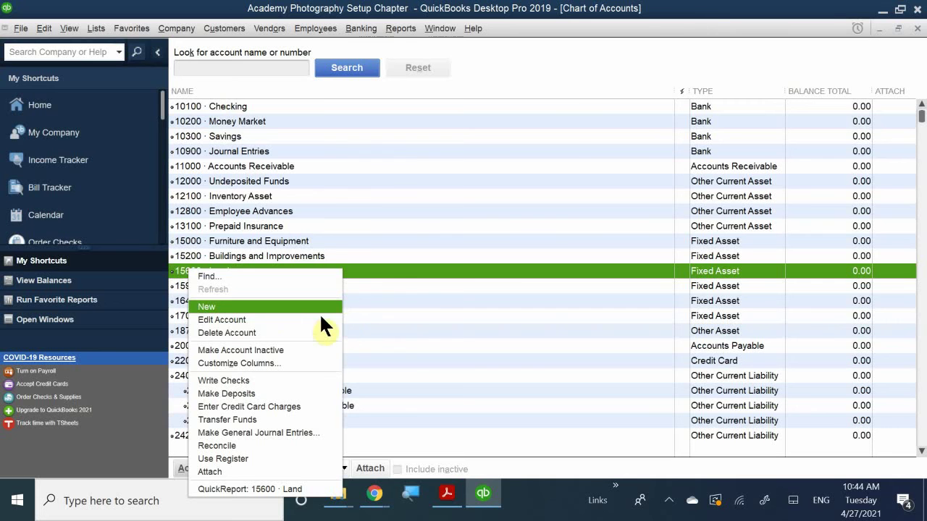
click(378, 317)
right_click(378, 316)
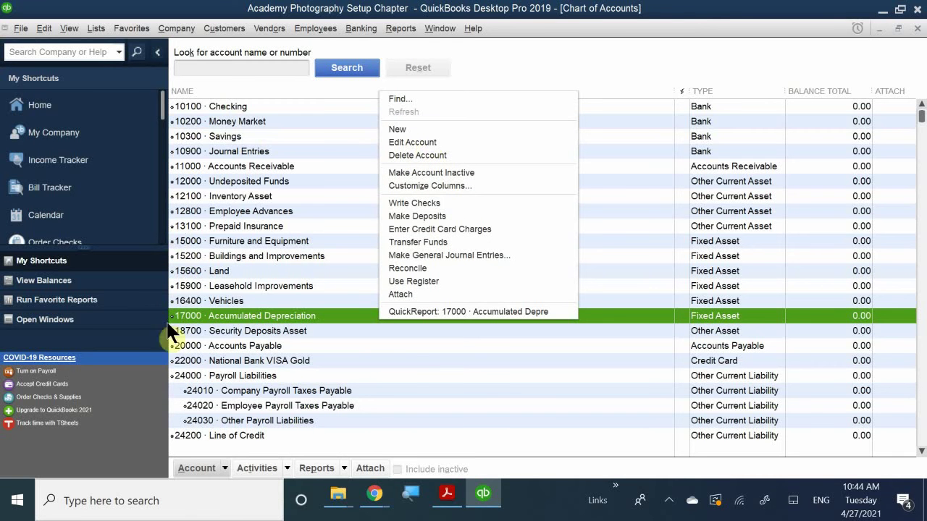
Step: Start adding a new account to the Chart of Accounts
click(225, 468)
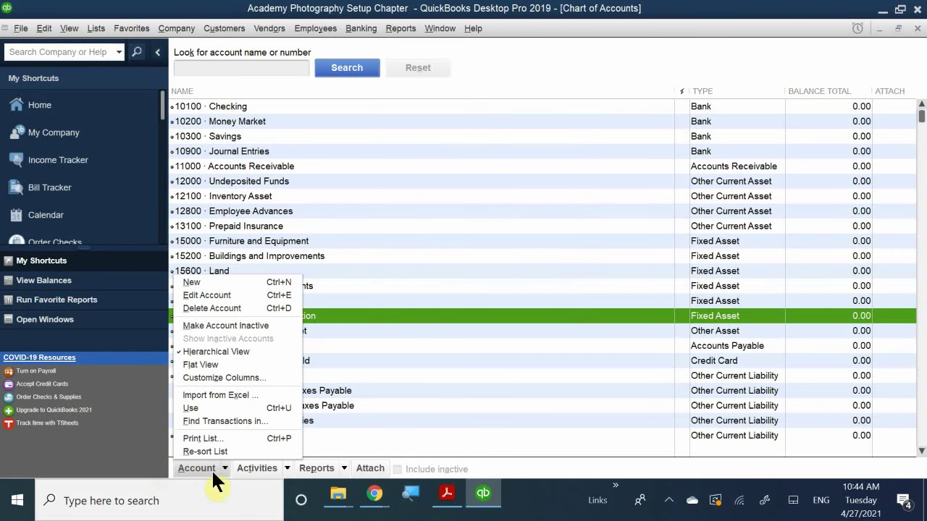
click(202, 282)
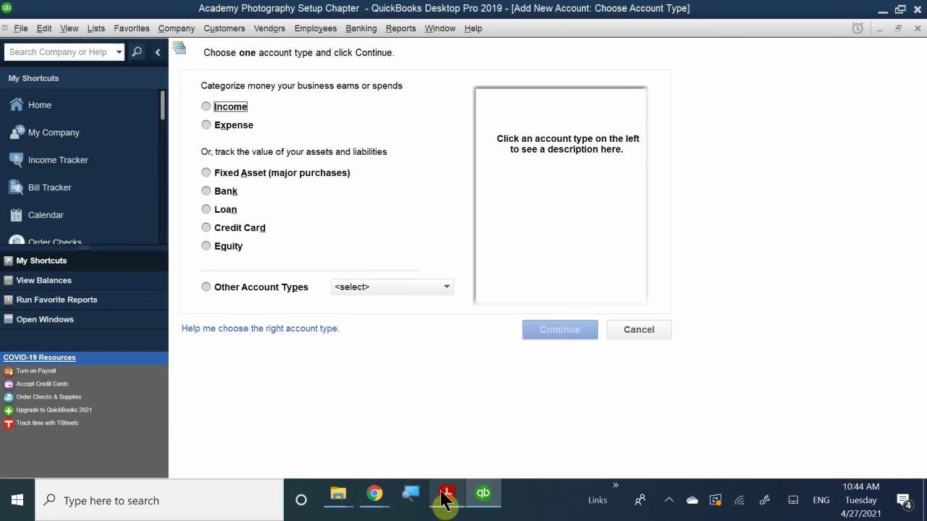
Step: Switch to the PDF guide and read from the subaccount practice steps through the section on removing accounts
mouse_move(447, 496)
mouse_move(440, 447)
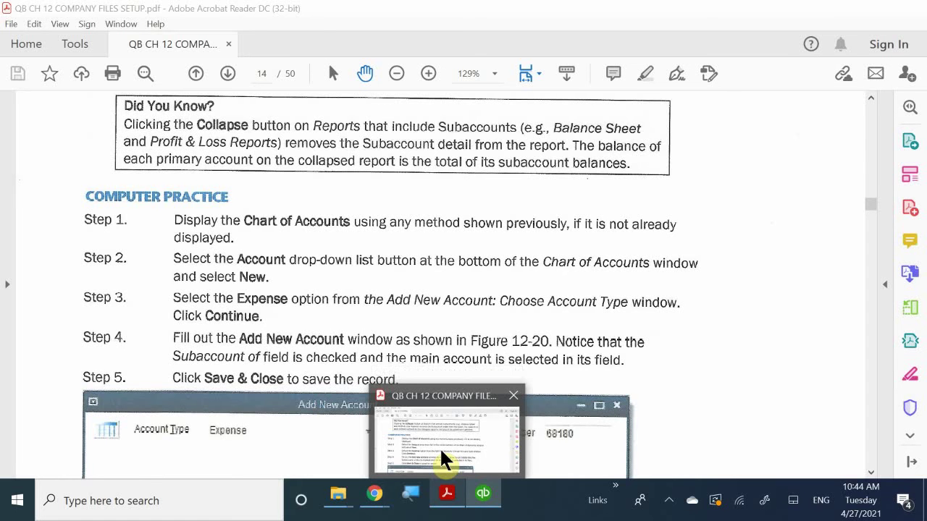
click(440, 447)
scroll(410, 296, down, 3)
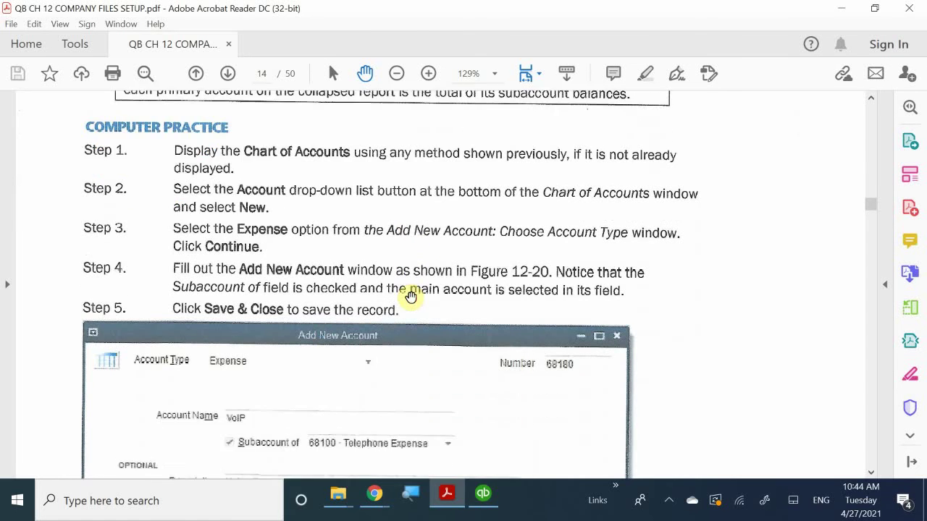
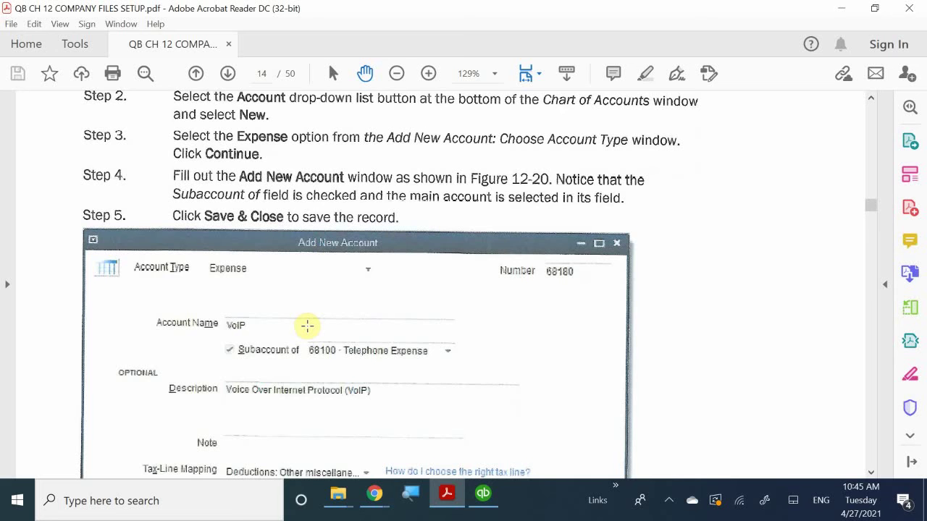
scroll(307, 327, down, 10)
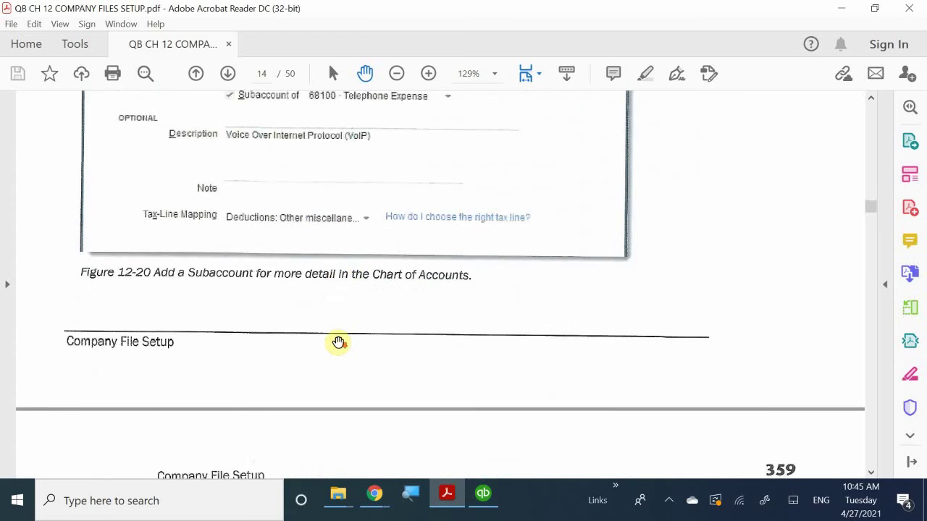
scroll(338, 342, down, 10)
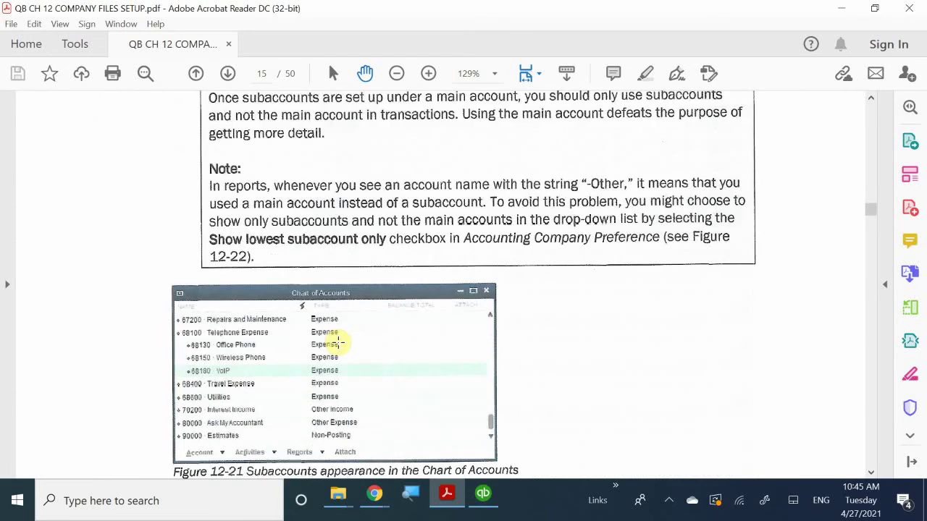
scroll(338, 343, down, 2)
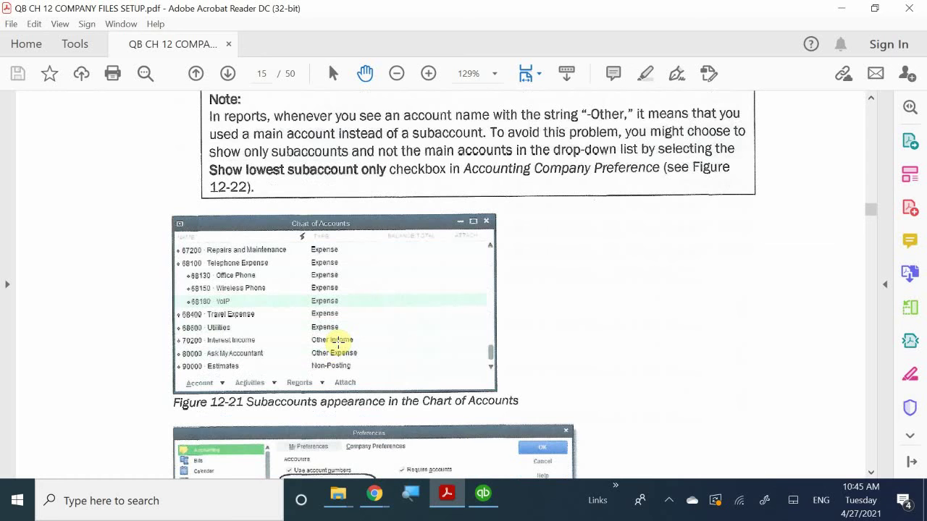
scroll(338, 344, down, 6)
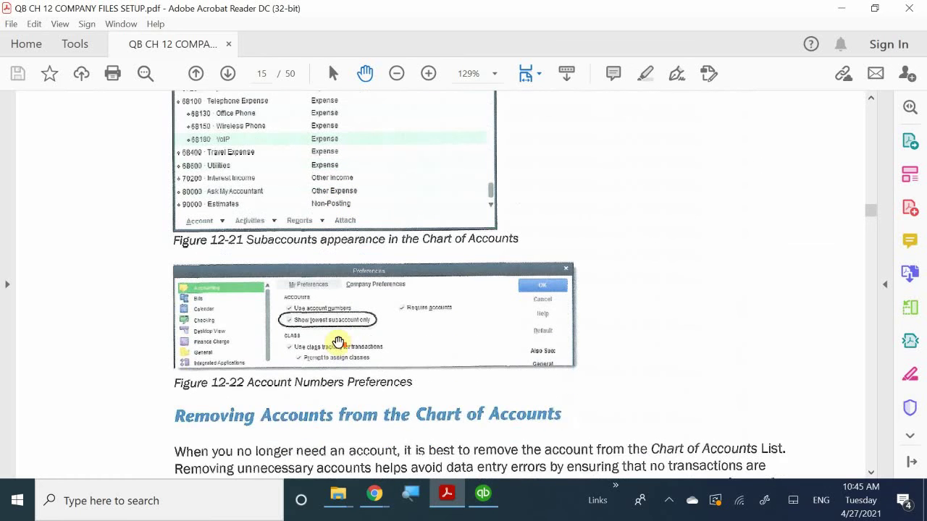
scroll(338, 342, down, 4)
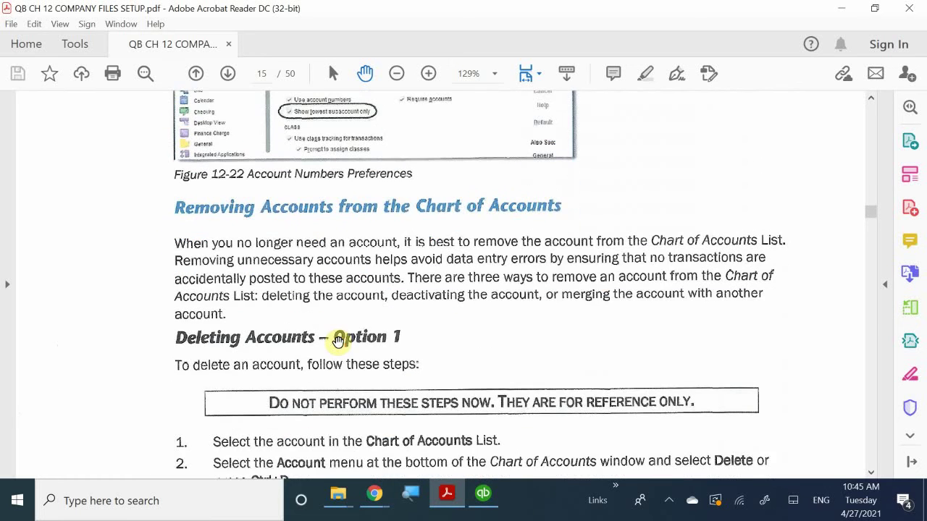
scroll(338, 343, down, 1)
Step: Go back to Figure 12-20 in the guide, check the field entries for the VoIP subaccount, and return to QuickBooks
scroll(338, 342, up, 11)
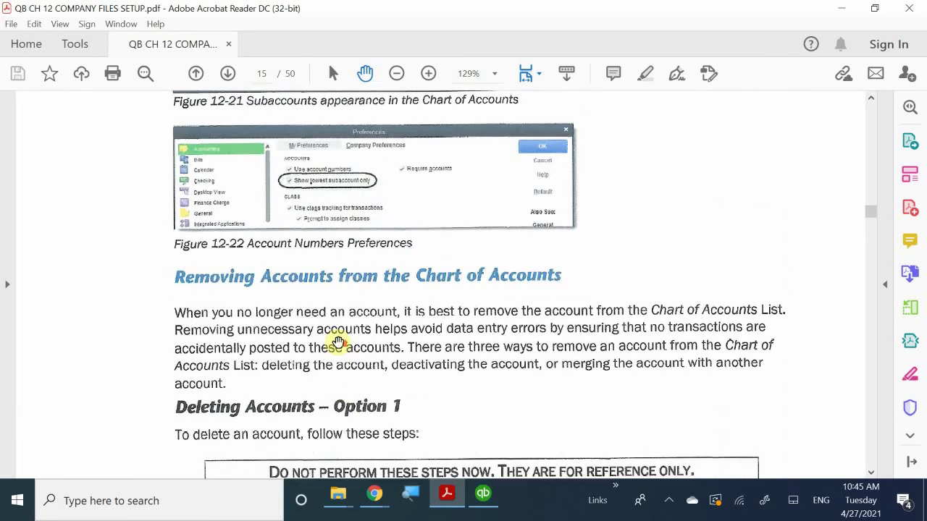
scroll(338, 341, up, 18)
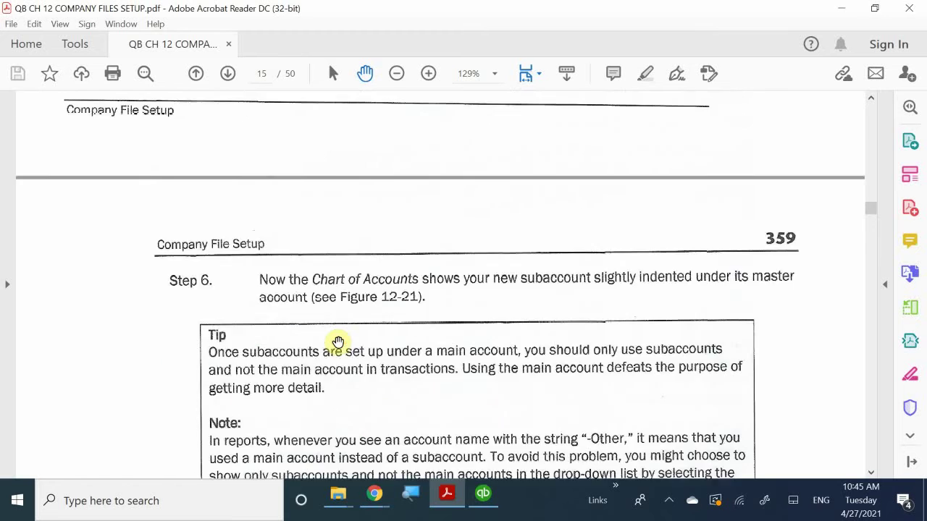
scroll(176, 206, up, 11)
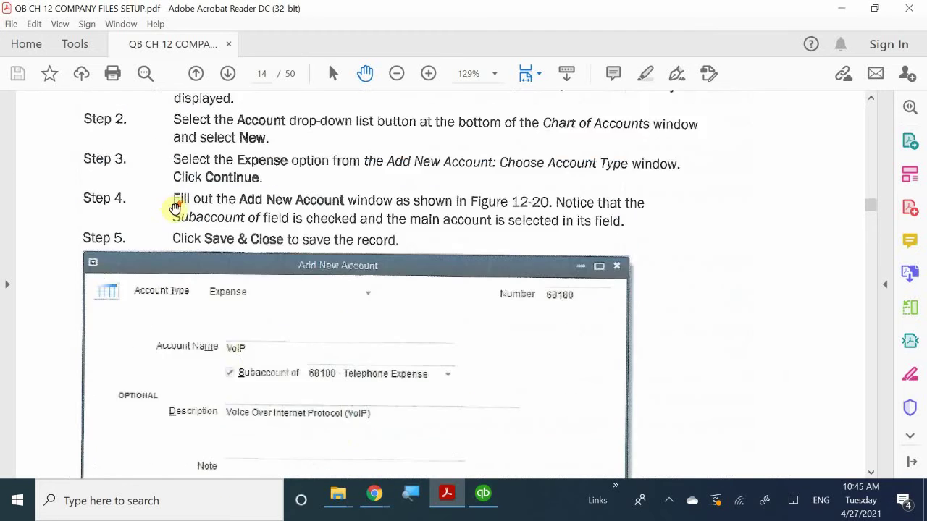
scroll(175, 209, down, 10)
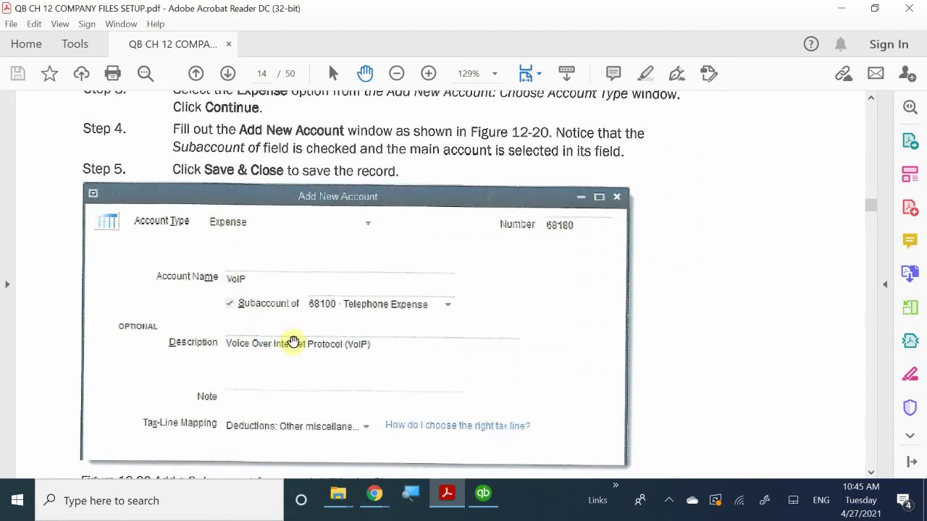
click(498, 495)
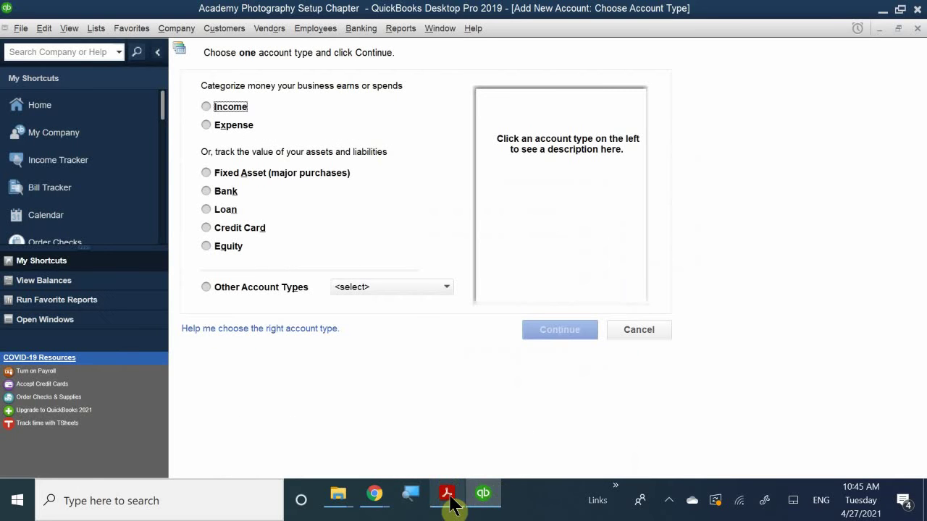
click(452, 451)
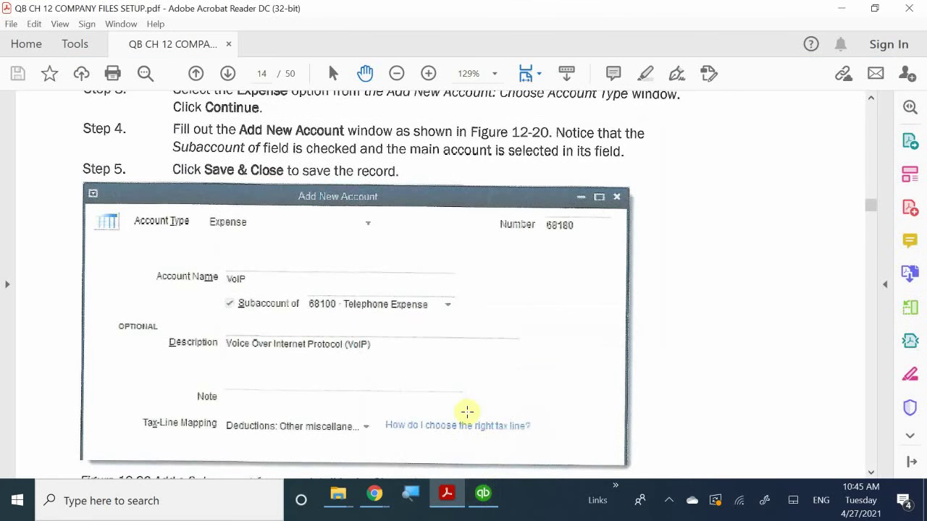
drag(281, 200, 287, 184)
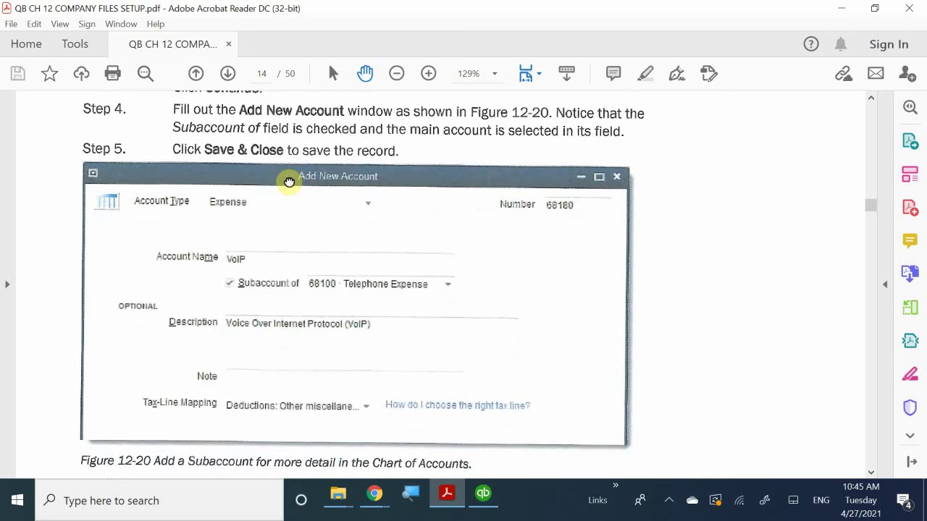
click(483, 493)
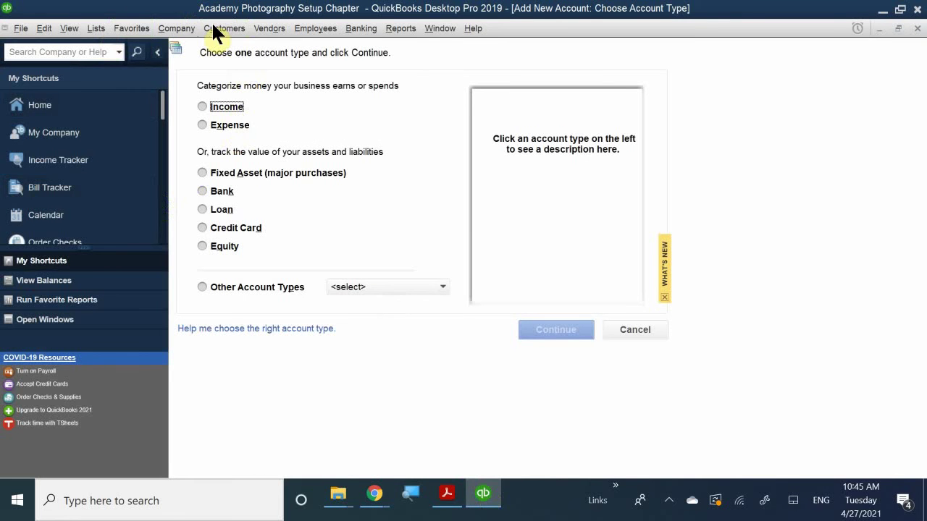
Step: Choose Expense as the account type and name the new account VoIP
click(233, 125)
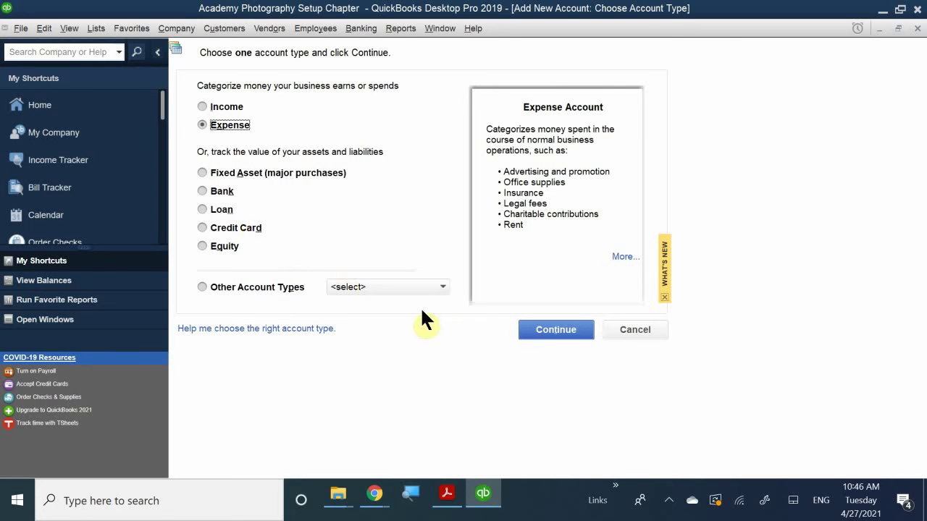
click(439, 287)
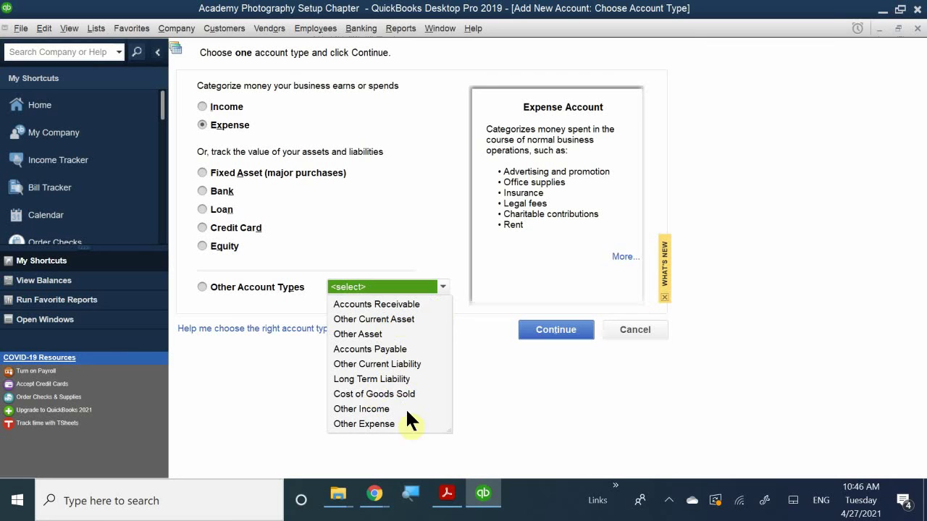
click(227, 126)
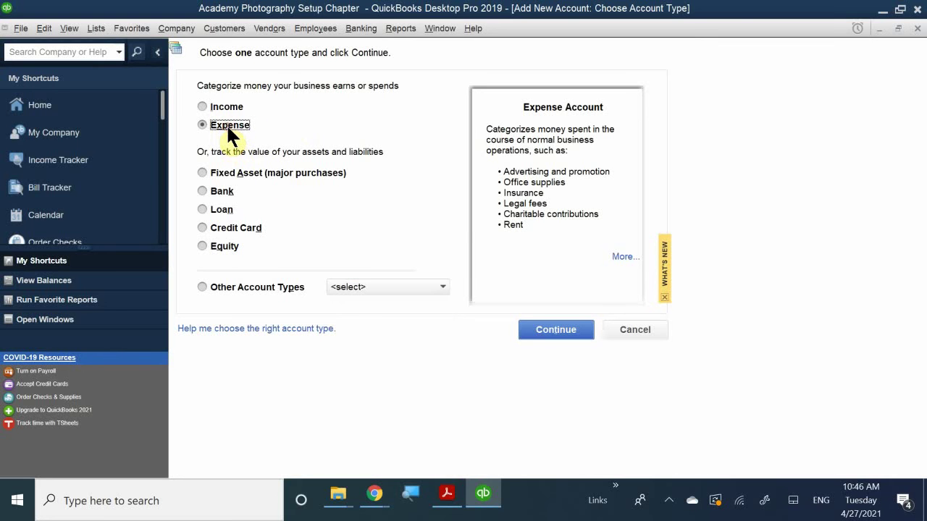
click(556, 330)
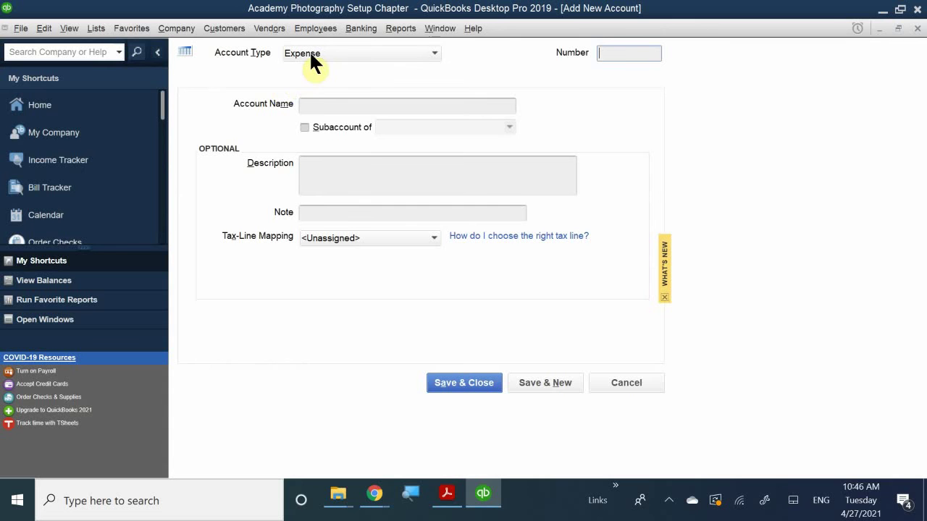
click(331, 105)
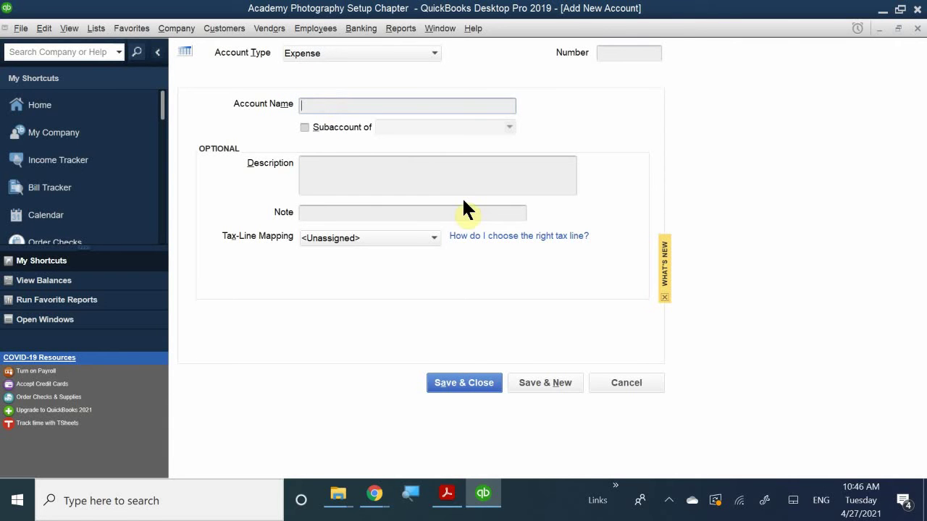
text(VoIP)
Step: Make VoIP a subaccount of 68100 · Telephone Expense and set its account number to 68180
click(342, 126)
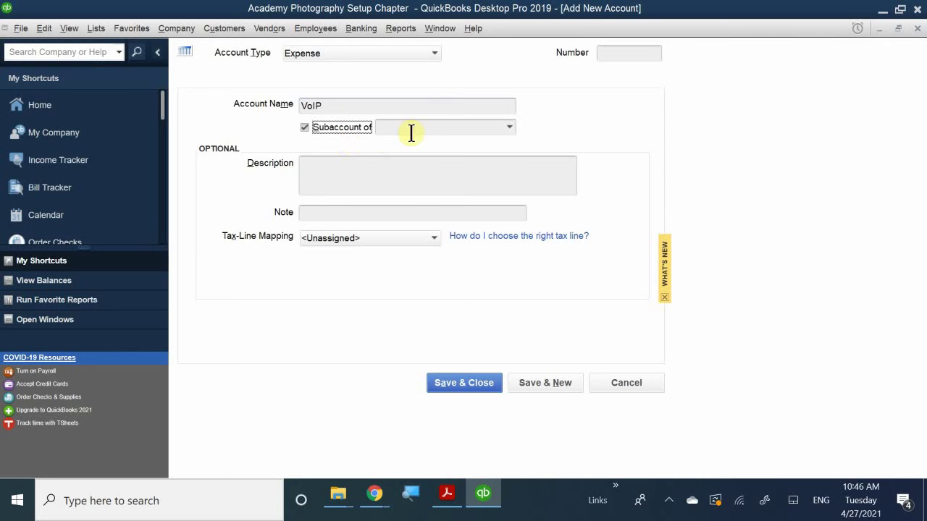
click(509, 128)
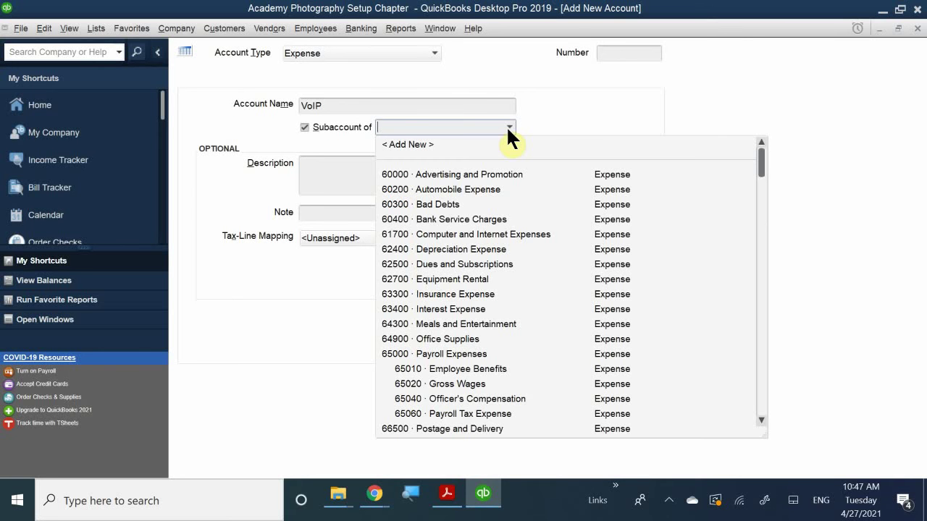
text(Te)
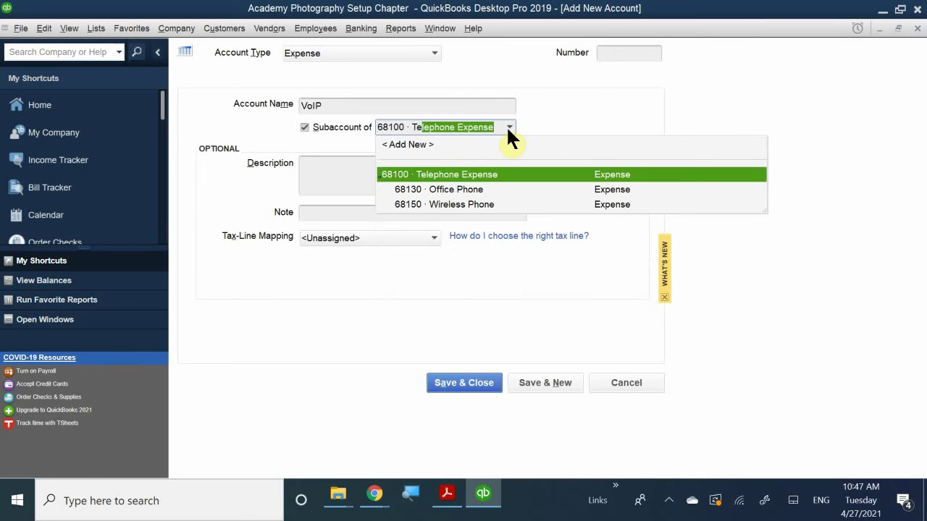
text(le)
click(433, 234)
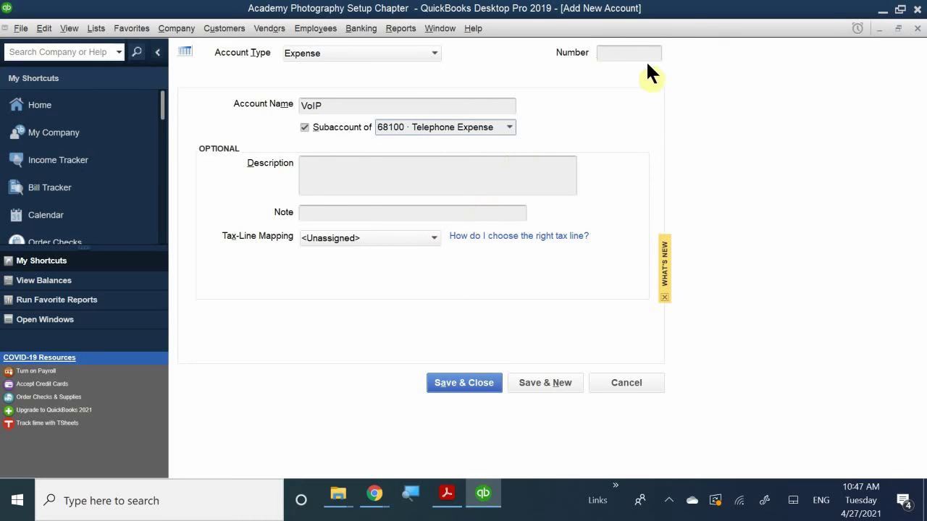
click(613, 56)
text(68180)
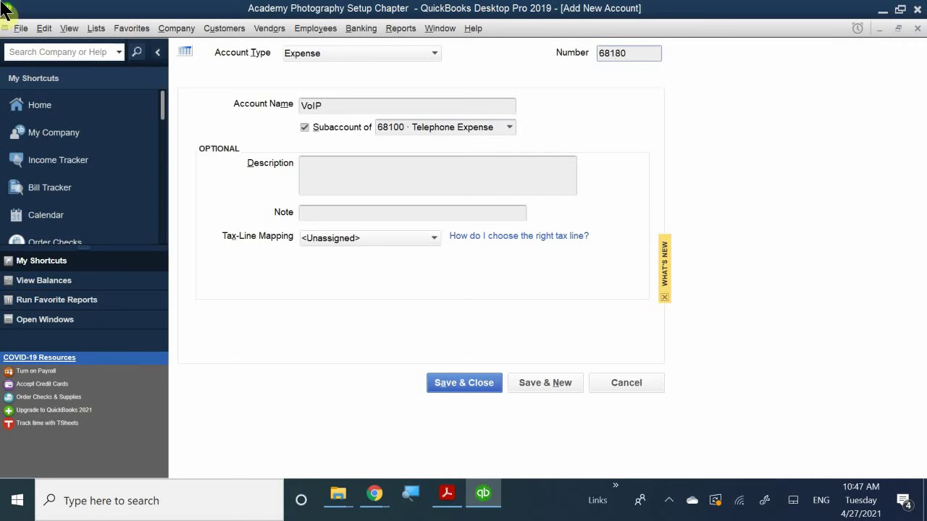
Step: Describe the VoIP subaccount as "Voice Over Internet Protocal" followed by its abbreviation in parentheses, and save and close the record
click(337, 163)
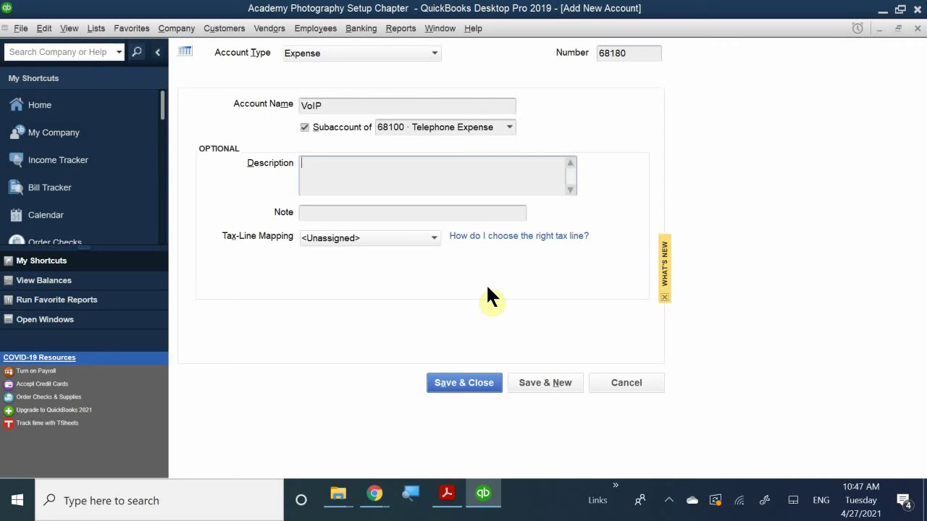
text(Voice OVer)
key(BackSpace)
key(BackSpace)
key(BackSpace)
text(ver Internet Protocal)
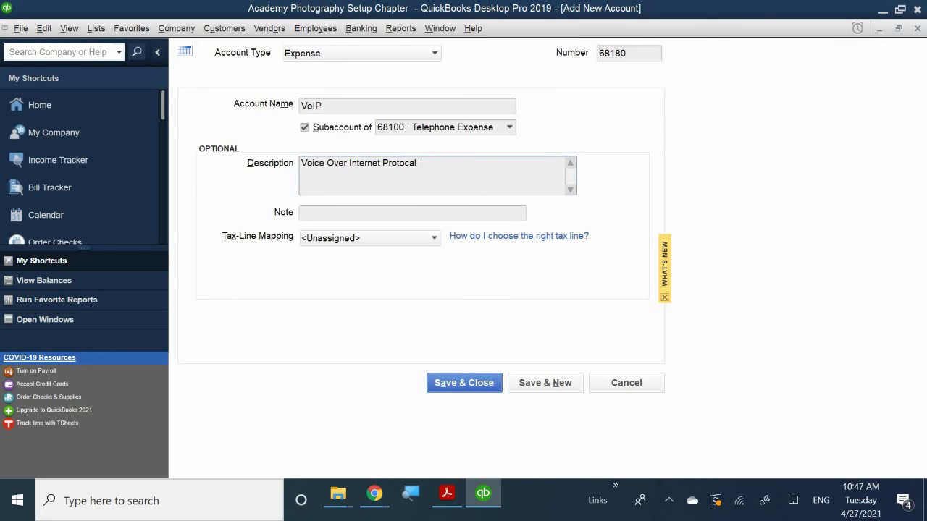
text( (b)
key(BackSpace)
text(boIP)
key(BackSpace)
key(BackSpace)
key(BackSpace)
key(BackSpace)
text(v)
key(BackSpace)
text(VI)
key(BackSpace)
text(OIP))
key(BackSpace)
key(BackSpace)
text(b)
key(BackSpace)
text(vu)
key(BackSpace)
text(o)
click(465, 382)
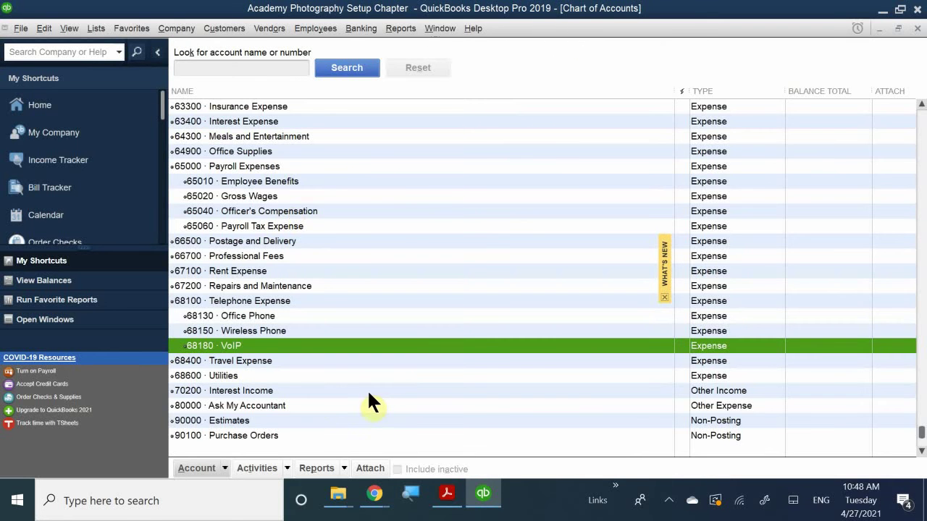
Step: Check the placement of the VoIP subaccount under Telephone Expense and review the expense accounts above it
scroll(309, 389, down, 1)
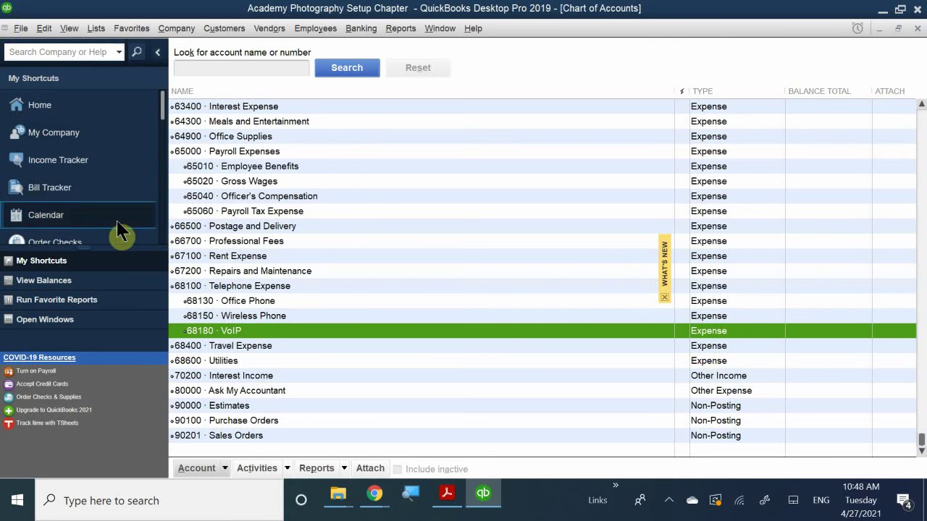
click(229, 286)
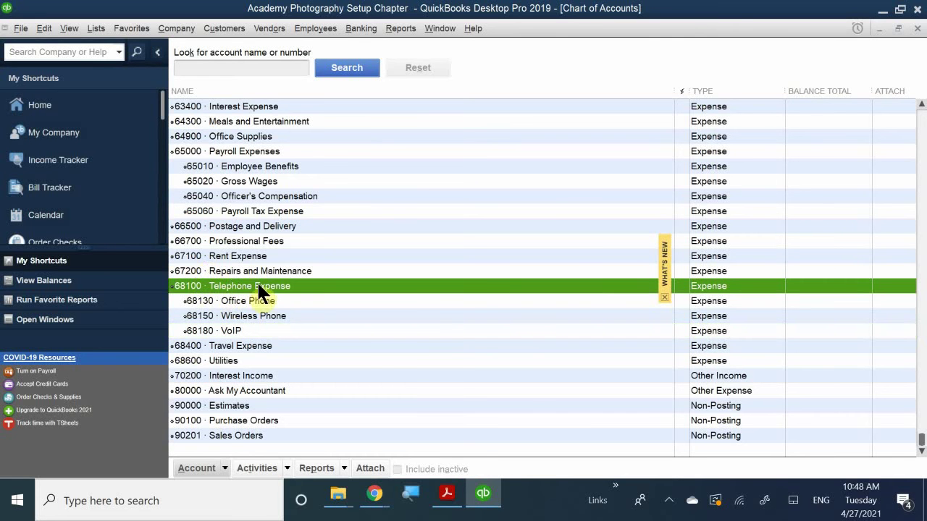
click(233, 331)
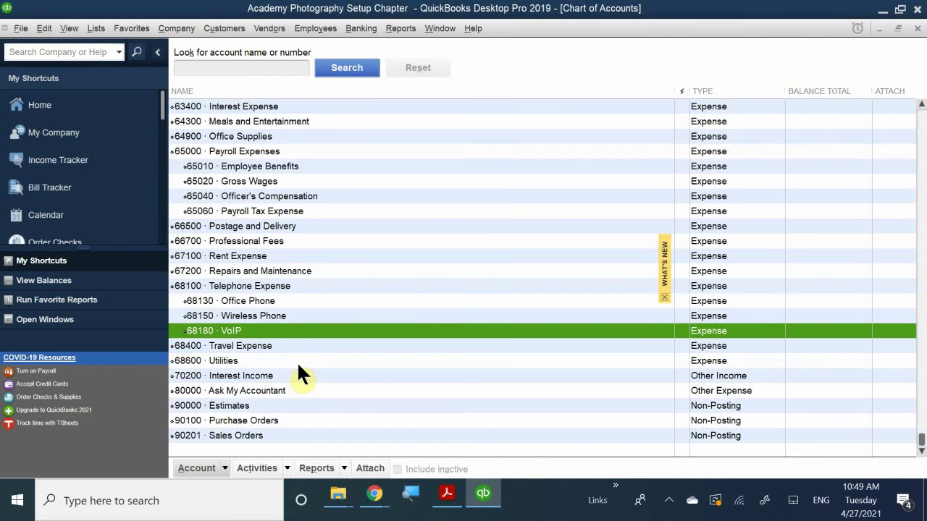
scroll(298, 365, up, 1)
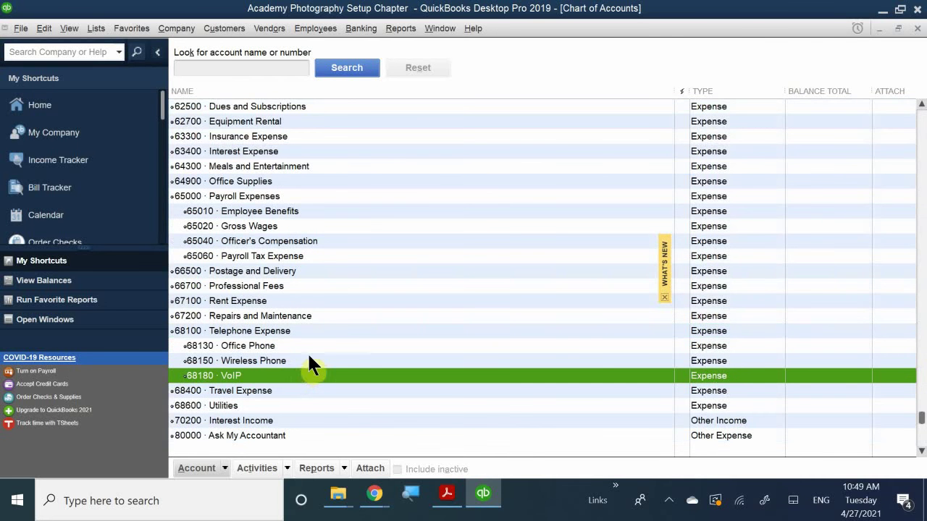
scroll(309, 356, up, 4)
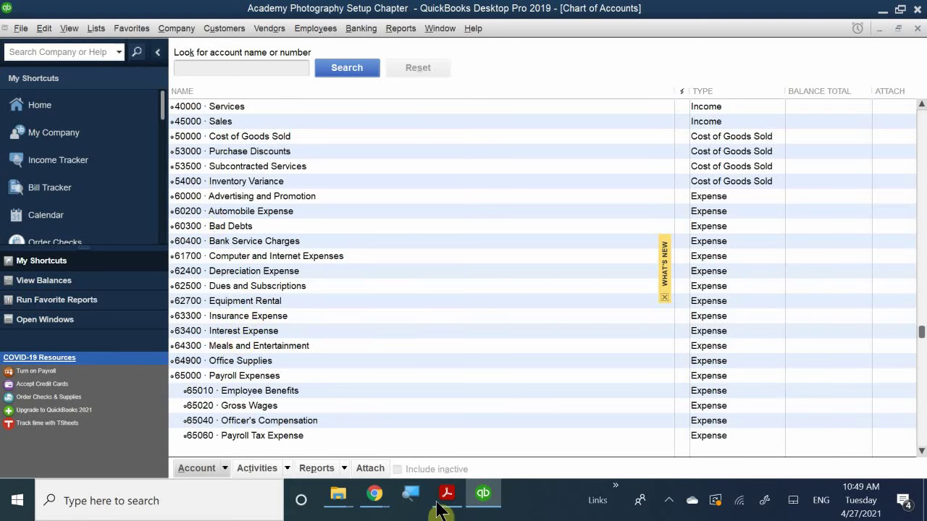
Step: Switch to the PDF guide and skim from Figure 12-20 through the sections on deleting accounts and making accounts inactive
click(484, 498)
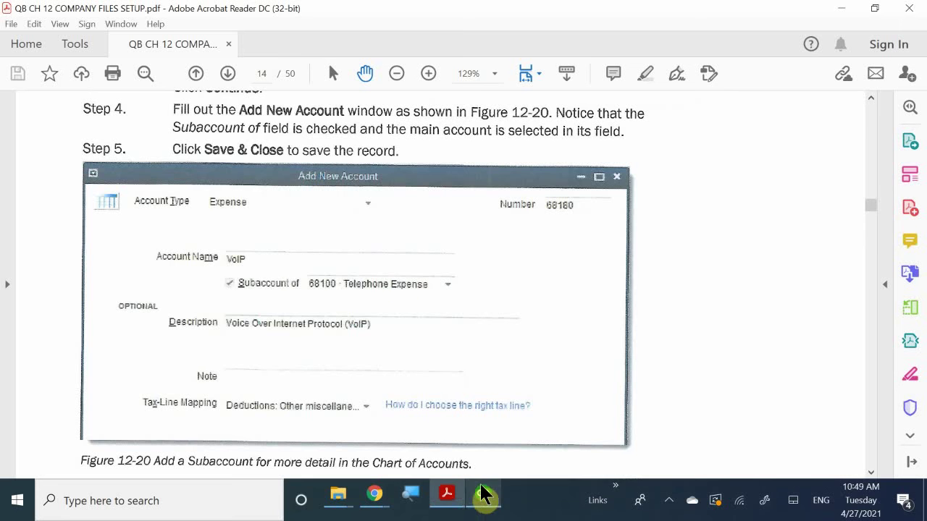
scroll(387, 294, down, 6)
scroll(400, 304, down, 8)
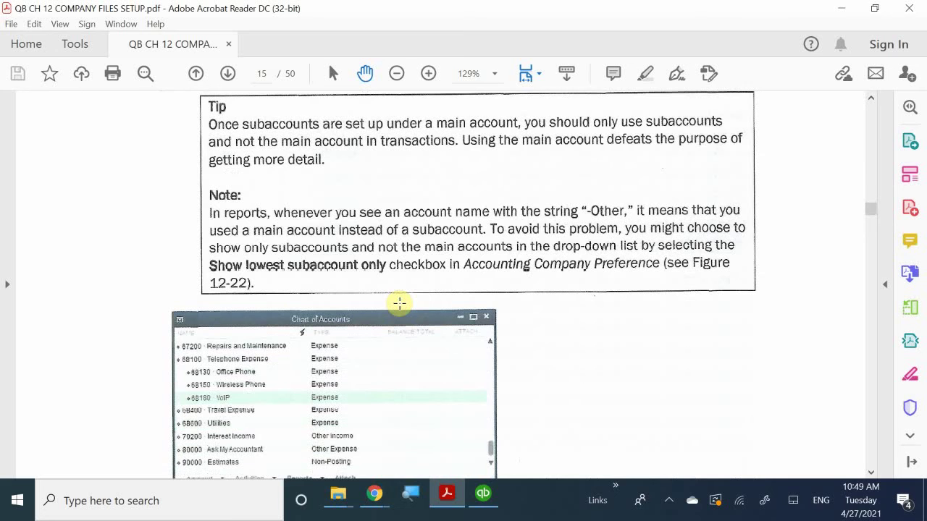
scroll(399, 304, down, 7)
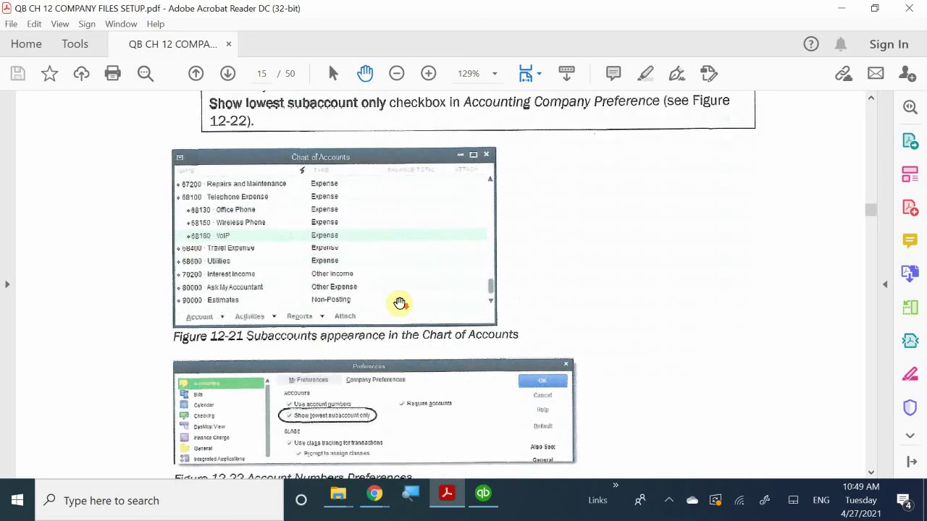
scroll(399, 303, down, 6)
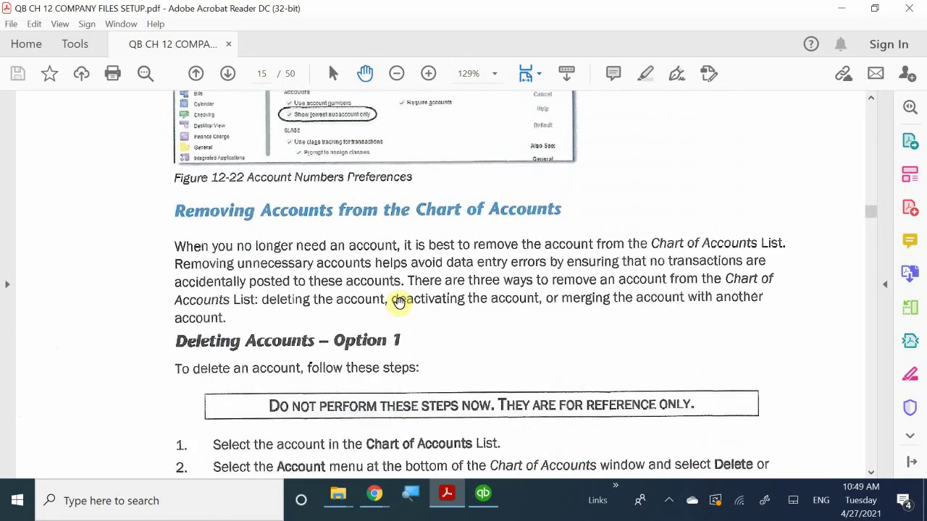
scroll(399, 302, down, 14)
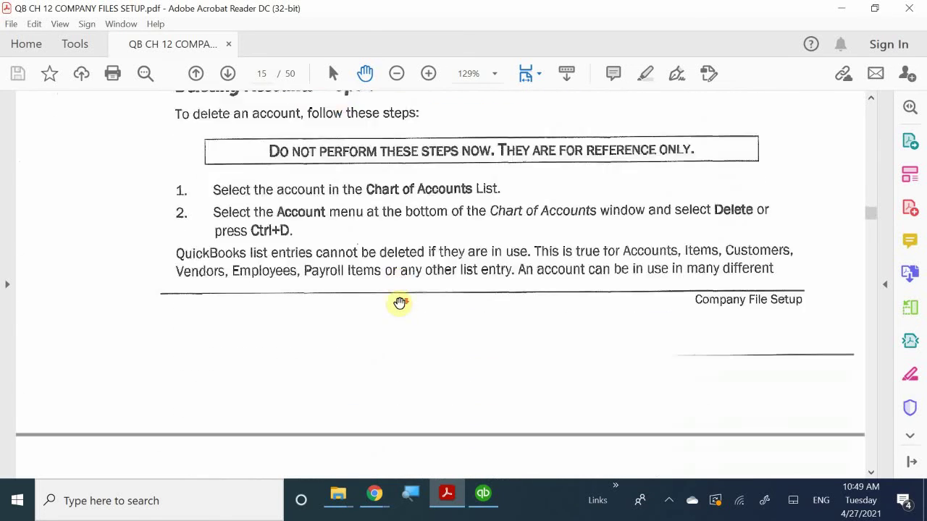
scroll(399, 302, down, 14)
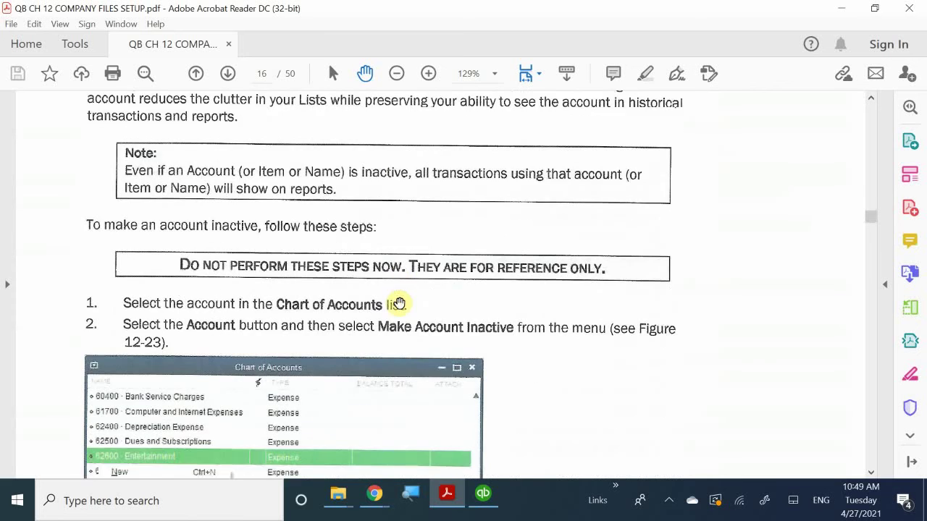
scroll(399, 303, down, 1)
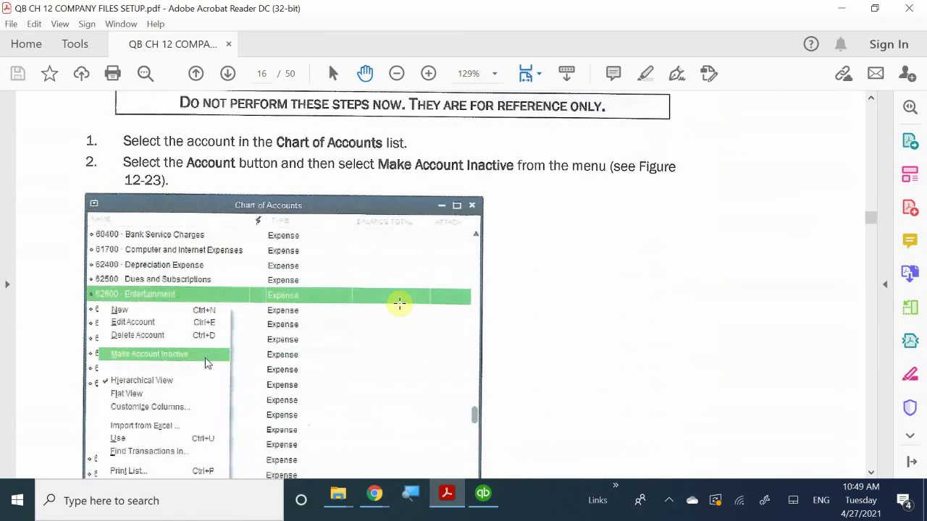
scroll(400, 302, down, 7)
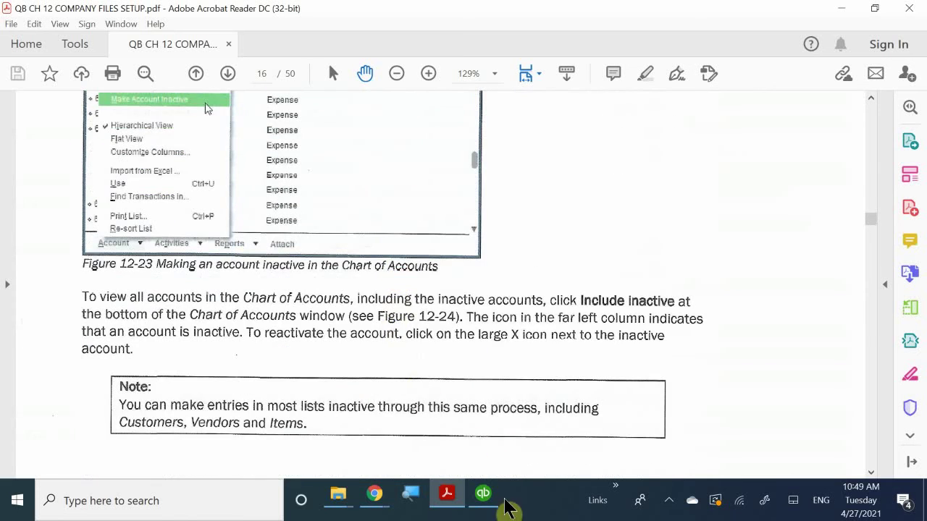
Step: Switch to QuickBooks and start a new account of the Expense type from the chart of accounts
click(486, 502)
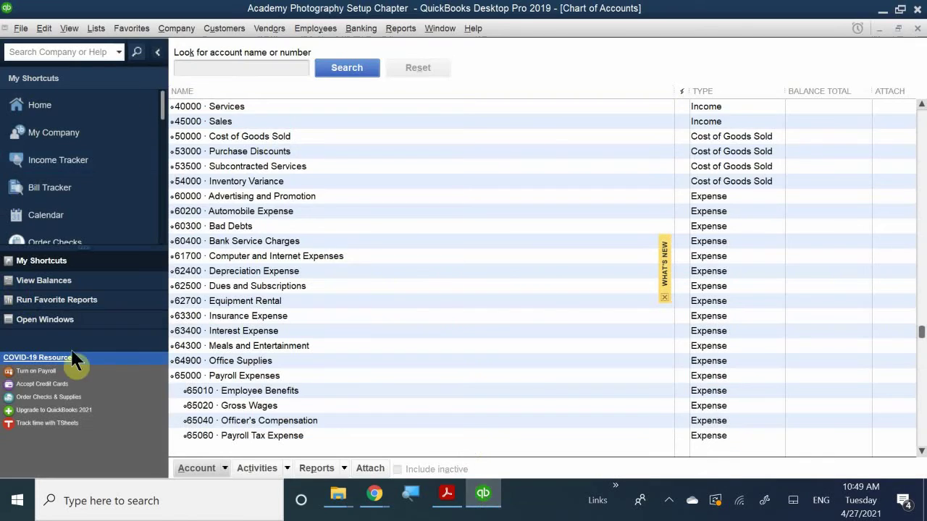
click(224, 469)
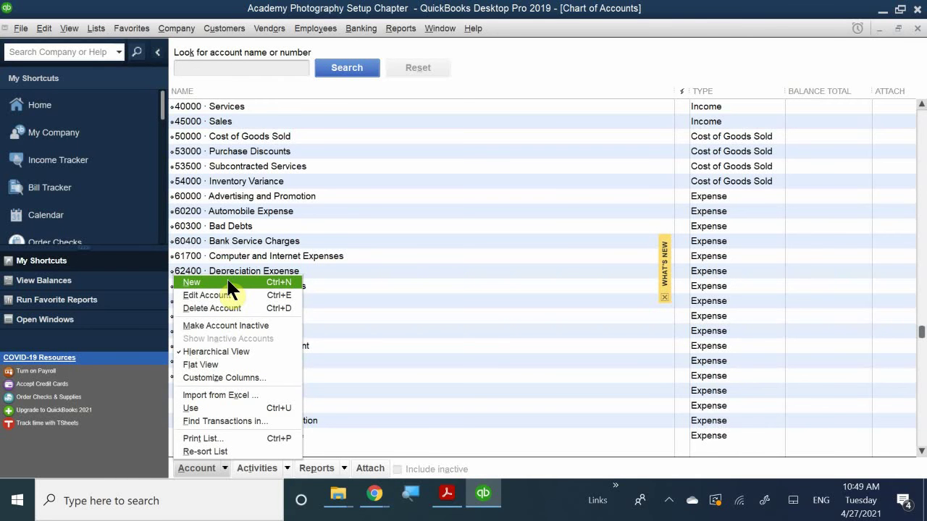
click(220, 465)
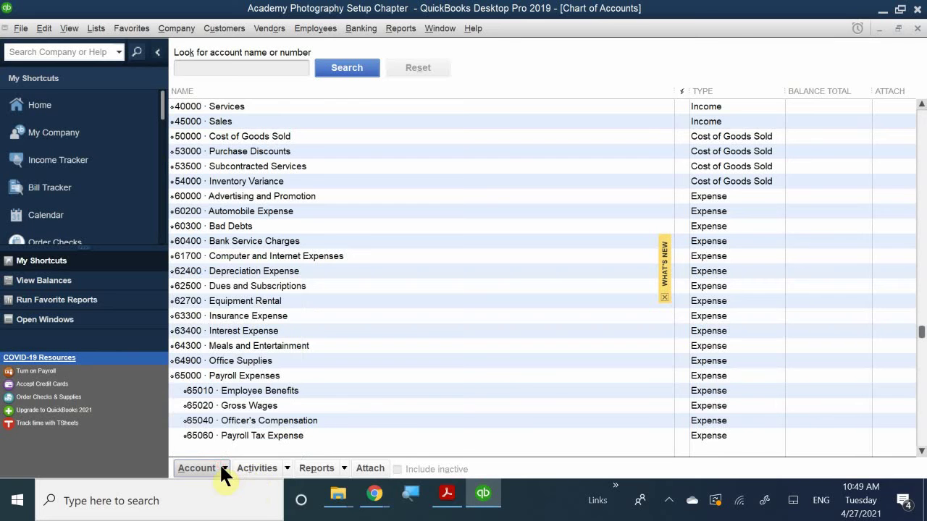
click(219, 464)
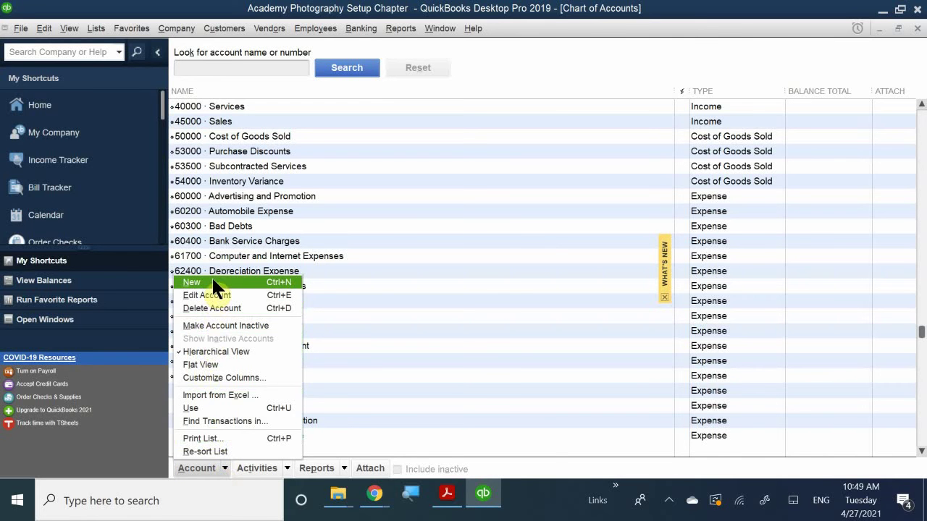
right_click(329, 199)
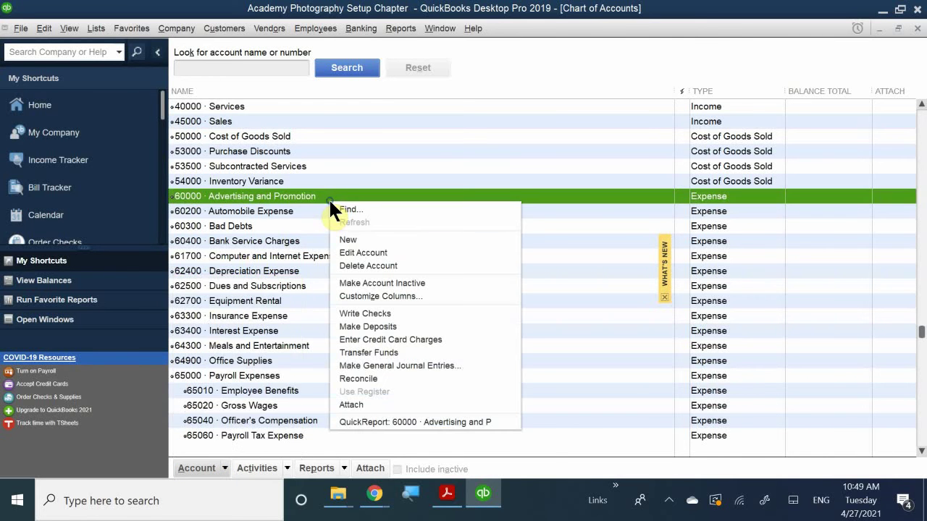
click(353, 240)
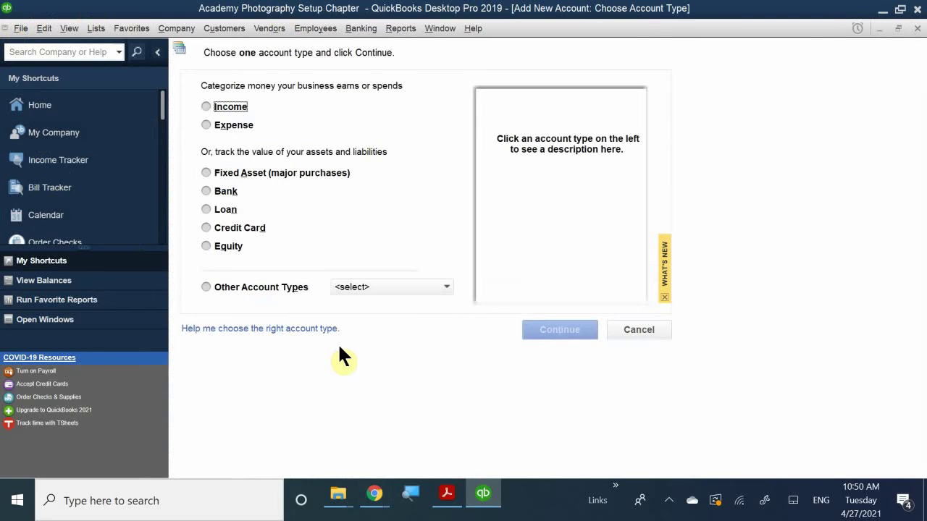
click(233, 126)
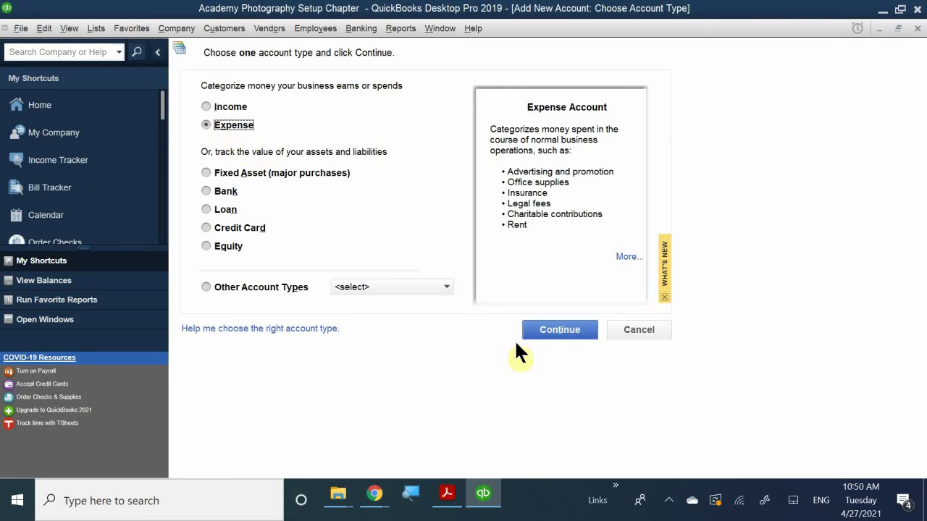
click(560, 327)
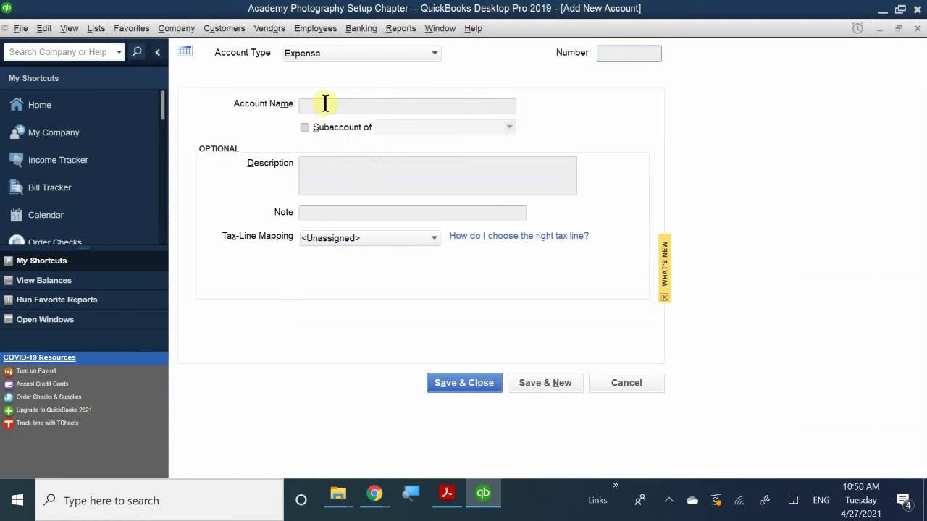
Step: Name the new account "Entertainment Expense" and describe it as "Expenses for Entertainment"
click(325, 103)
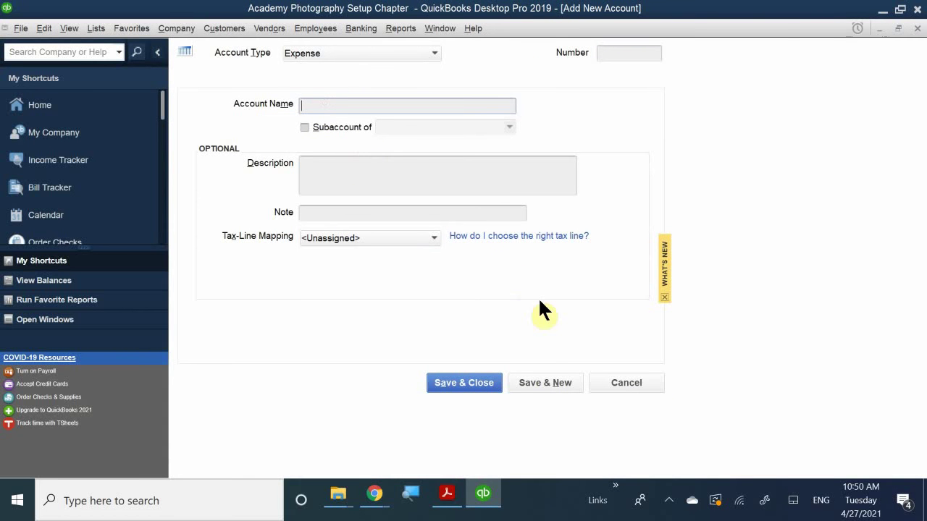
text(Entertainment Expense)
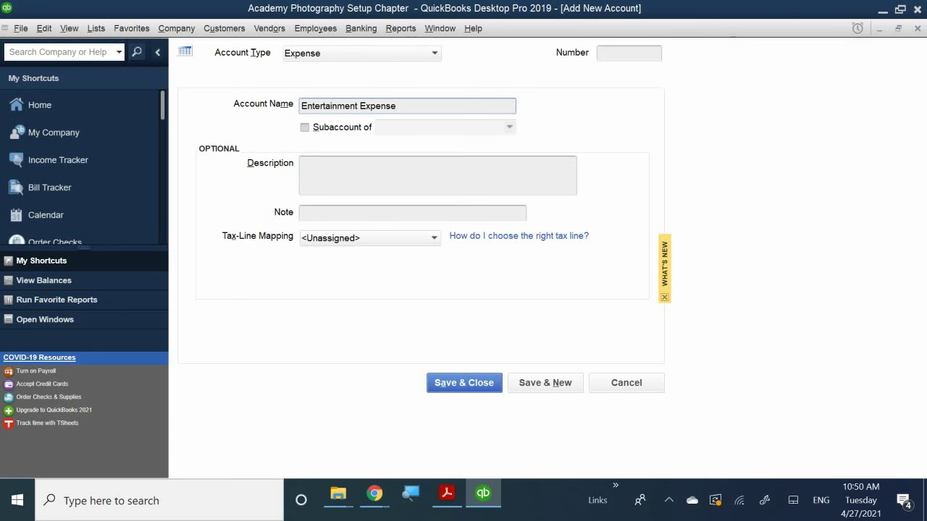
click(353, 186)
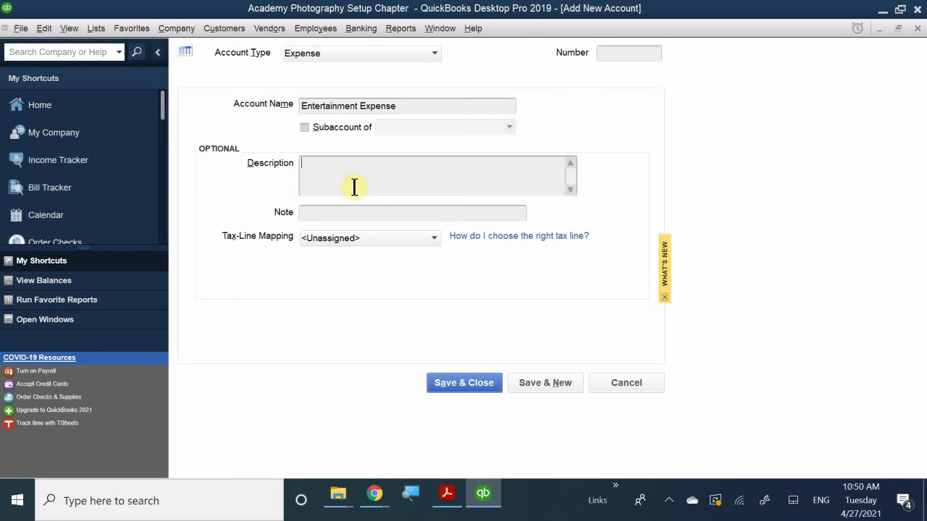
text(Expenses for Entertainment)
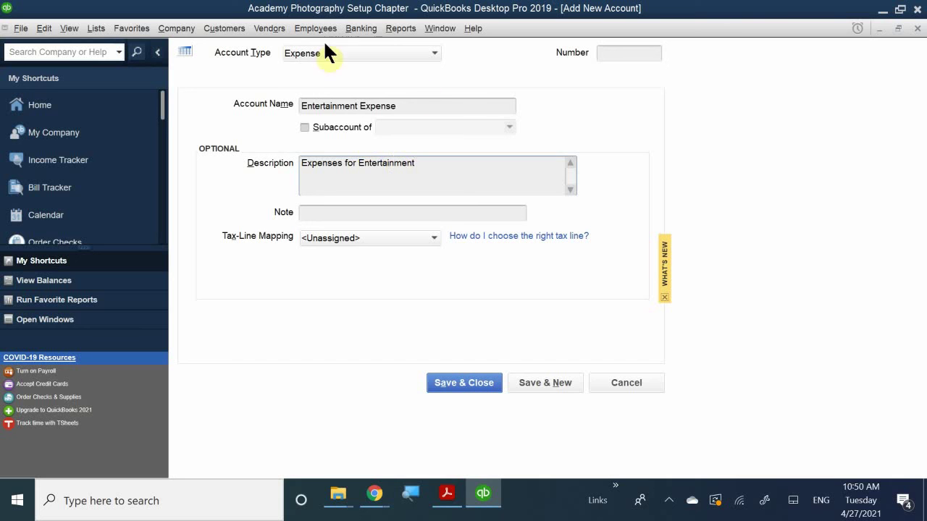
Step: Set the Entertainment Expense account's number to 60432, and save and close the record
click(635, 53)
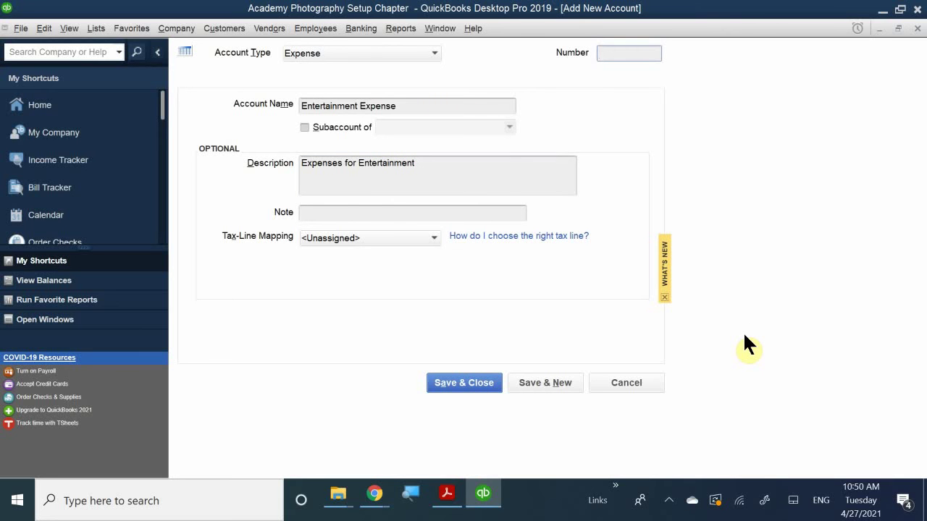
text(60423)
key(BackSpace)
key(BackSpace)
text(32)
click(471, 383)
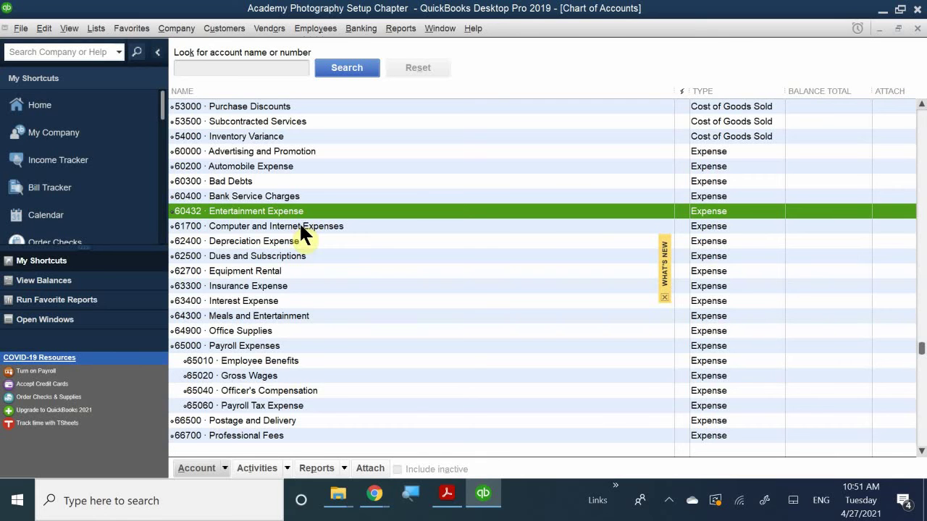
Step: Review the edit, delete and inactivate options for the expense accounts, opening and closing the Equipment Rental account record
click(283, 258)
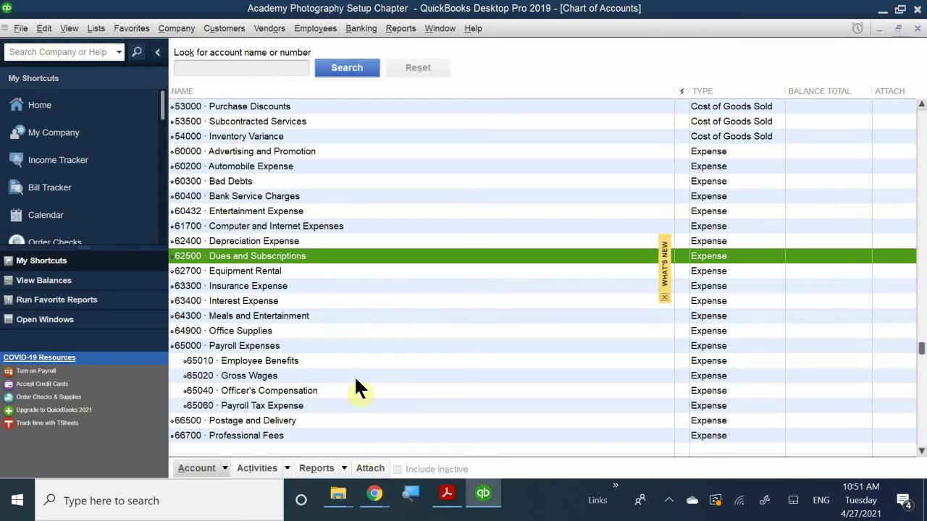
right_click(259, 241)
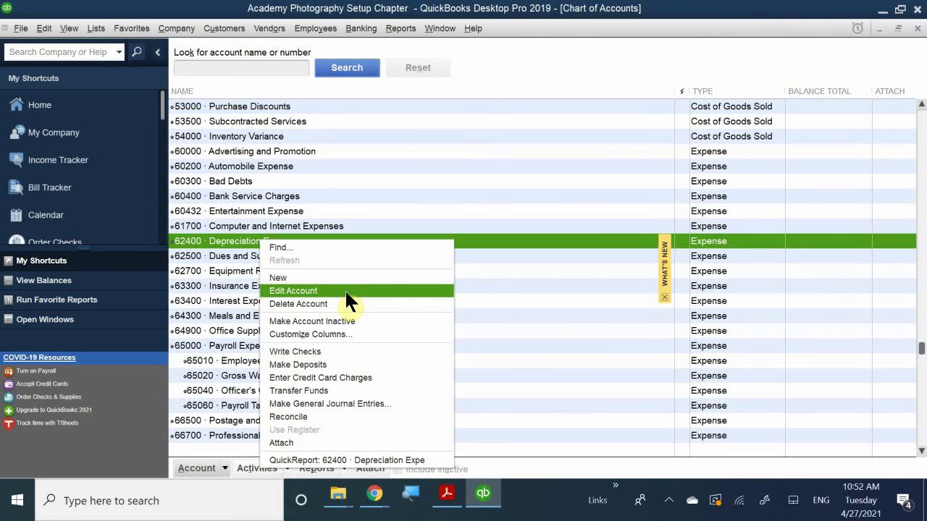
right_click(221, 255)
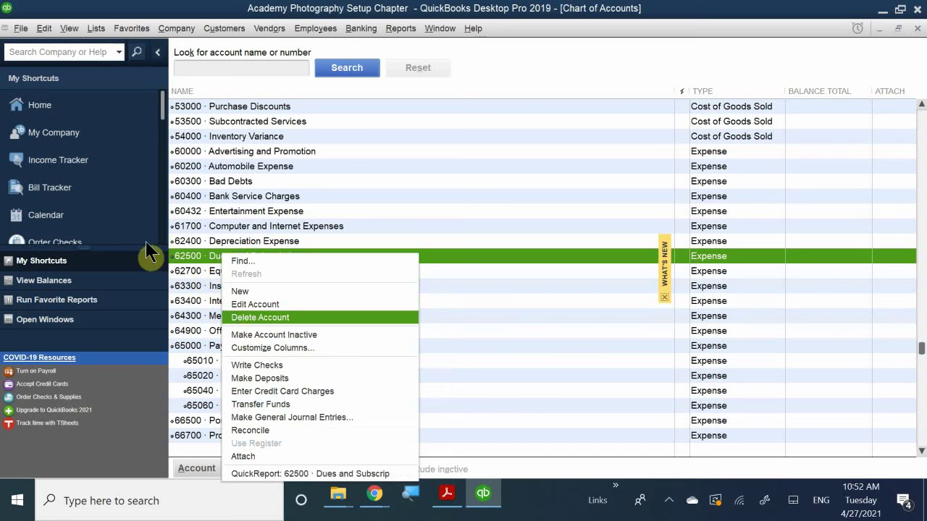
right_click(206, 270)
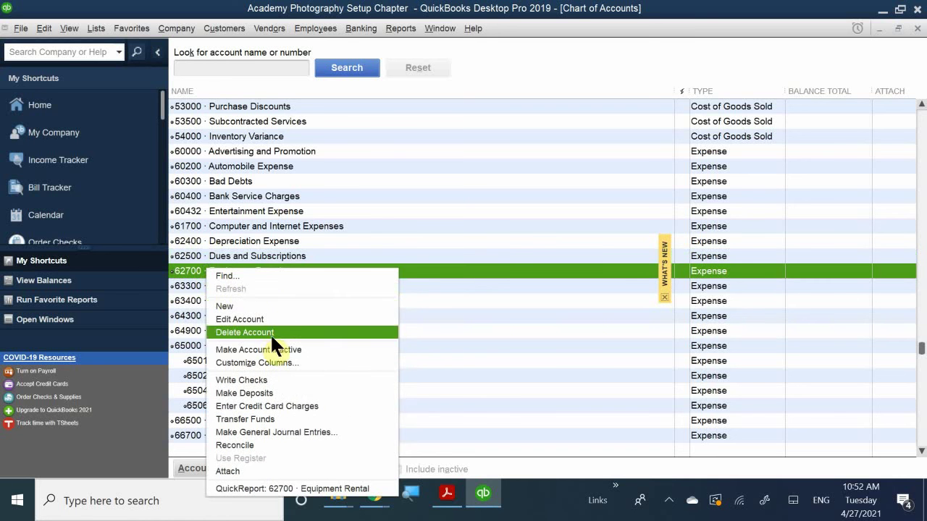
click(289, 319)
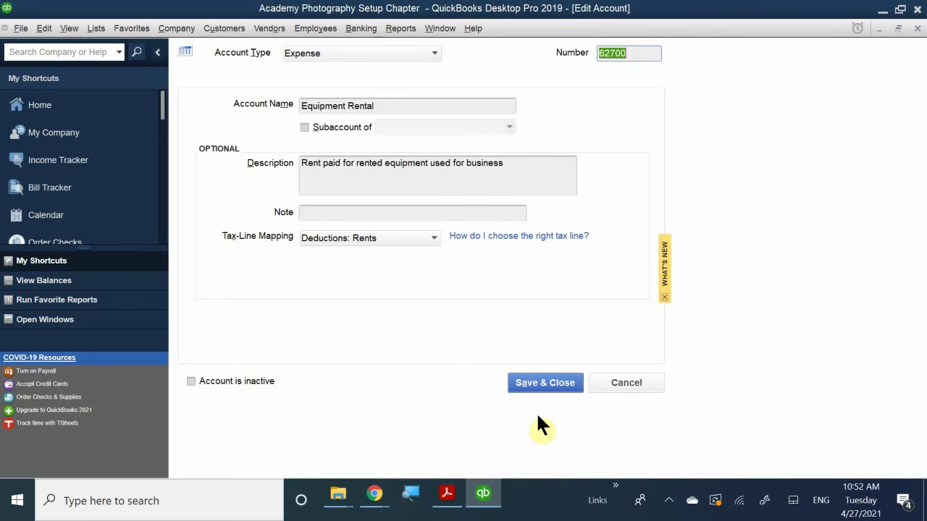
click(532, 380)
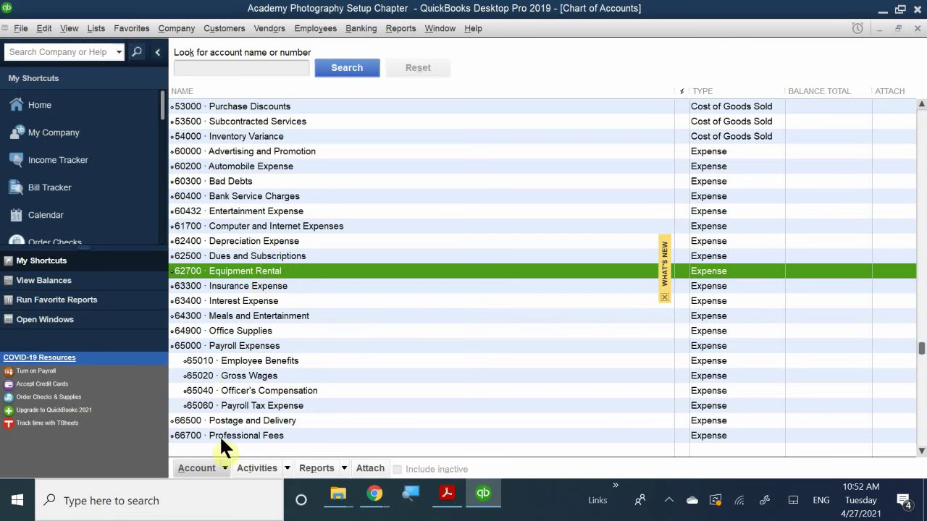
click(224, 468)
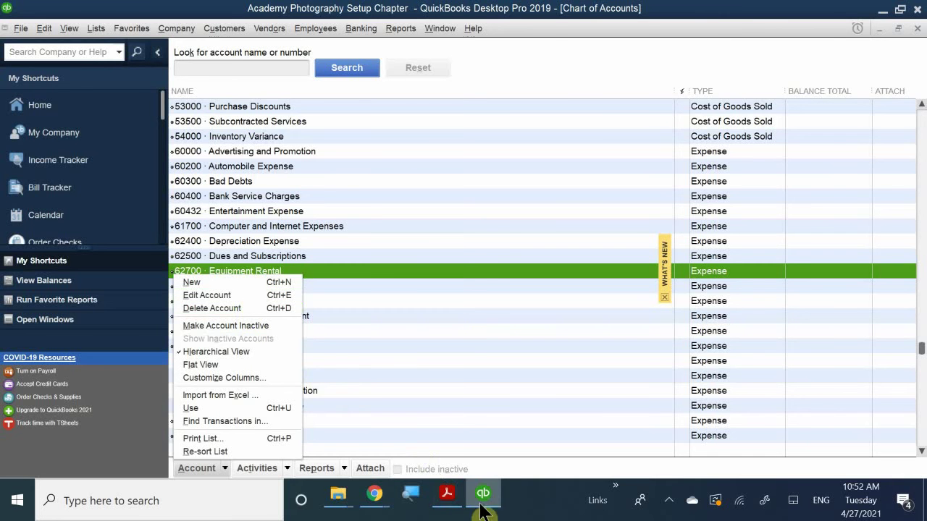
Step: Switch to the PDF guide and skim from including inactive accounts through the merging accounts practice
click(446, 496)
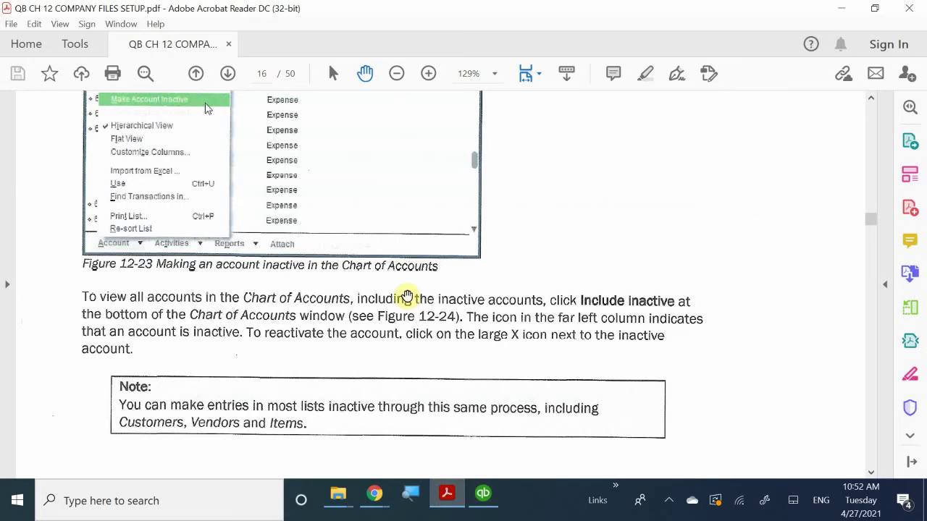
scroll(408, 297, down, 10)
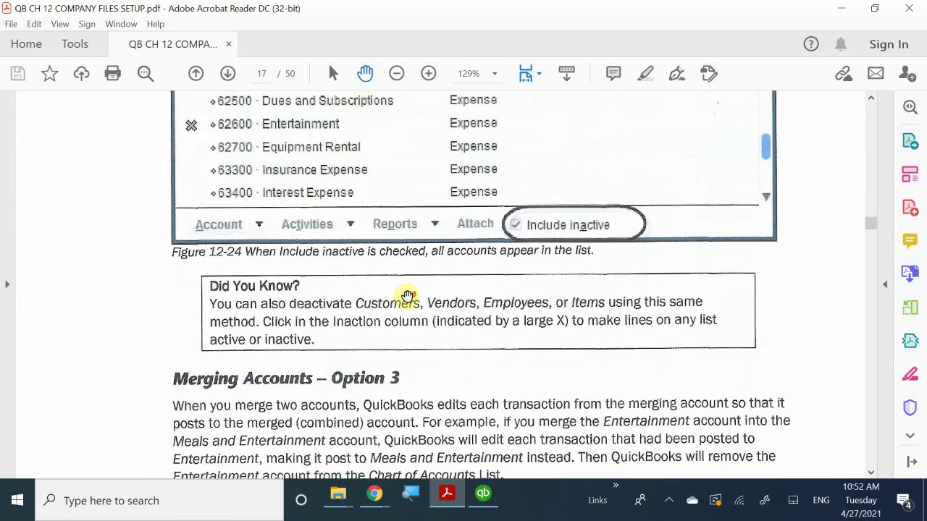
scroll(408, 297, down, 10)
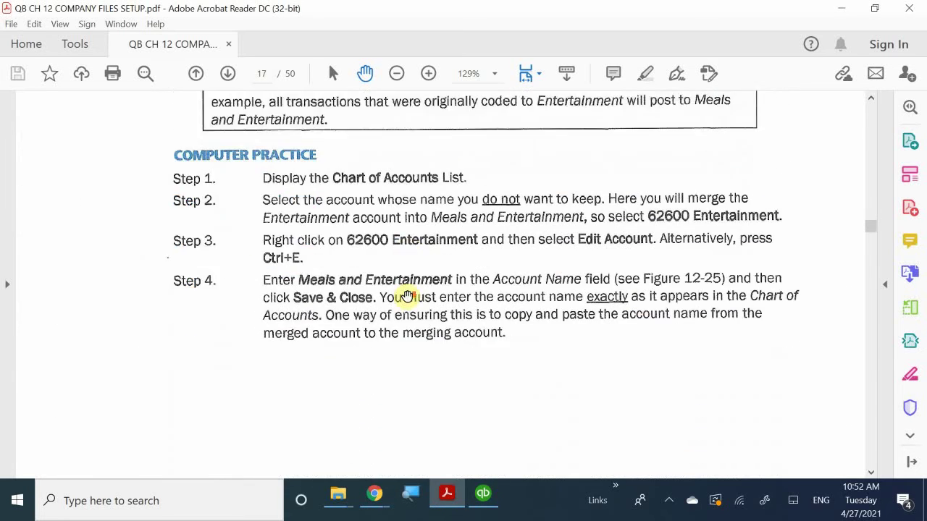
scroll(408, 297, down, 10)
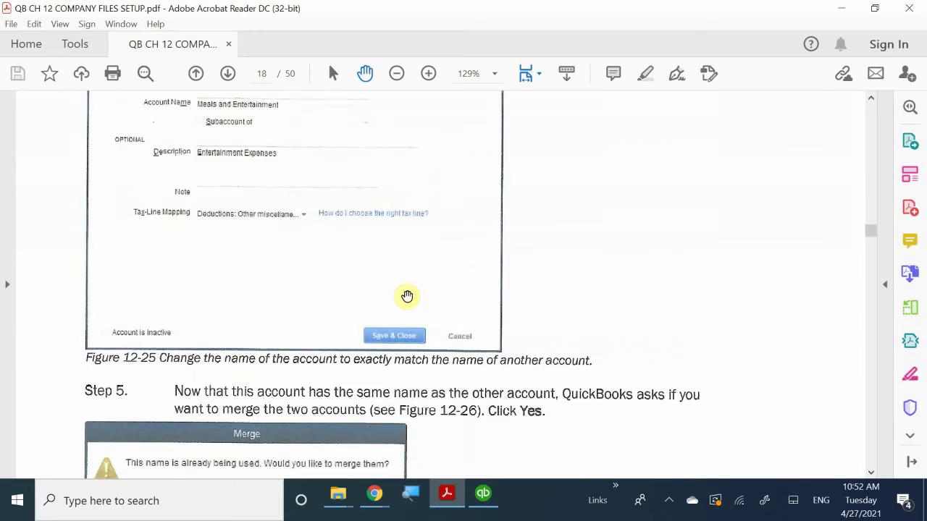
scroll(407, 297, down, 10)
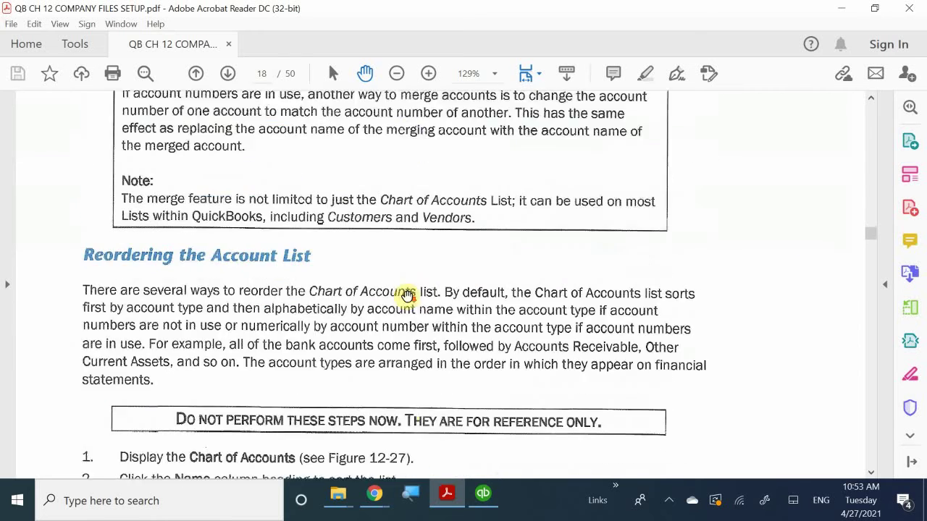
Step: Read the guide's section on reordering the account list, continuing through the practice for turning off account numbers
scroll(408, 295, down, 4)
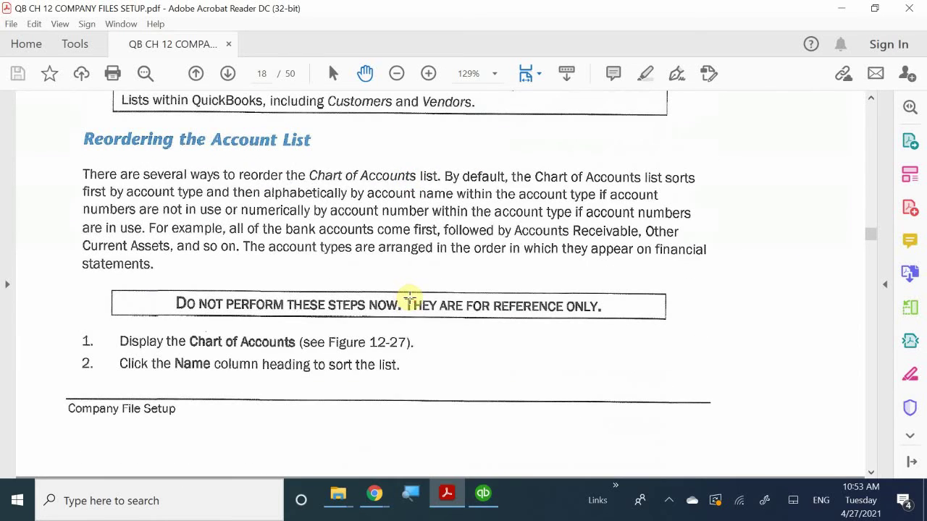
scroll(408, 296, up, 2)
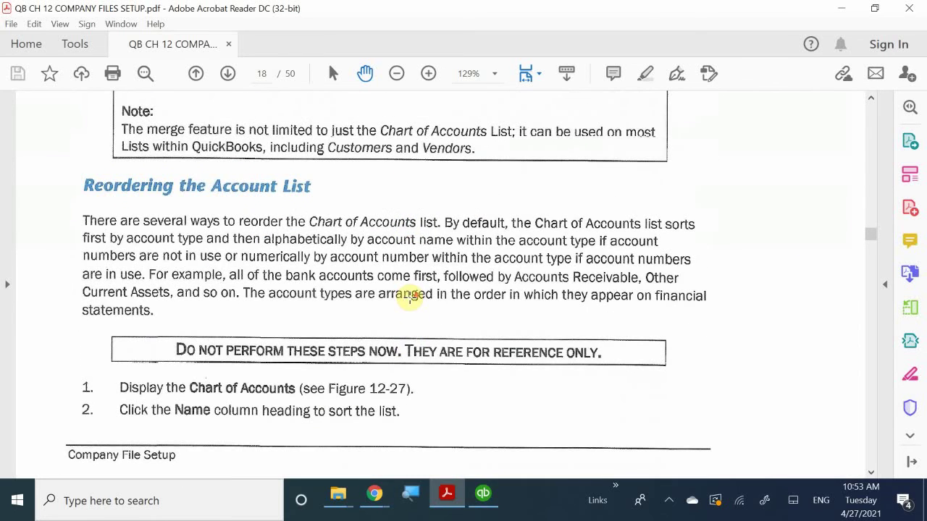
scroll(410, 297, down, 10)
scroll(421, 305, down, 6)
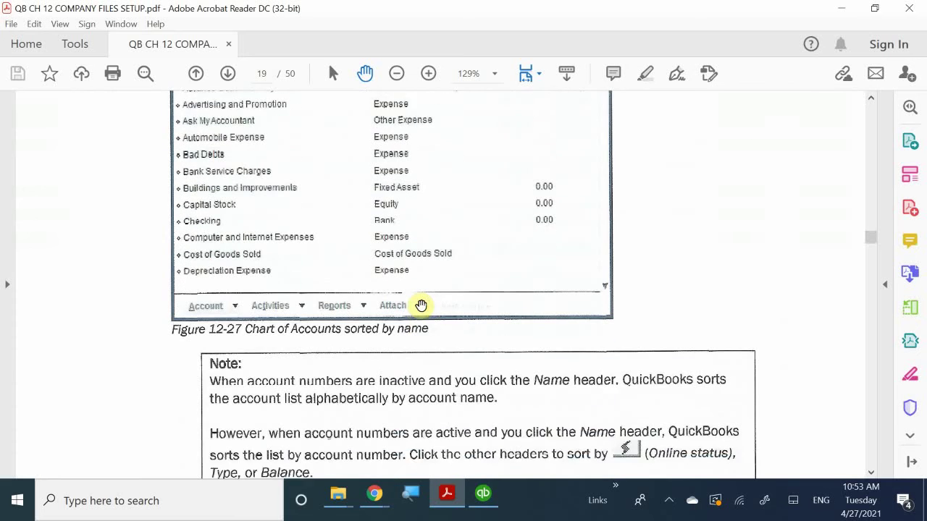
scroll(421, 305, down, 4)
scroll(421, 305, down, 20)
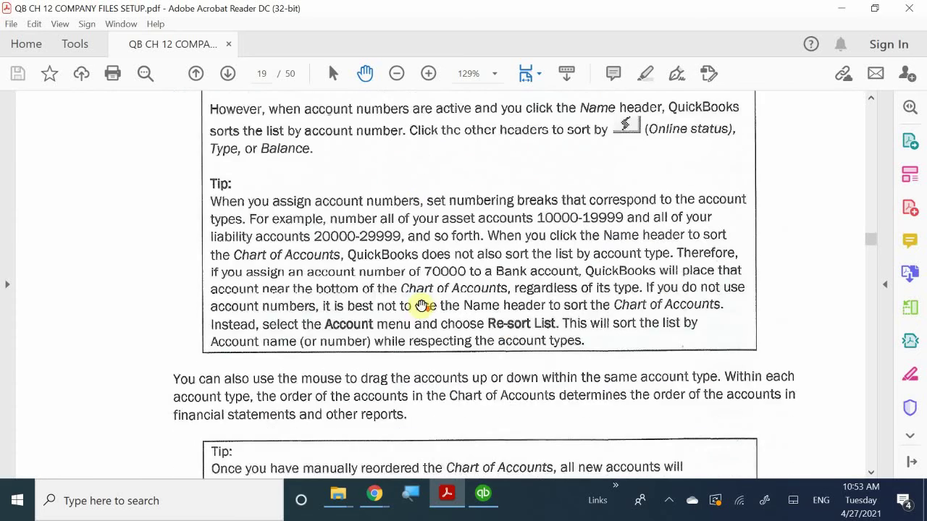
scroll(423, 305, down, 20)
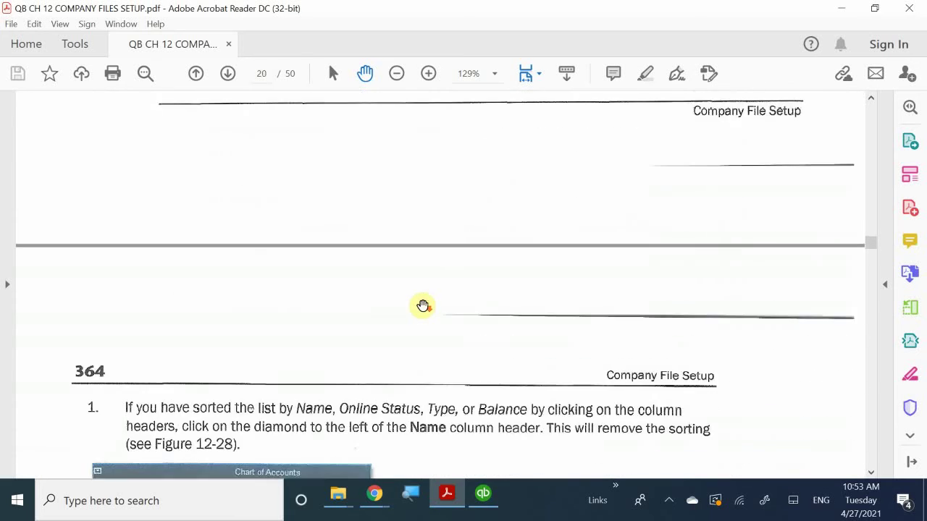
scroll(423, 305, down, 17)
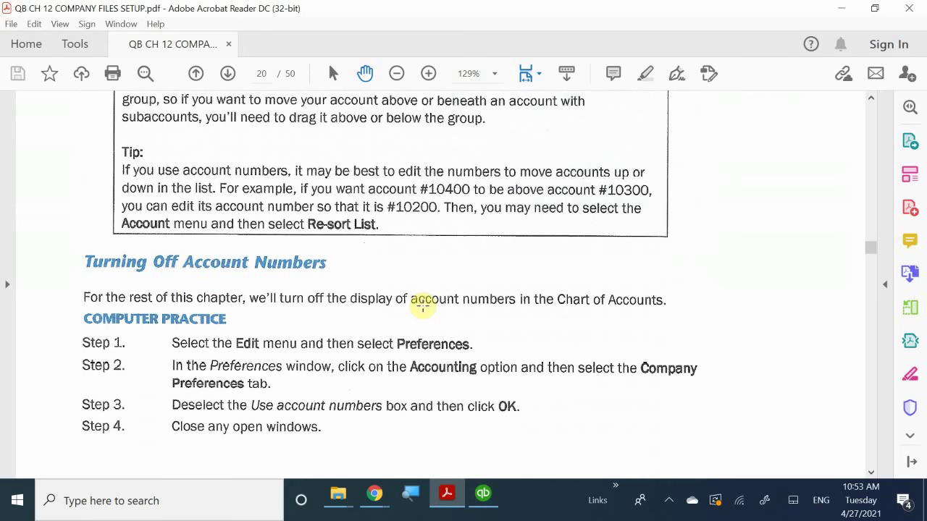
Step: Skim the guide's Setting Up Other Lists pages up to the start of Setting Up Opening Balances – Step 4
scroll(423, 304, down, 20)
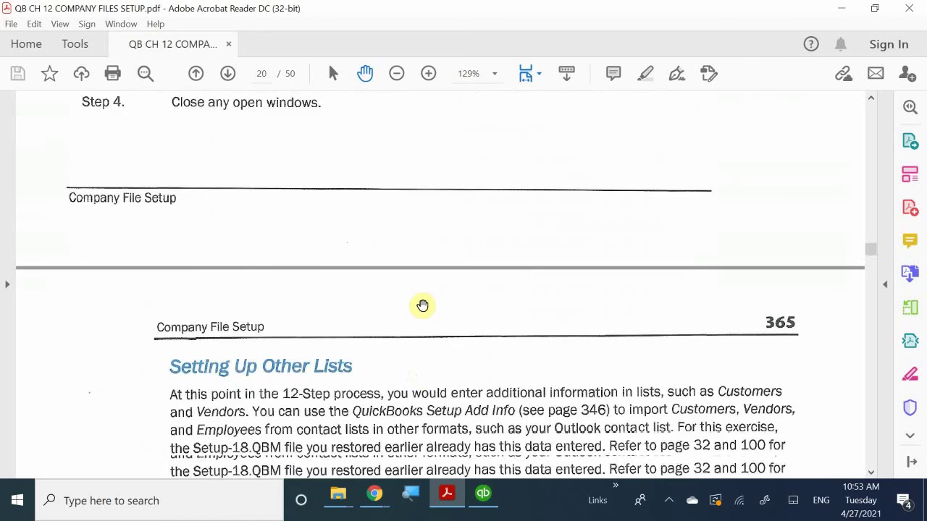
scroll(423, 305, down, 20)
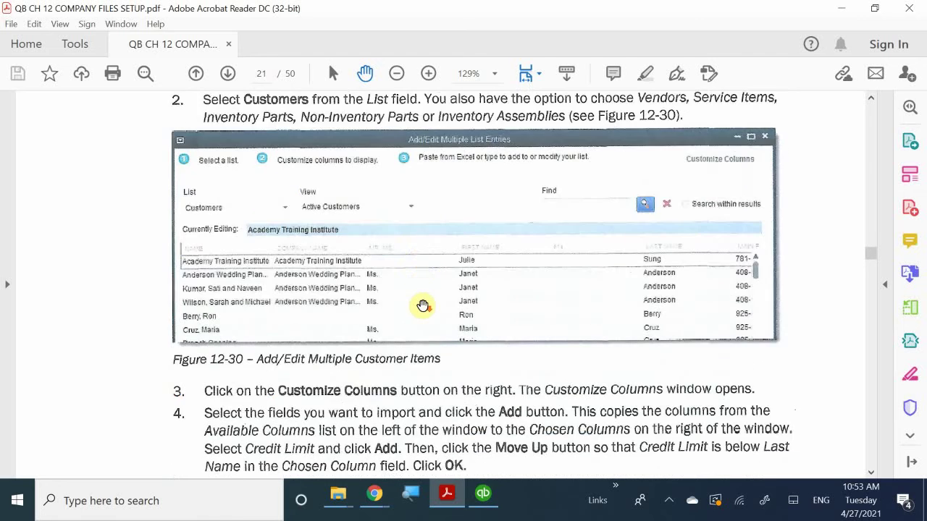
scroll(423, 305, down, 20)
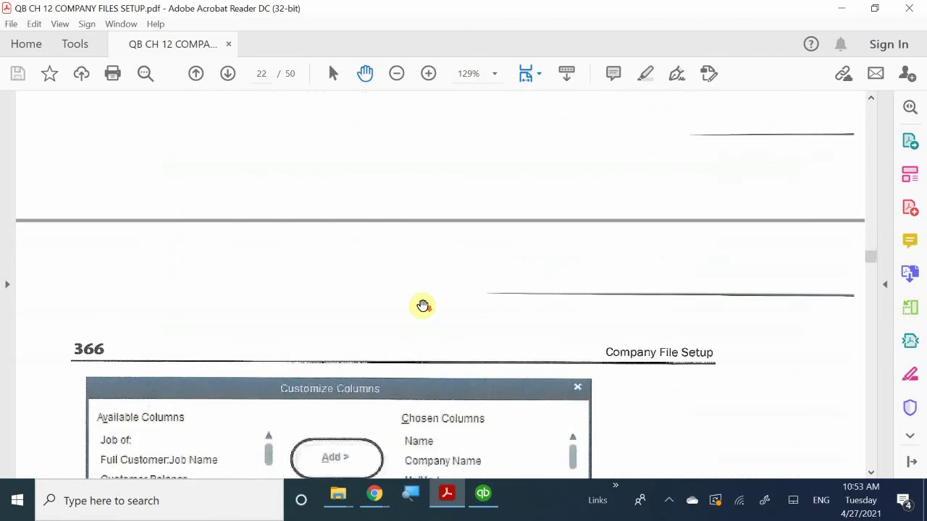
scroll(422, 305, down, 5)
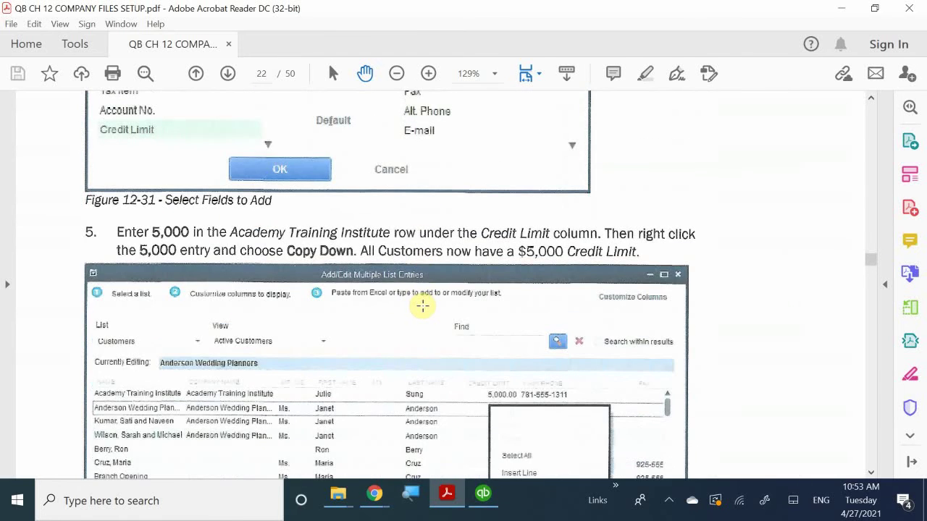
scroll(423, 307, up, 6)
scroll(423, 305, down, 20)
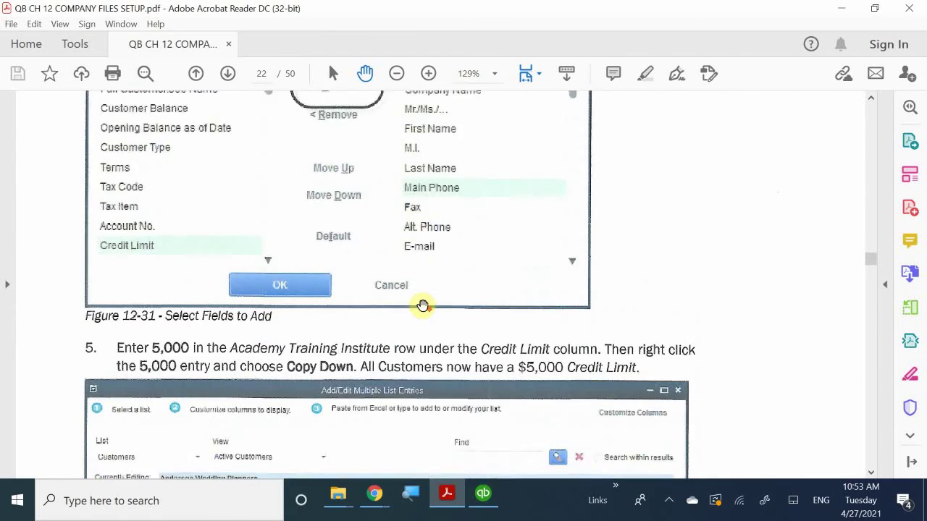
scroll(423, 305, down, 11)
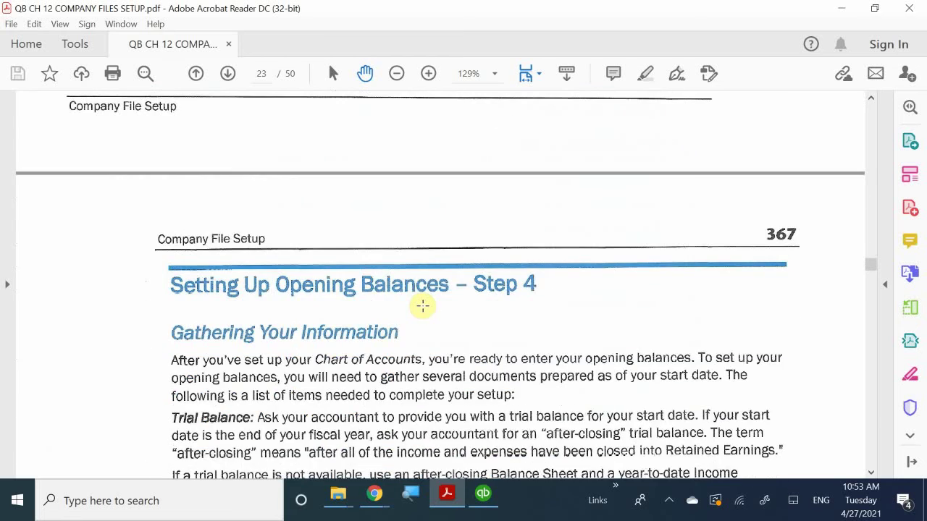
Step: Return through the guide to the Merging Accounts – Option 3 section and its practice steps
scroll(423, 305, up, 20)
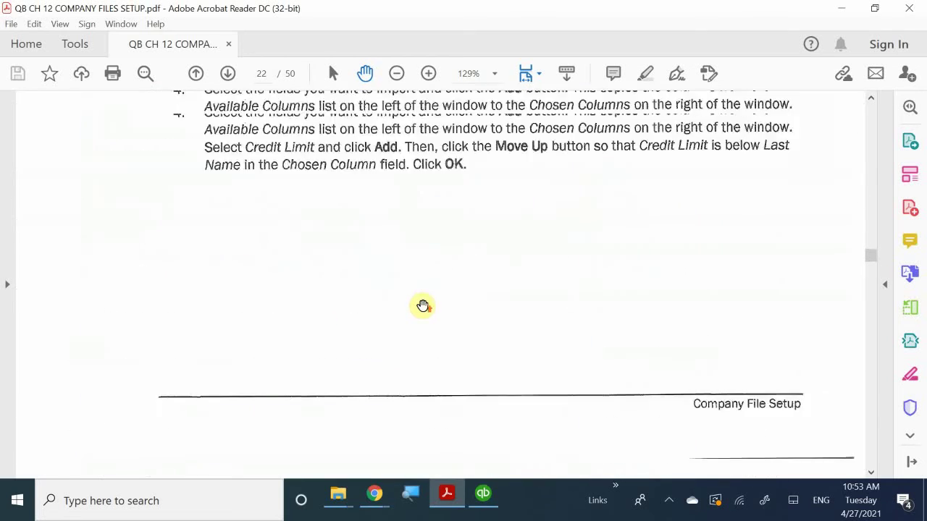
scroll(423, 305, up, 20)
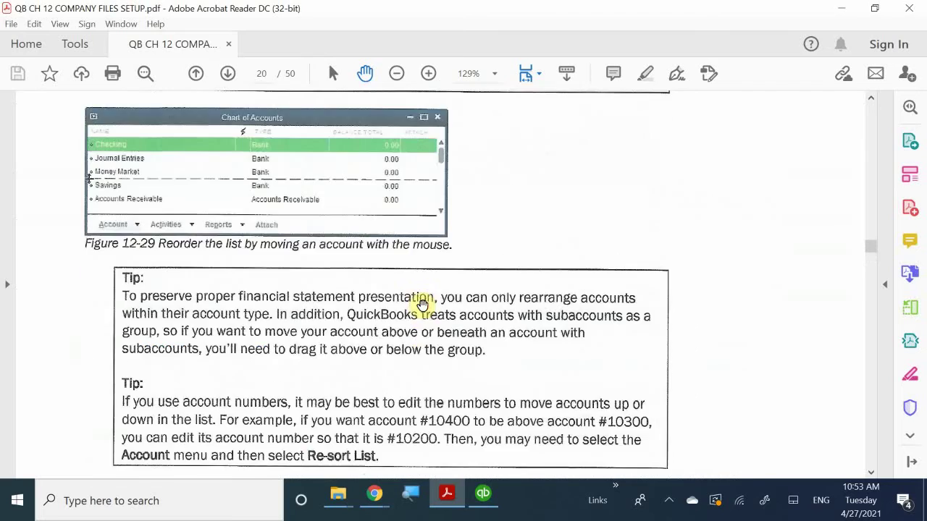
scroll(423, 305, up, 20)
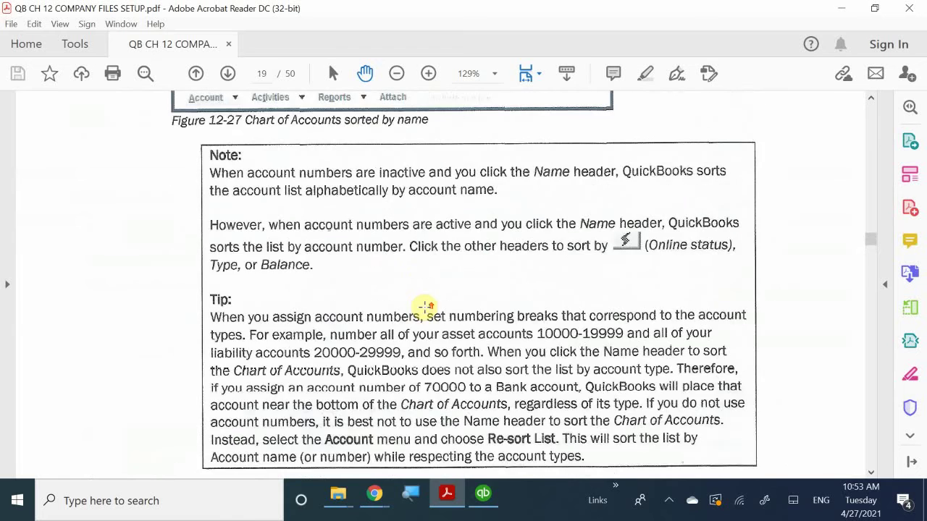
scroll(425, 307, up, 20)
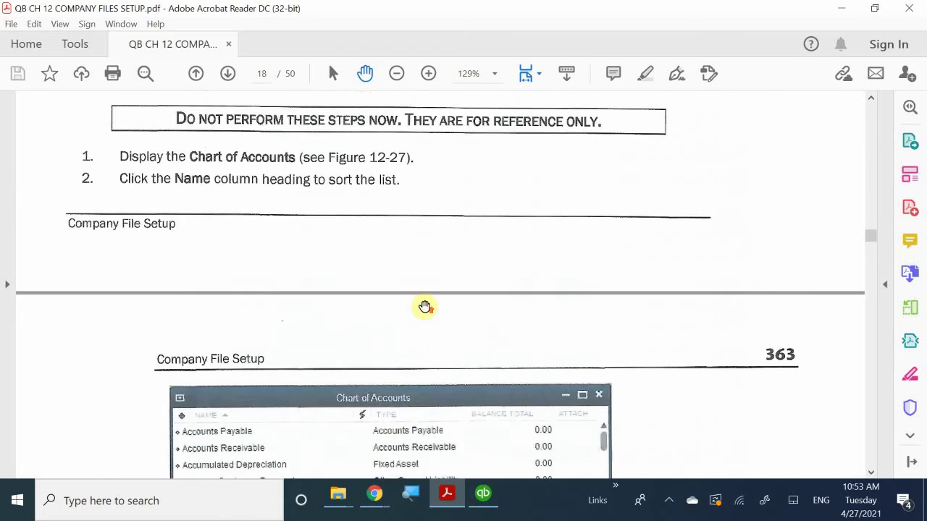
scroll(428, 308, up, 20)
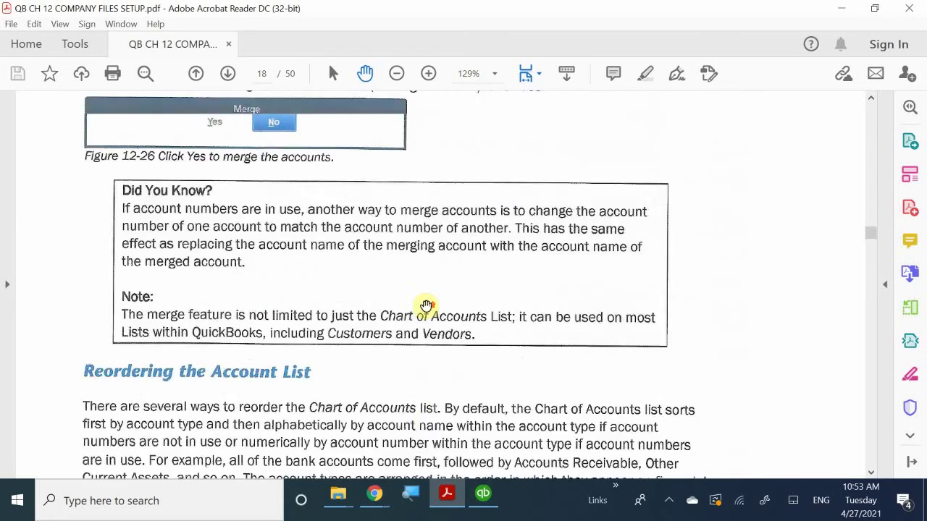
scroll(428, 305, up, 20)
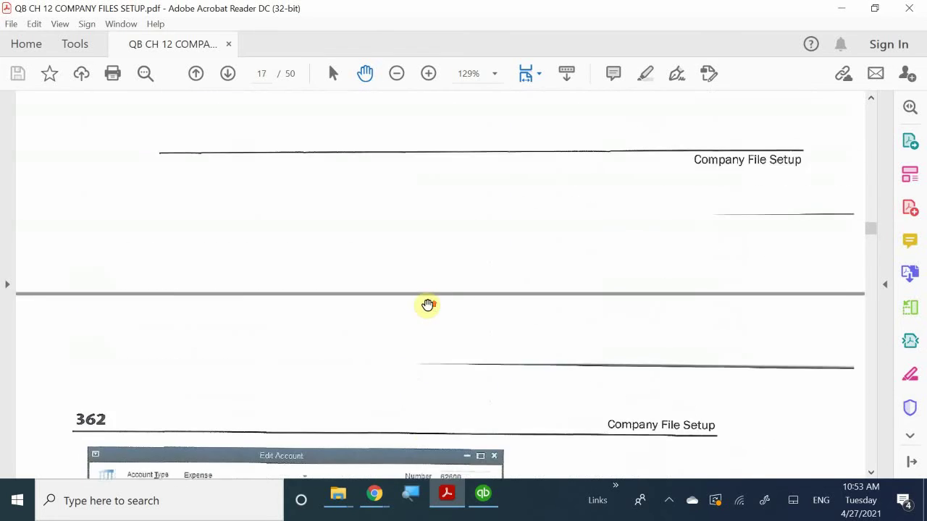
scroll(431, 306, up, 5)
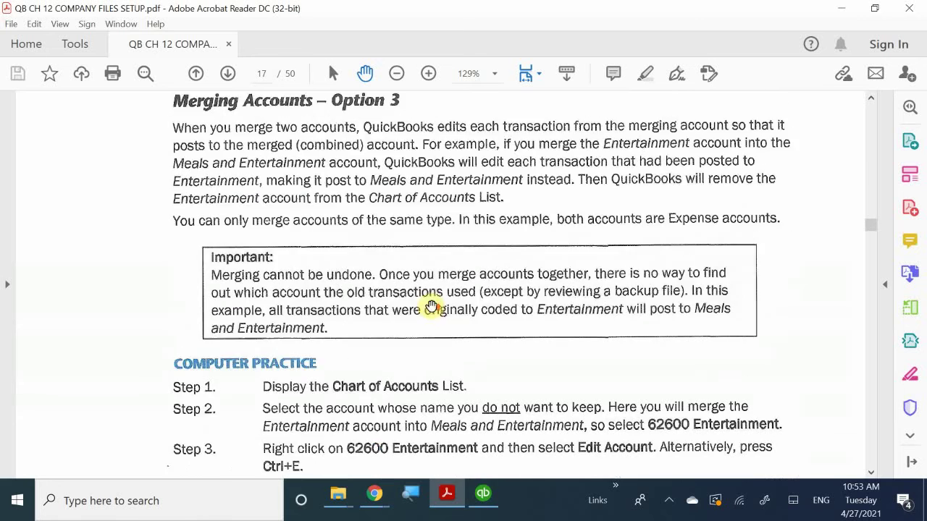
Step: Go back through the guide's pages on inactive accounts and removing accounts to the practice for adding a subaccount
scroll(431, 307, up, 20)
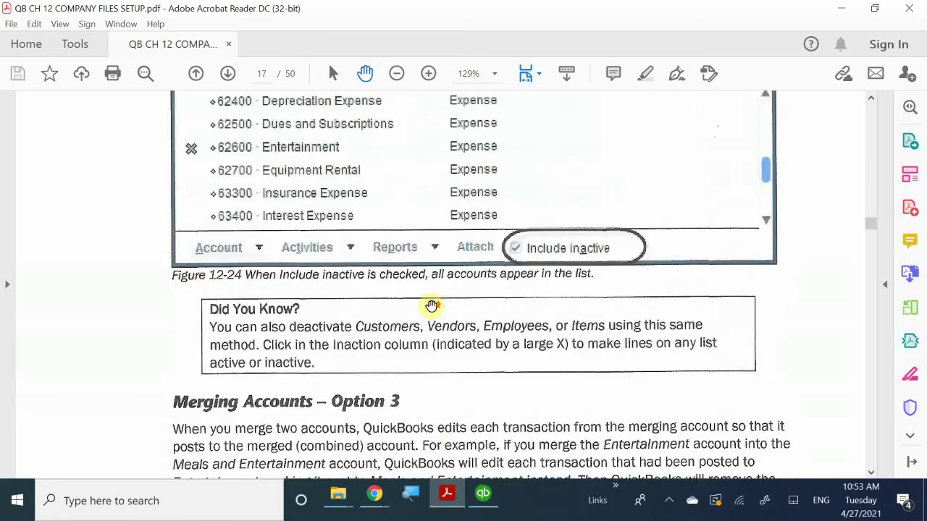
scroll(430, 305, up, 12)
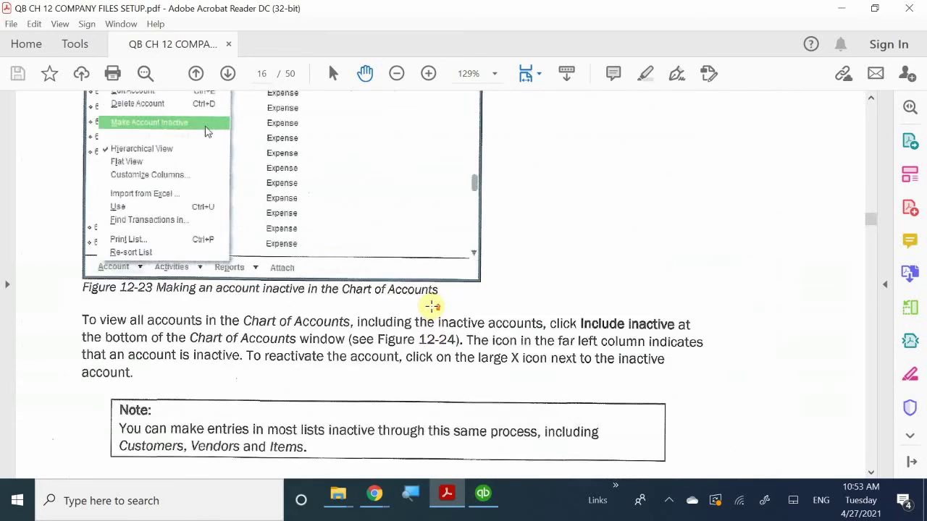
scroll(431, 306, up, 7)
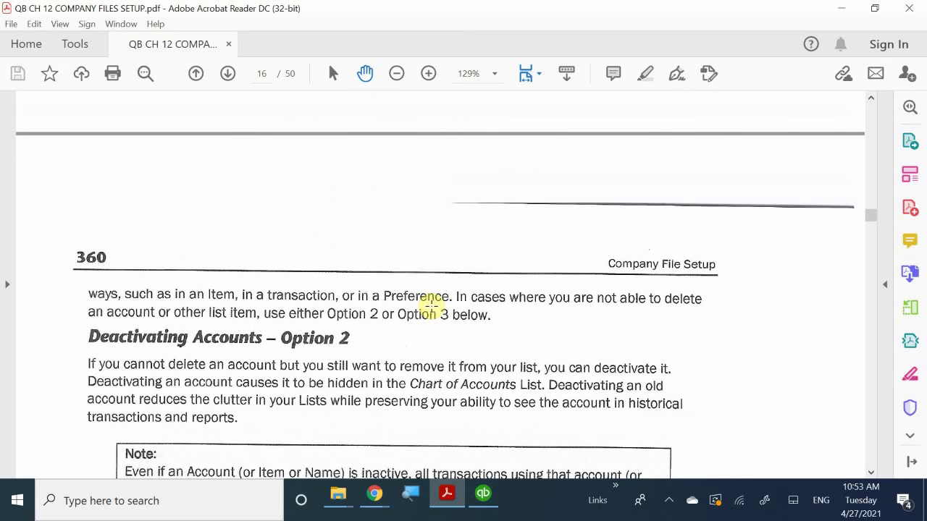
scroll(431, 306, up, 15)
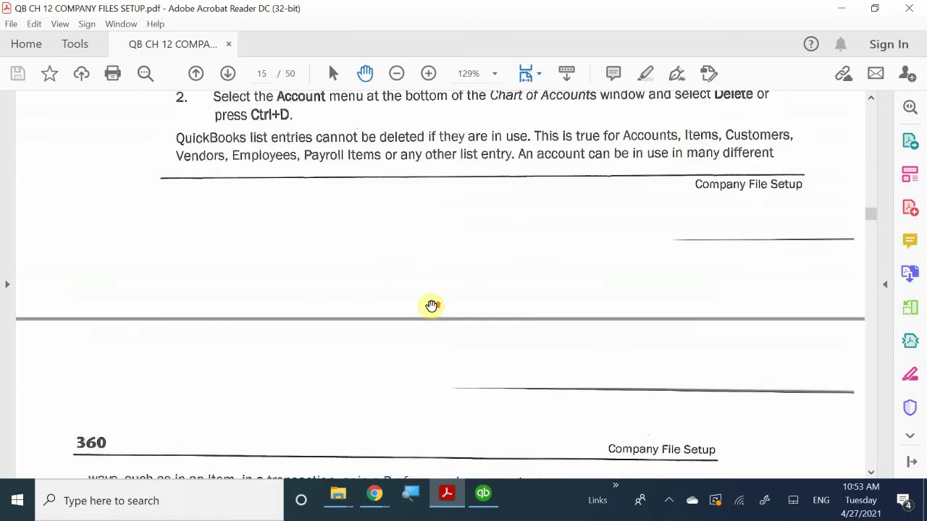
scroll(431, 306, up, 4)
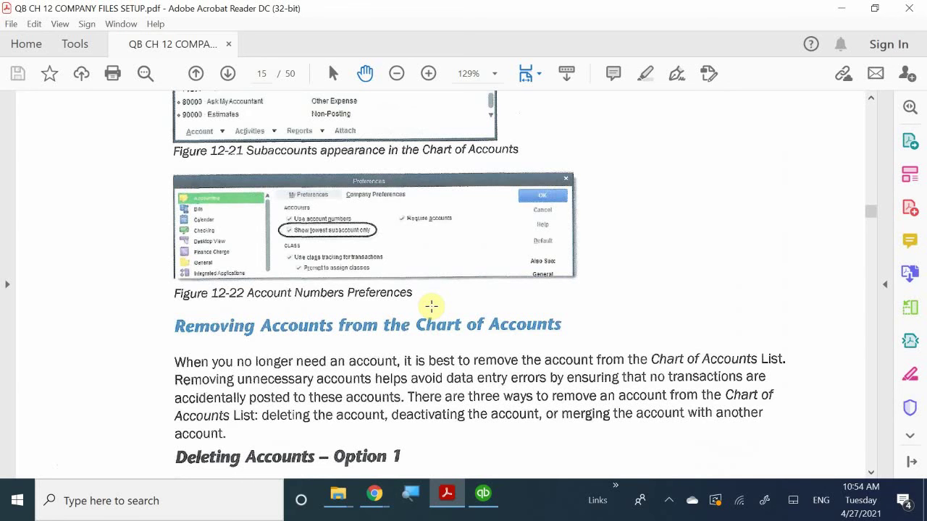
scroll(432, 307, up, 9)
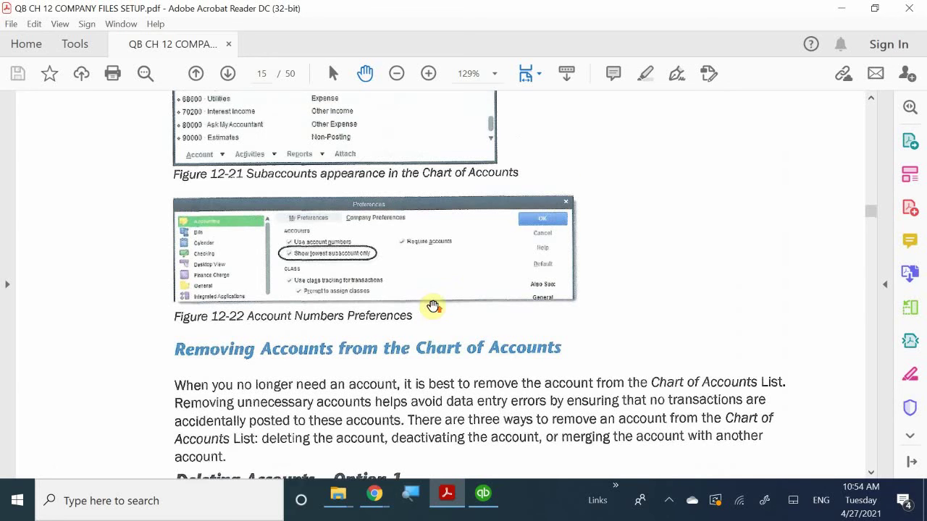
scroll(432, 307, up, 8)
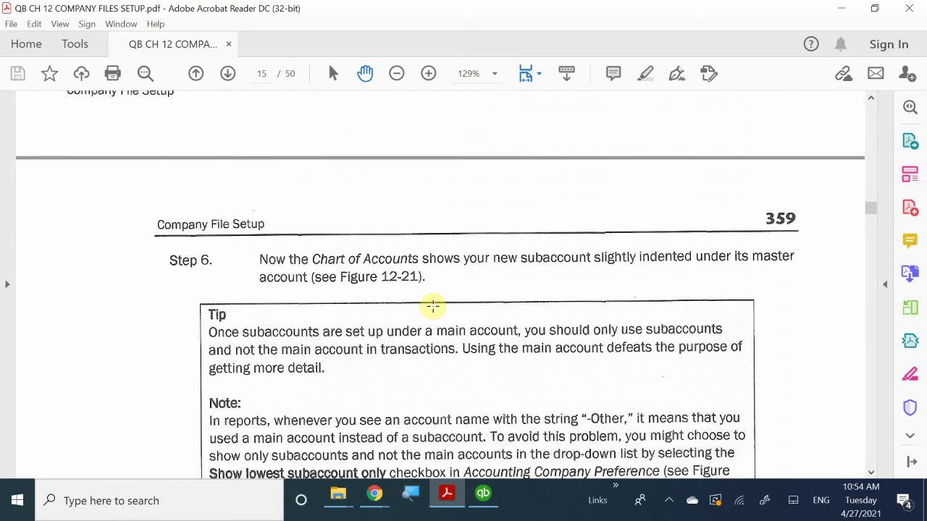
scroll(432, 308, up, 15)
scroll(432, 306, up, 8)
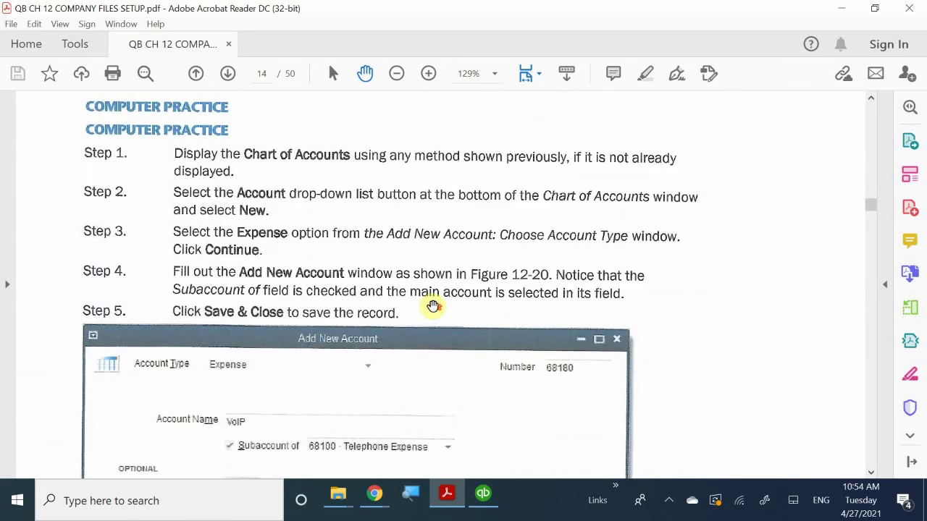
Step: Review the guide's subaccount example and its section on removing accounts, including Deleting Accounts – Option 1
scroll(432, 305, down, 20)
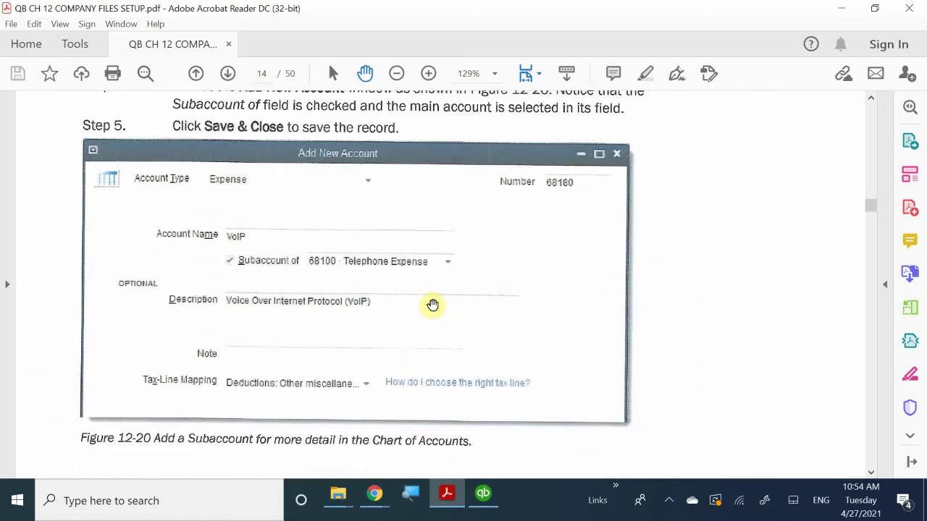
scroll(432, 305, down, 12)
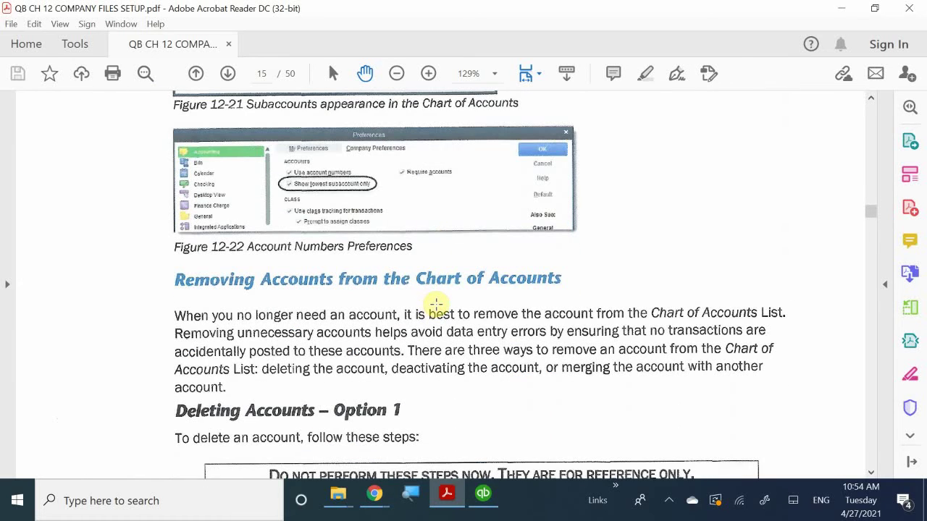
scroll(436, 304, down, 2)
scroll(436, 304, up, 1)
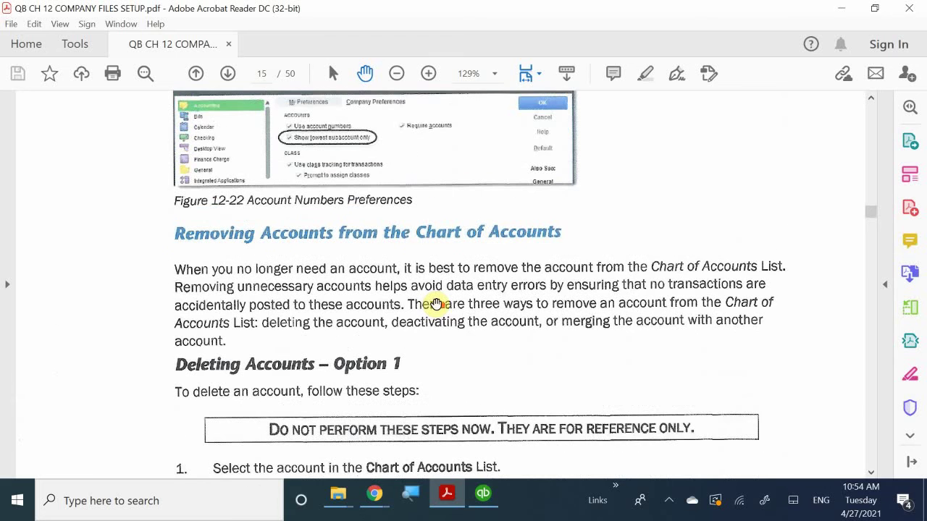
scroll(434, 304, down, 2)
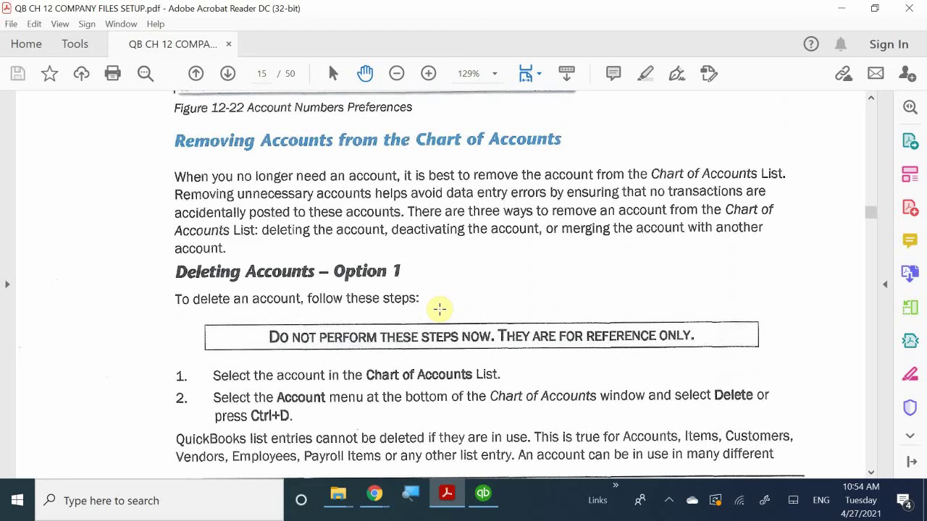
scroll(439, 309, down, 3)
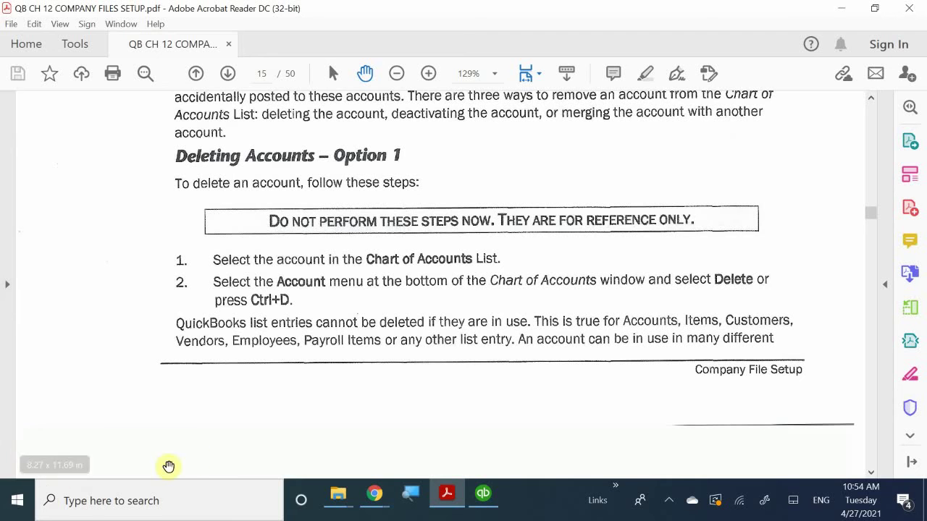
Step: Switch to QuickBooks and look through the expense accounts to the end of the Chart of Accounts
click(485, 500)
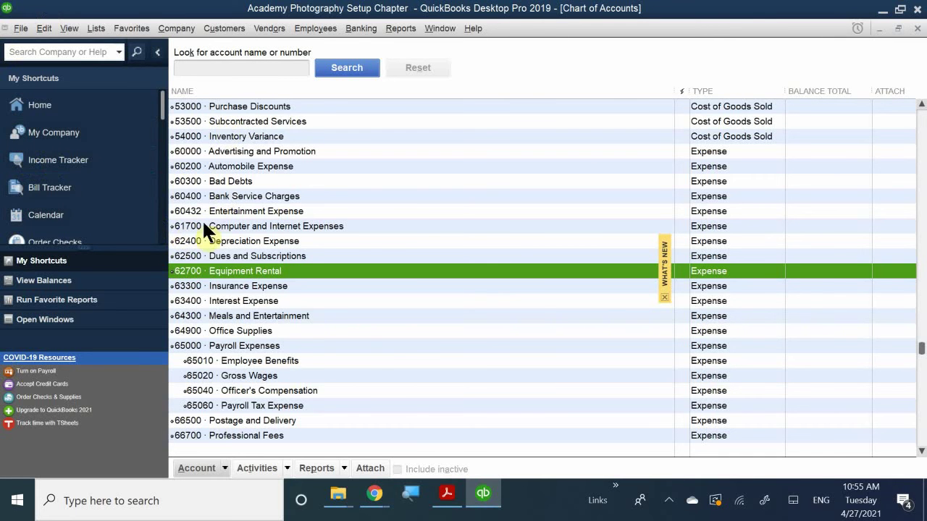
scroll(260, 276, down, 1)
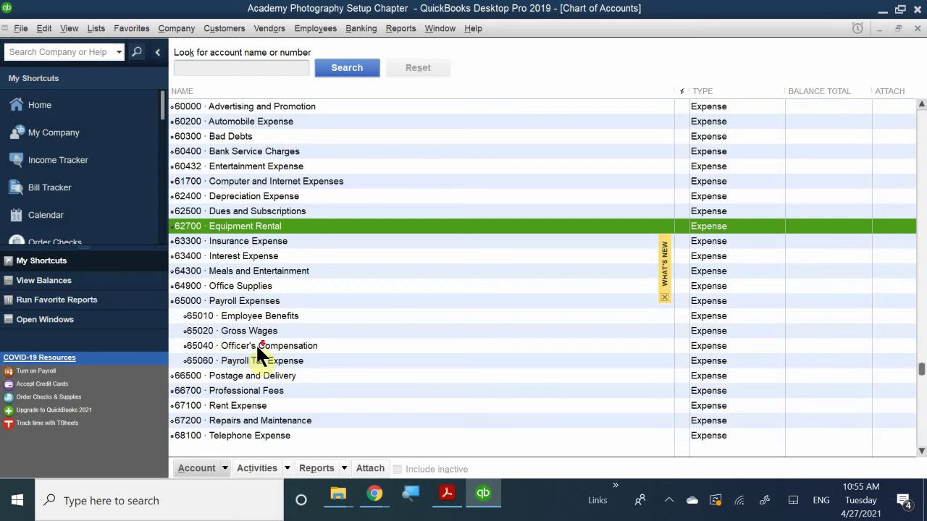
scroll(256, 343, down, 3)
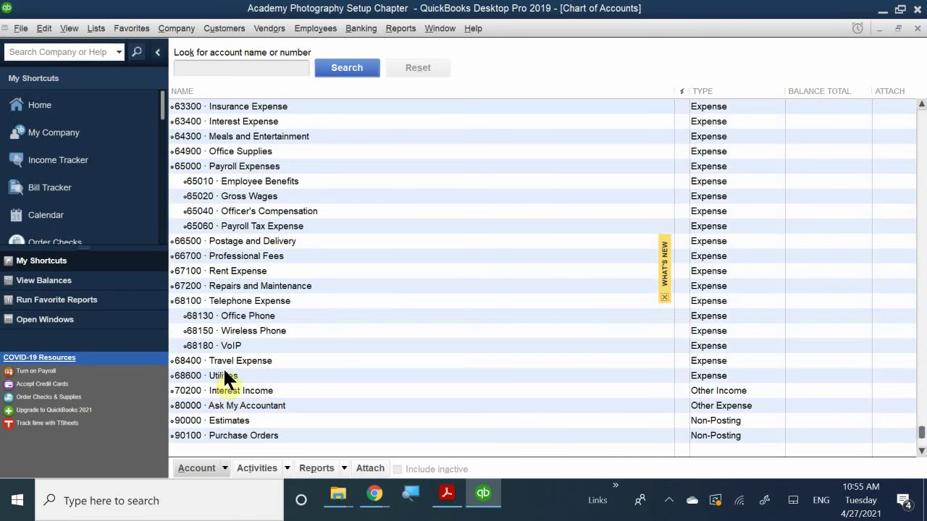
Step: Delete the 68180 VoIP subaccount of Telephone Expense and confirm the deletion
click(239, 346)
right_click(239, 347)
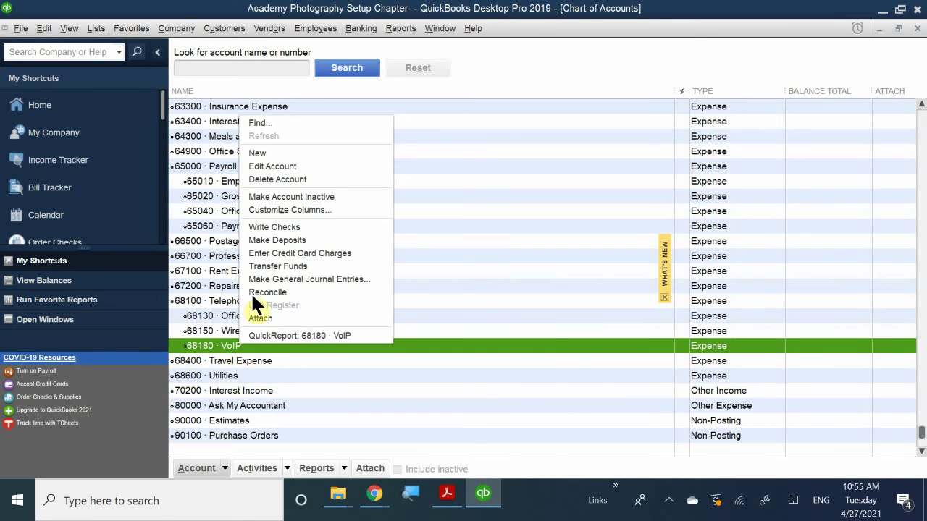
click(294, 180)
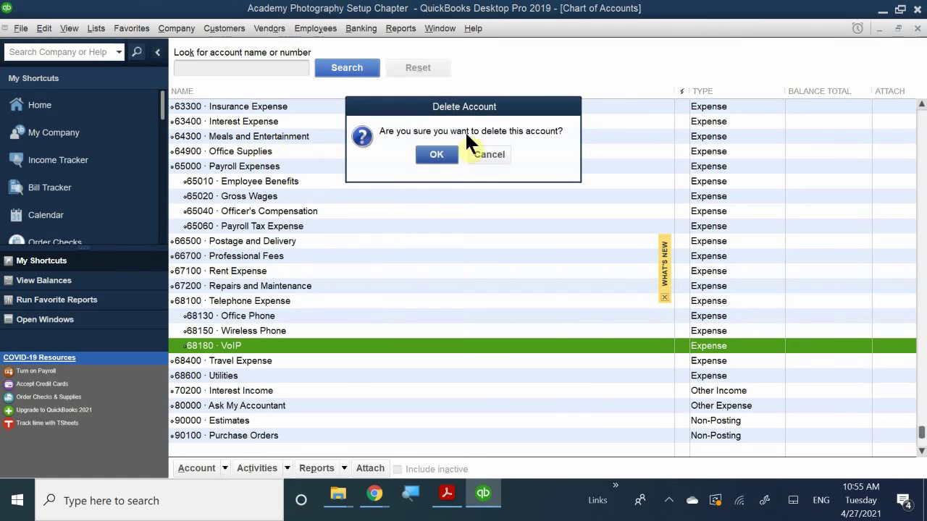
click(427, 154)
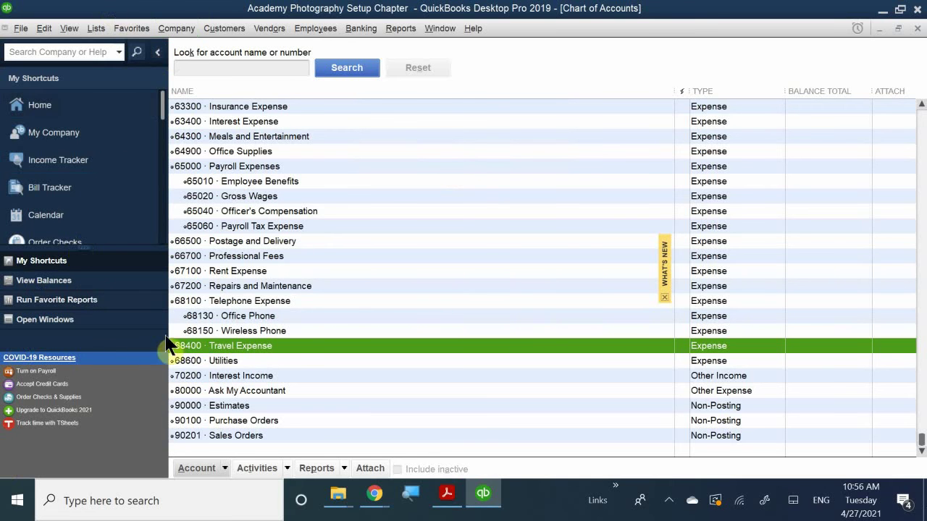
Step: Make the 68150 Wireless Phone subaccount inactive
click(232, 330)
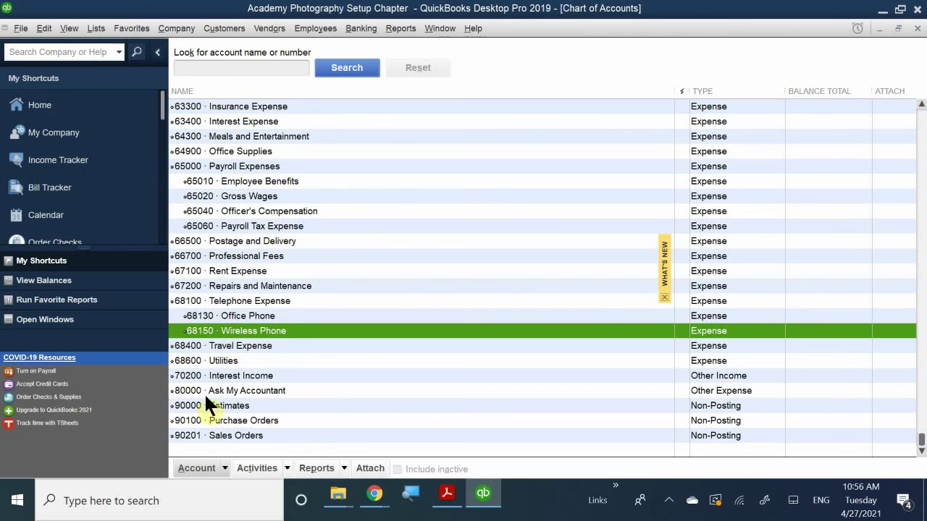
click(222, 468)
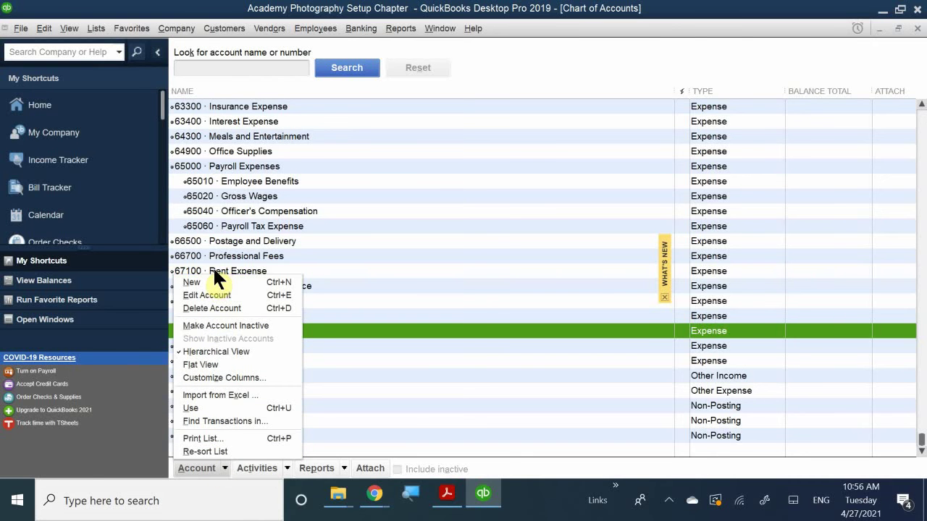
click(228, 327)
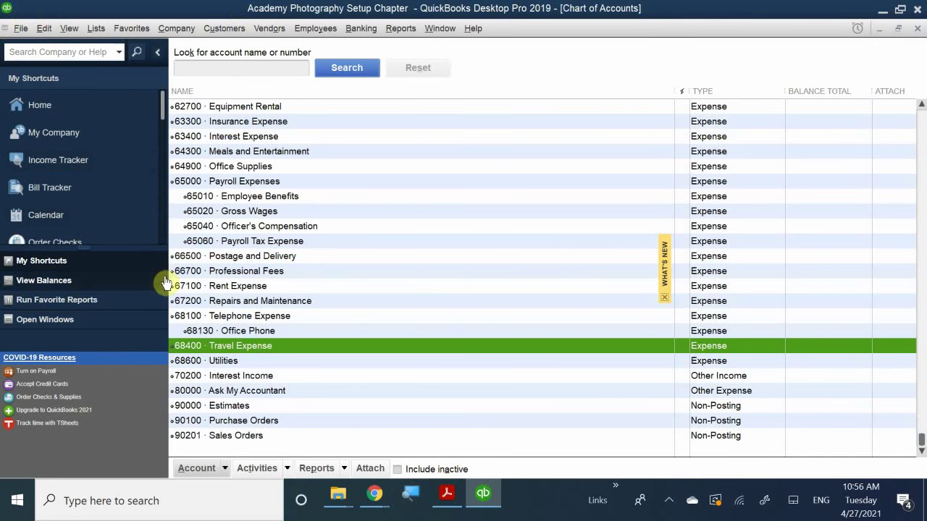
Step: Make the 62700 Equipment Rental expense account inactive
scroll(206, 275, up, 1)
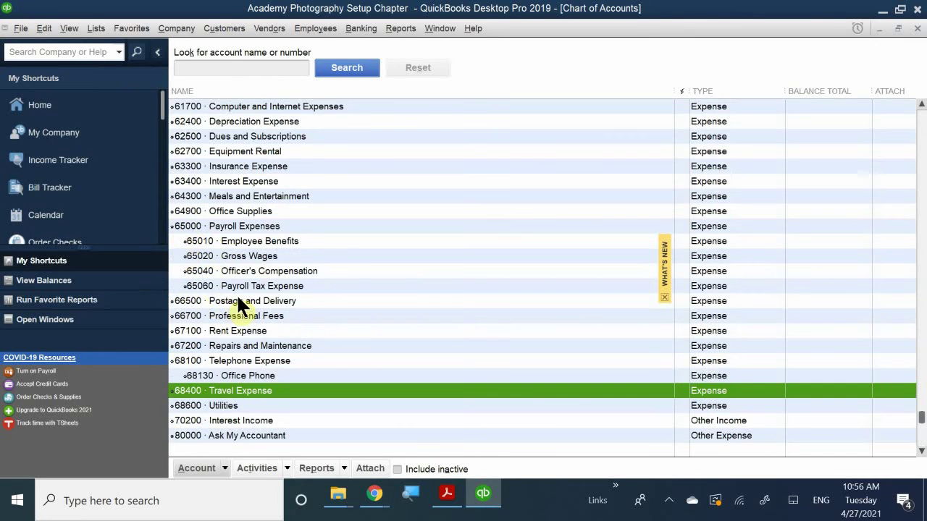
scroll(239, 299, up, 1)
scroll(239, 299, up, 2)
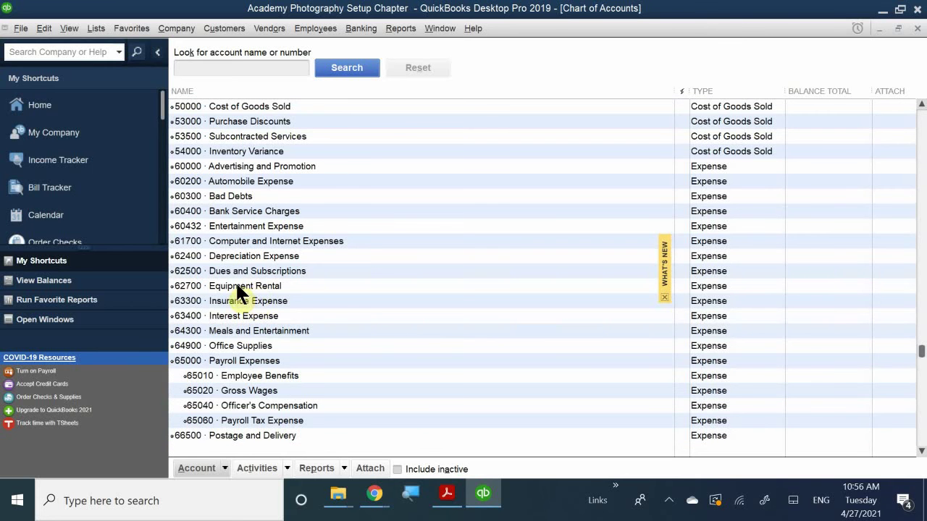
right_click(239, 288)
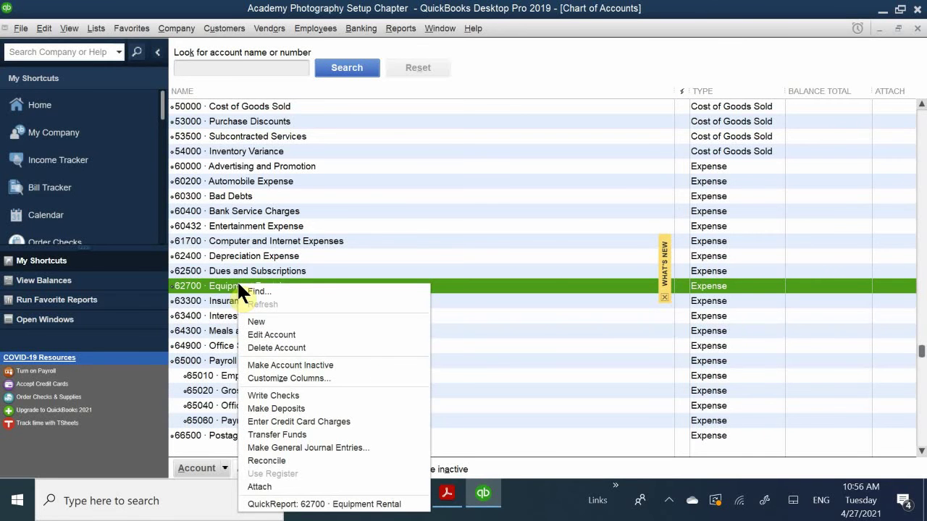
click(296, 365)
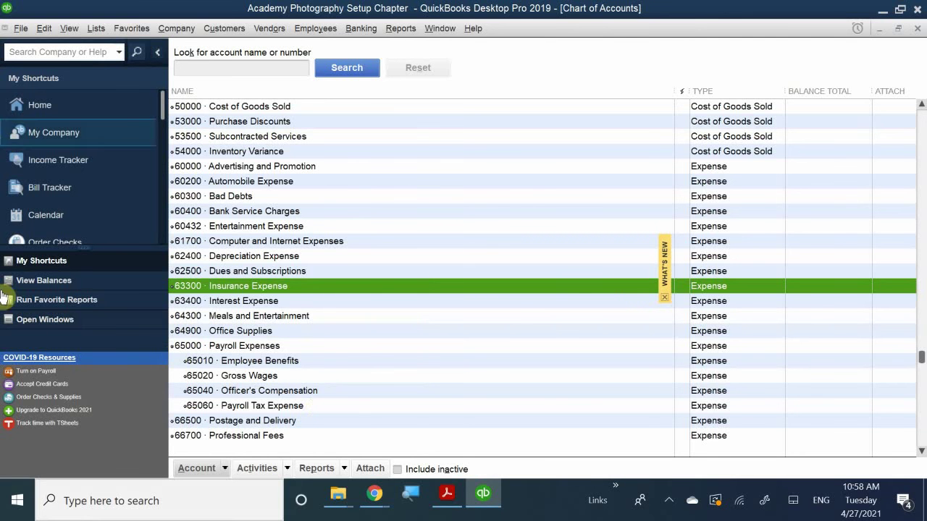
Step: Include inactive accounts in the Chart of Accounts and look through the expense accounts for those marked inactive
scroll(266, 294, up, 11)
scroll(268, 297, down, 13)
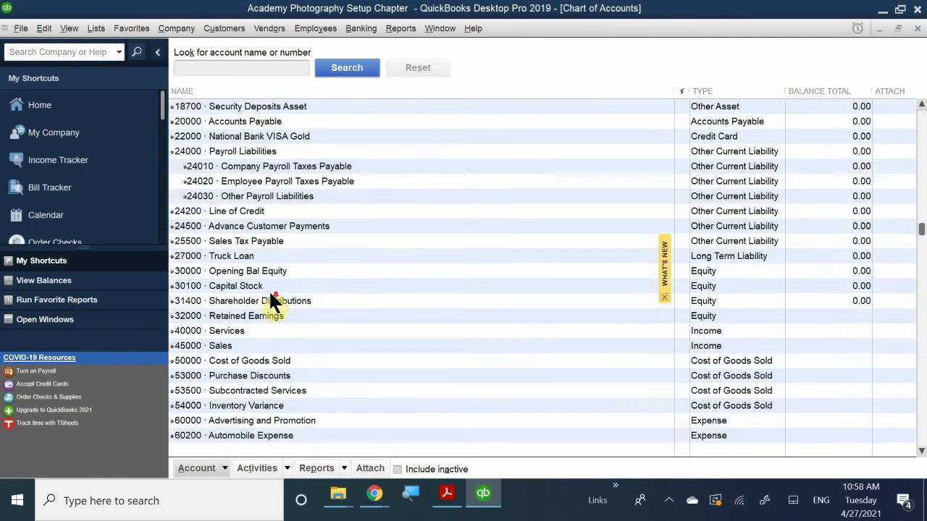
scroll(268, 303, down, 4)
scroll(268, 303, up, 6)
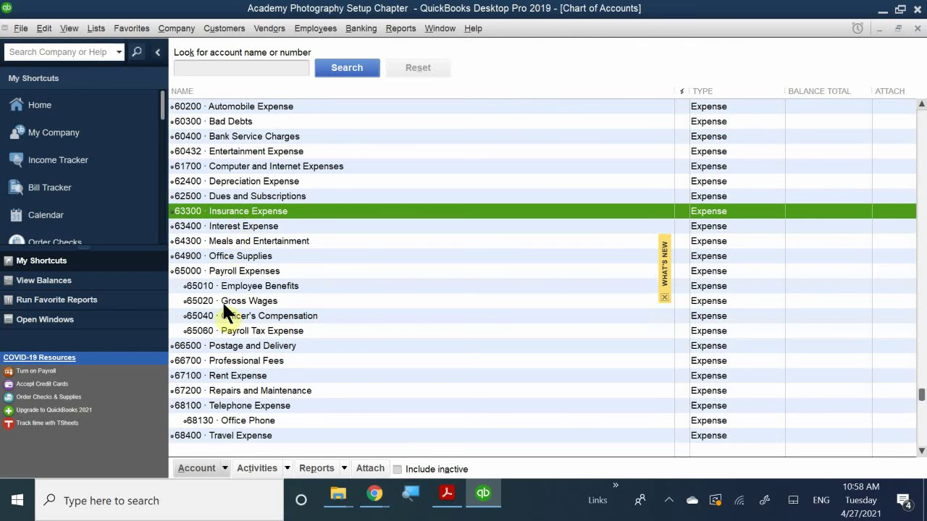
click(223, 467)
click(223, 467)
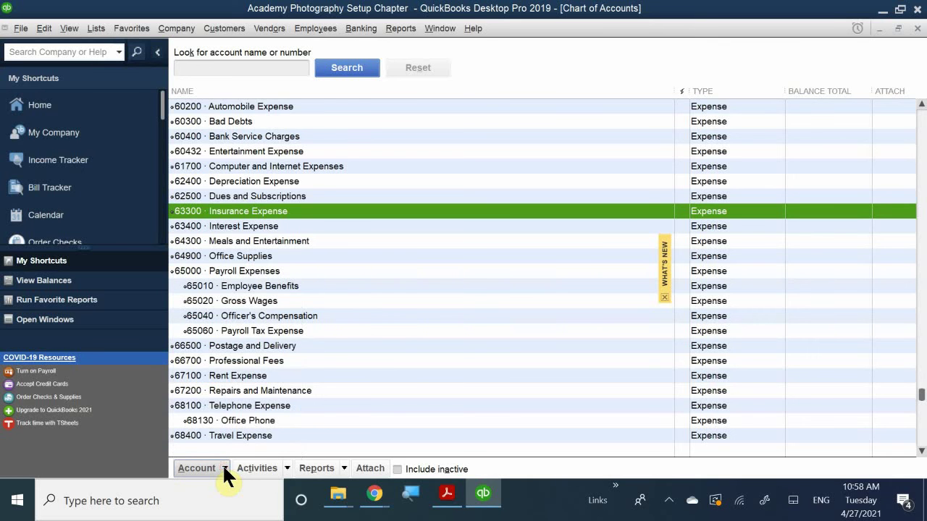
click(397, 470)
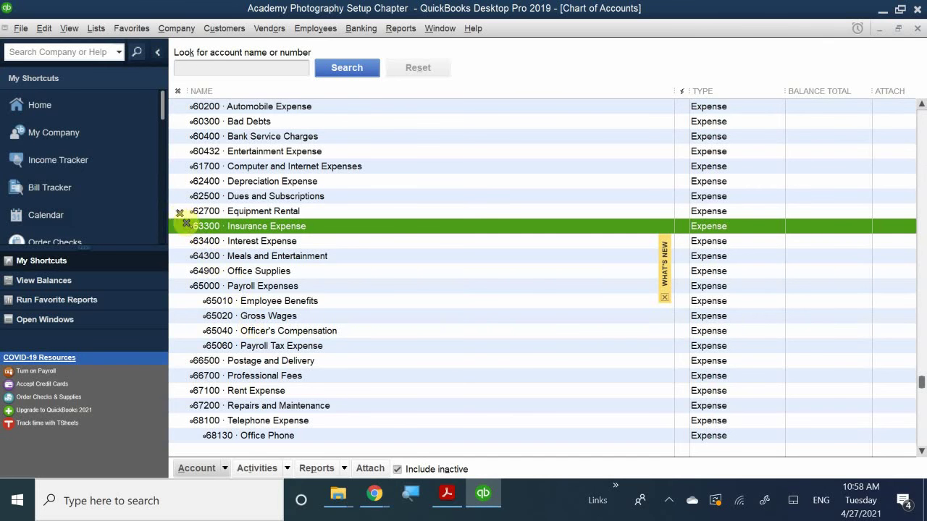
scroll(177, 221, down, 3)
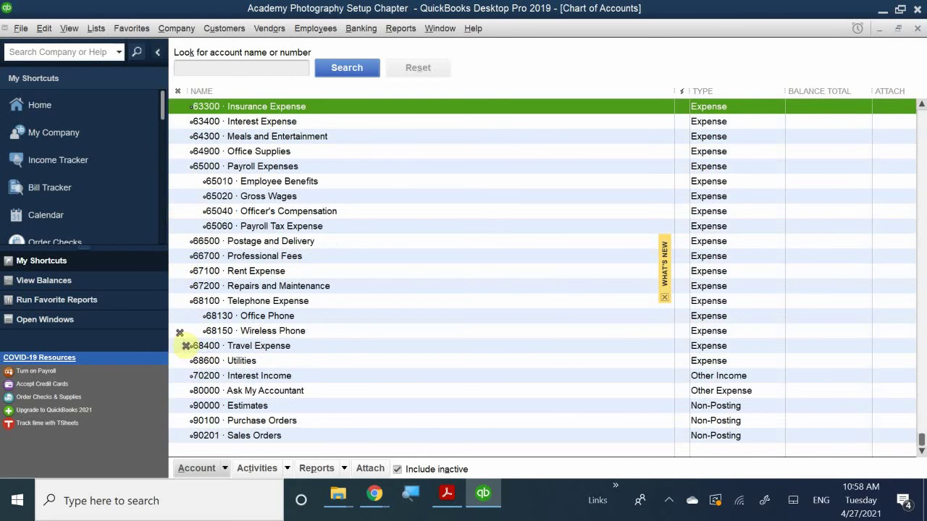
scroll(200, 194, up, 1)
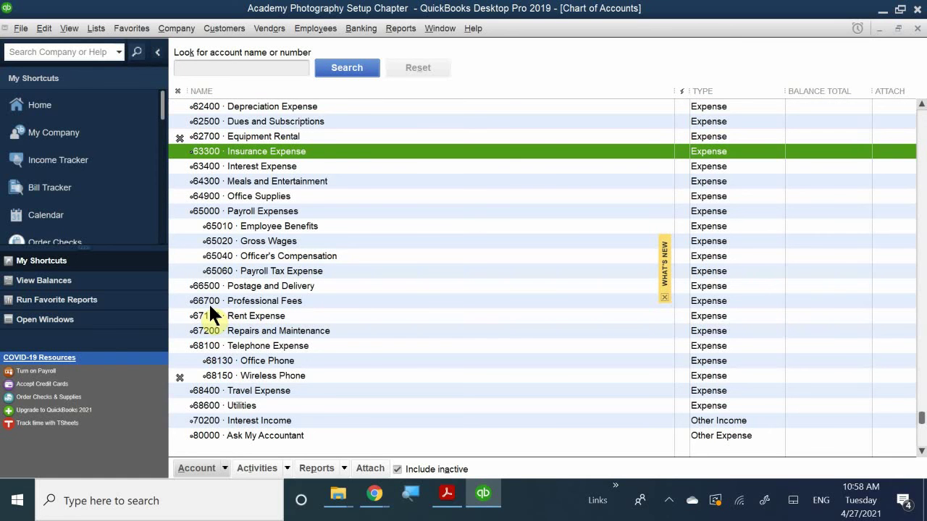
Step: Make the inactive Wireless Phone and Equipment Rental accounts active again
click(265, 377)
right_click(264, 374)
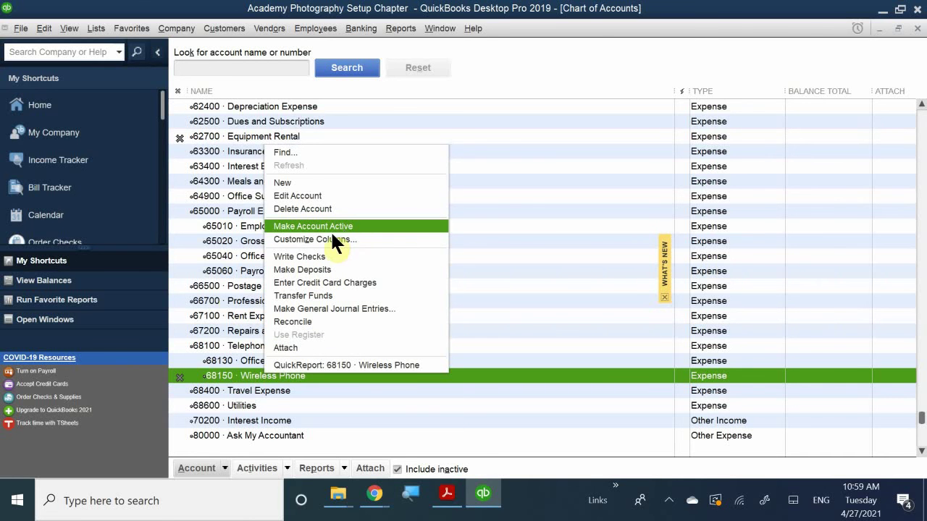
click(226, 469)
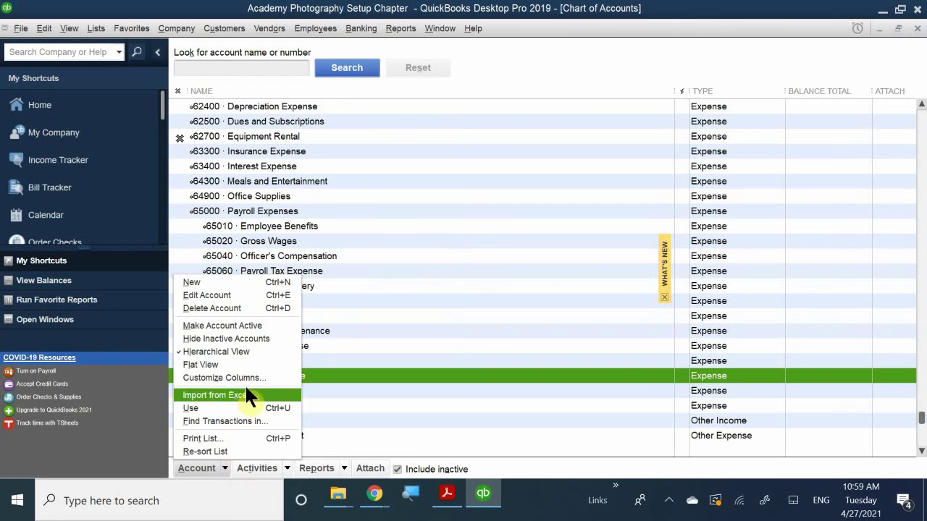
click(243, 325)
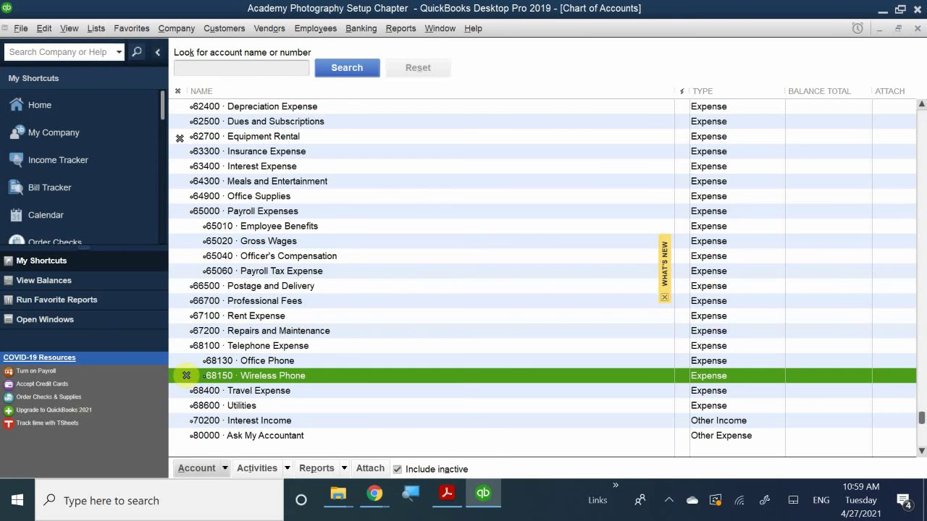
scroll(276, 217, up, 3)
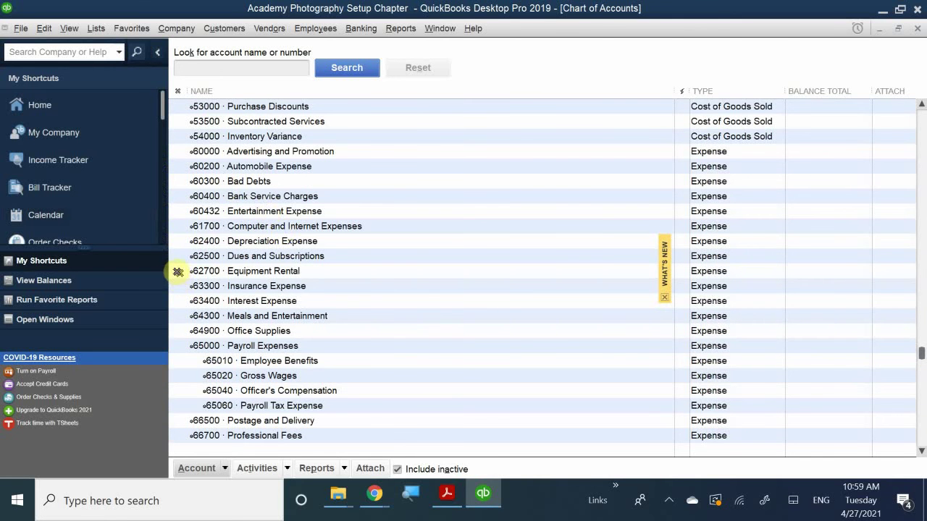
click(178, 273)
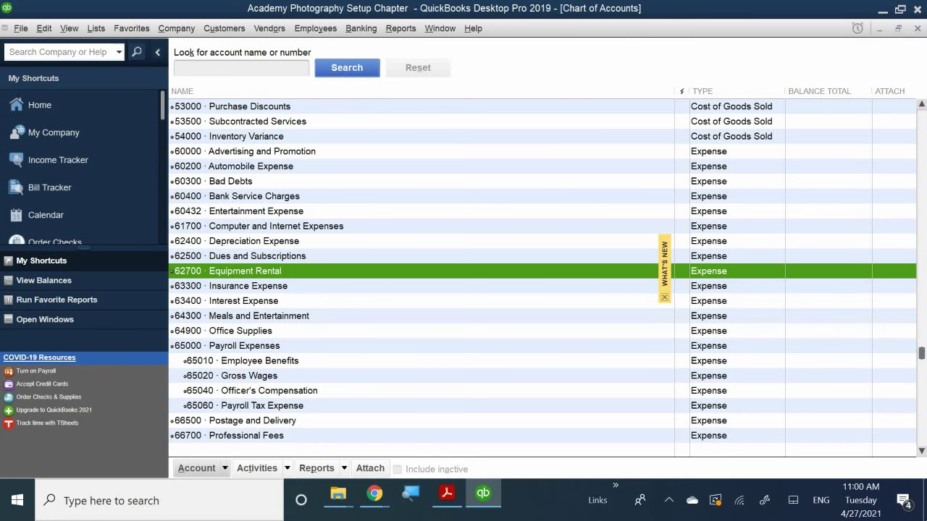
Step: Open the 60432 Entertainment Expense account for editing and set its account number to 64300
scroll(184, 330, up, 3)
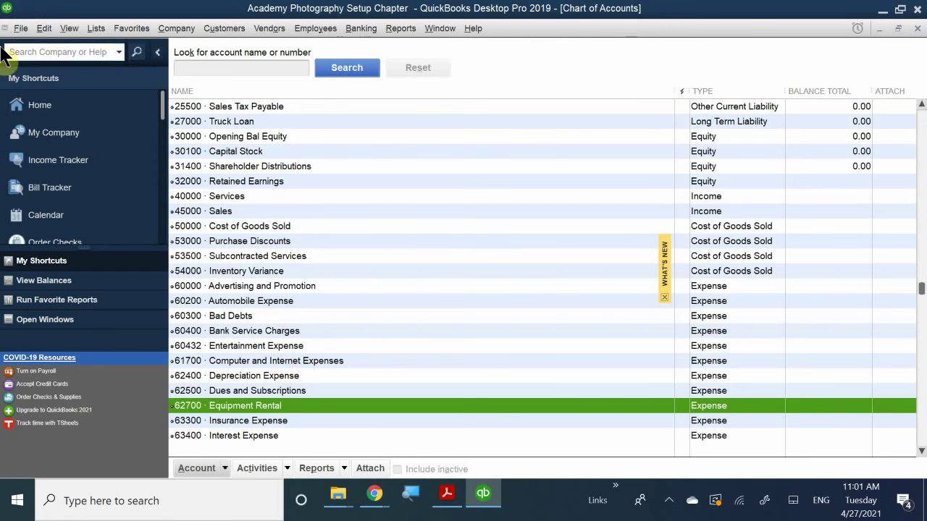
click(228, 346)
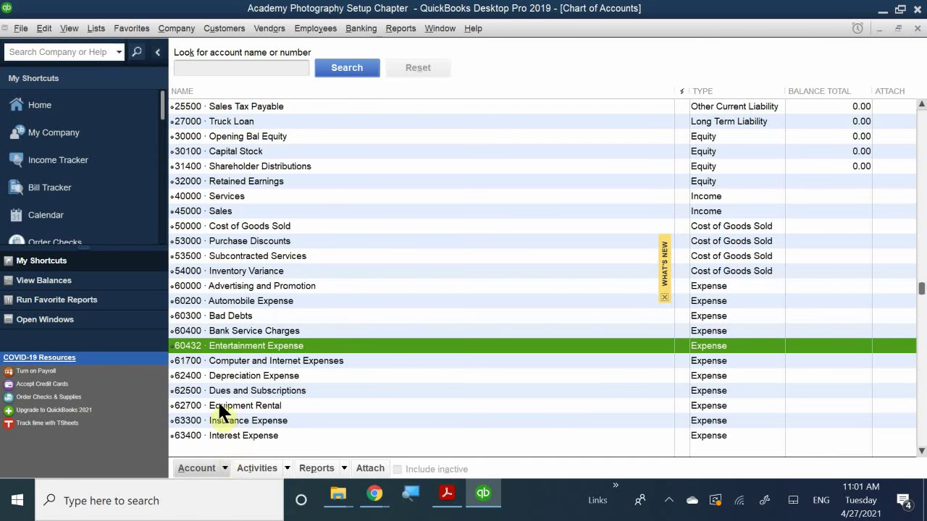
scroll(235, 434, down, 1)
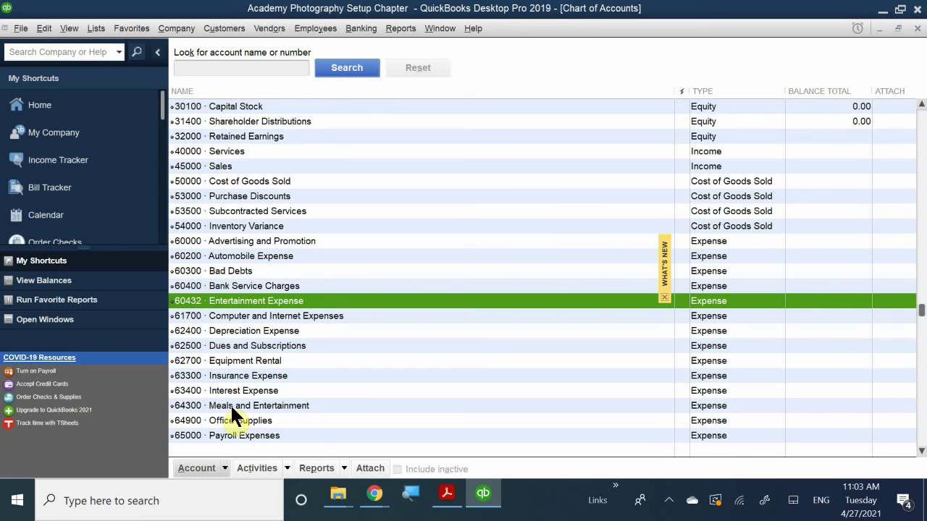
right_click(238, 299)
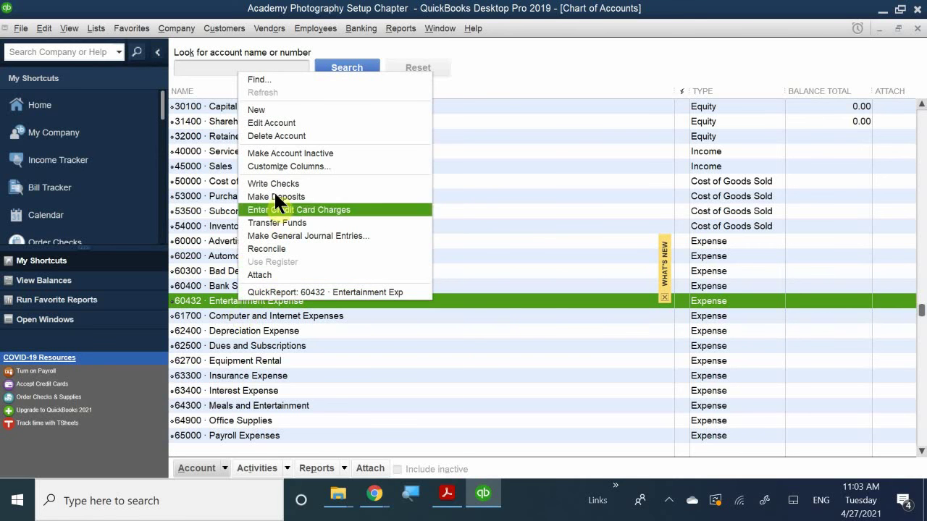
click(263, 123)
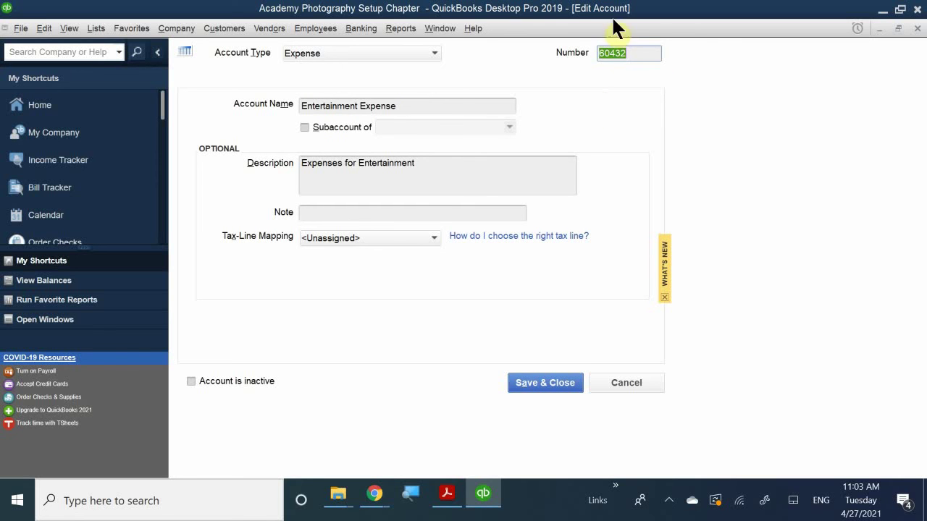
click(646, 53)
double_click(646, 53)
text(64300)
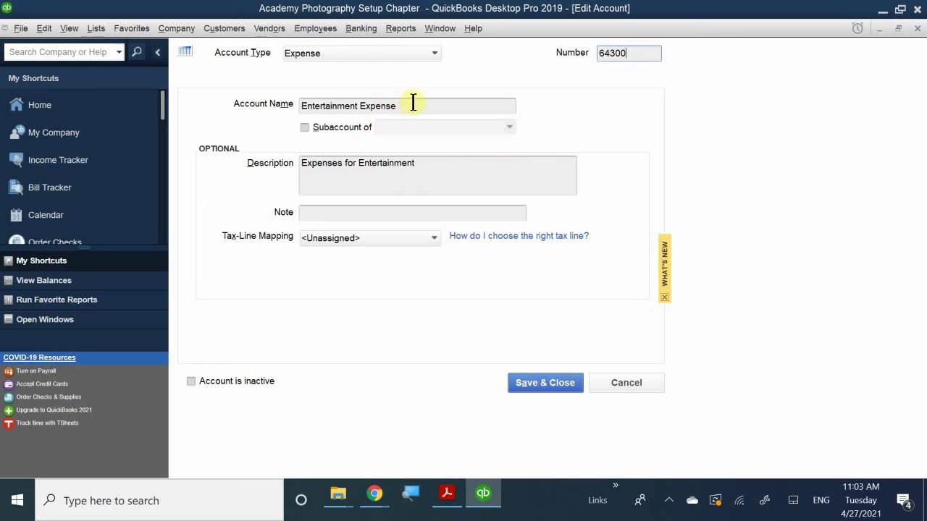
Step: Rename the account as Meals and Entertainment, save it, and agree to merge it with the existing account of that number
drag(412, 102, 255, 100)
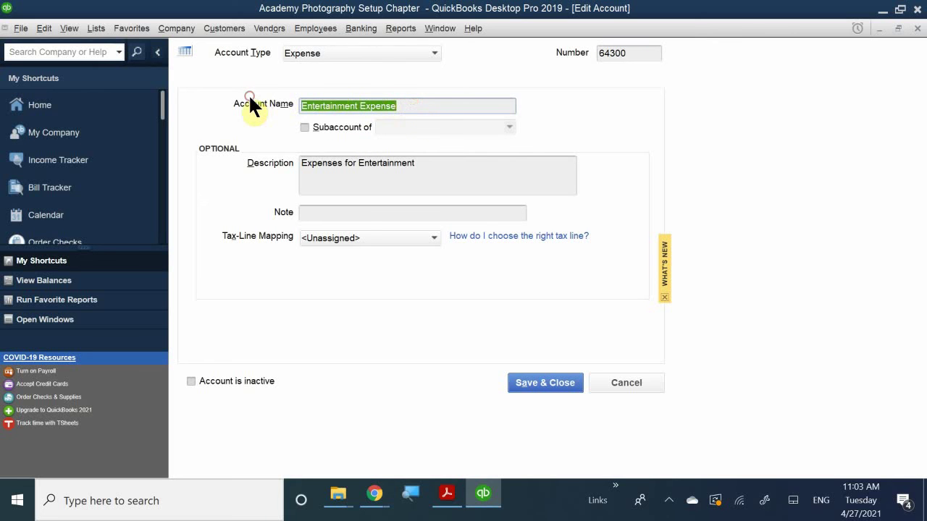
key(BackSpace)
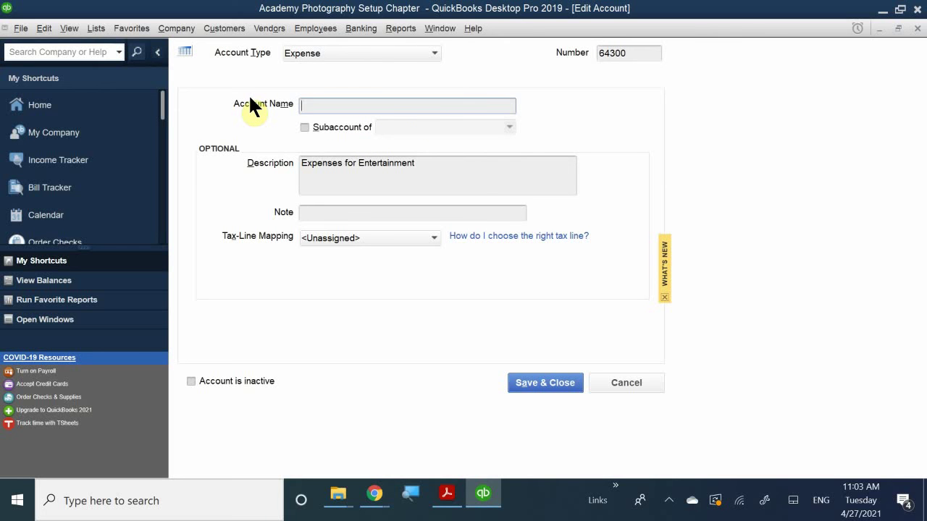
text(M)
key(BackSpace)
text(Meals and Entertainment)
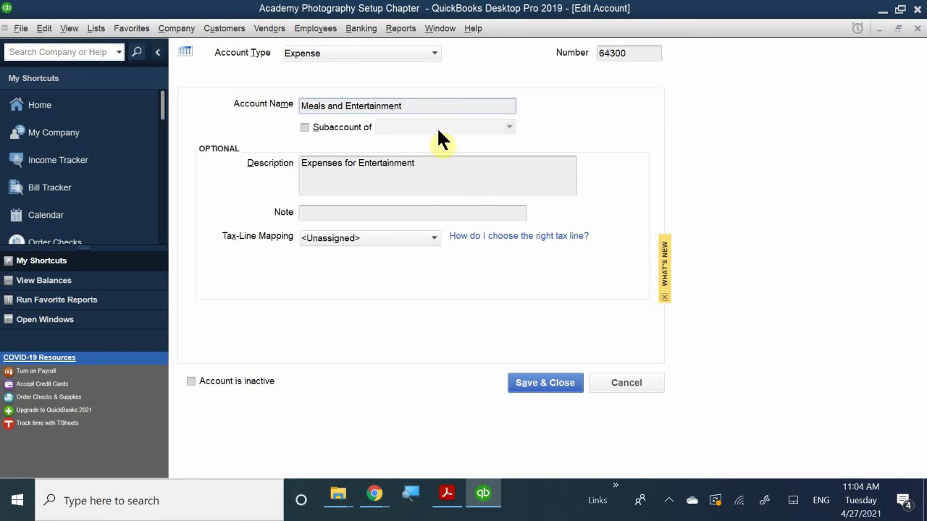
click(539, 382)
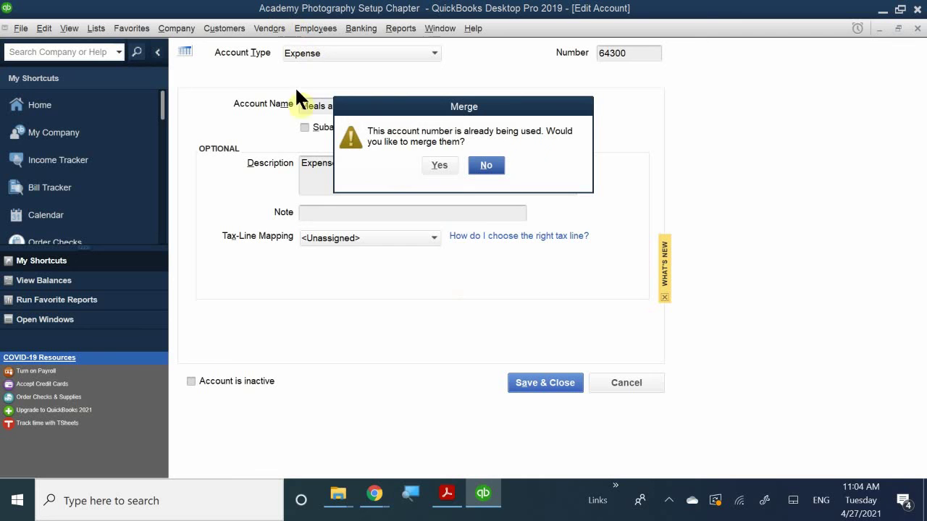
drag(384, 107, 392, 159)
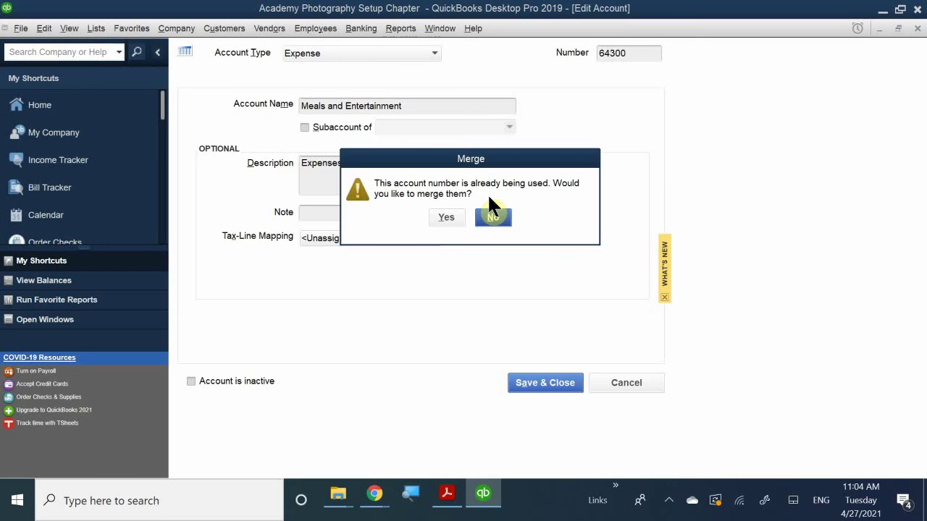
click(446, 219)
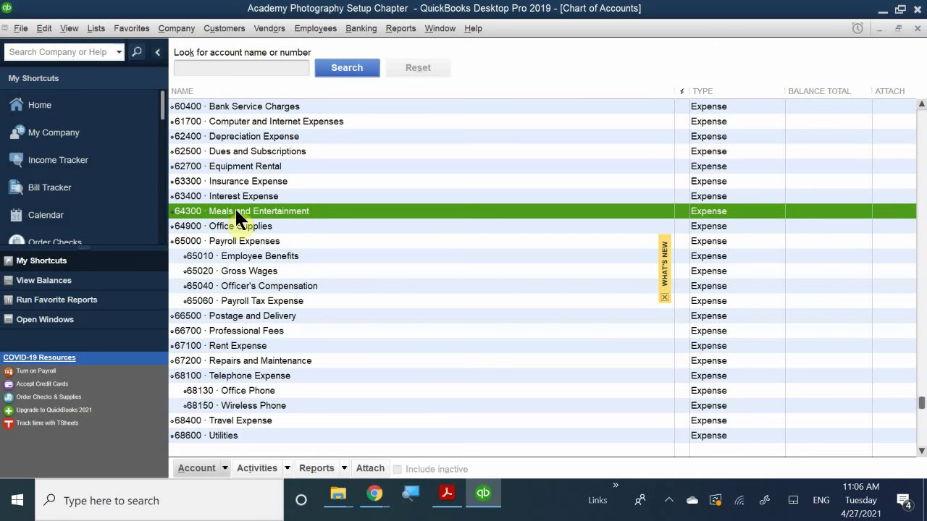
Step: Switch to the PDF guide in Acrobat Reader and read on from the account-removal options to the Reordering the Account List section
click(449, 496)
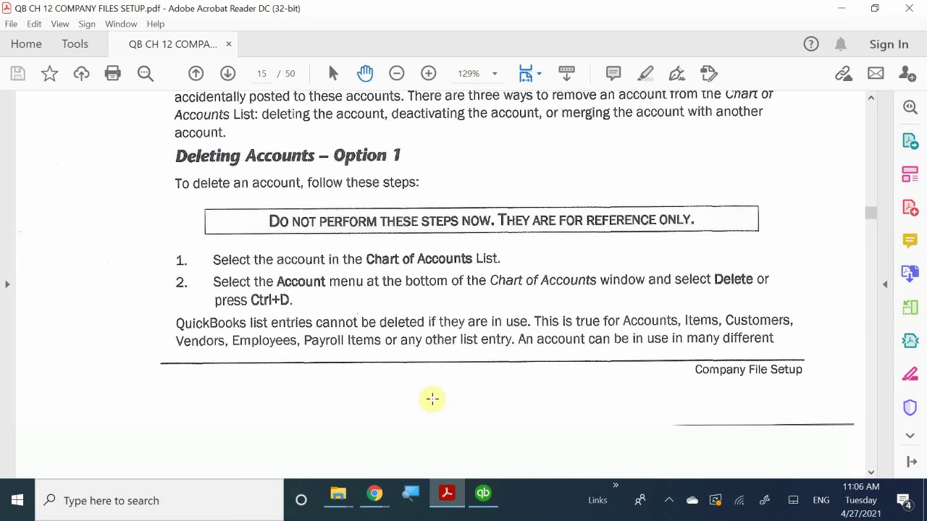
scroll(433, 394, down, 10)
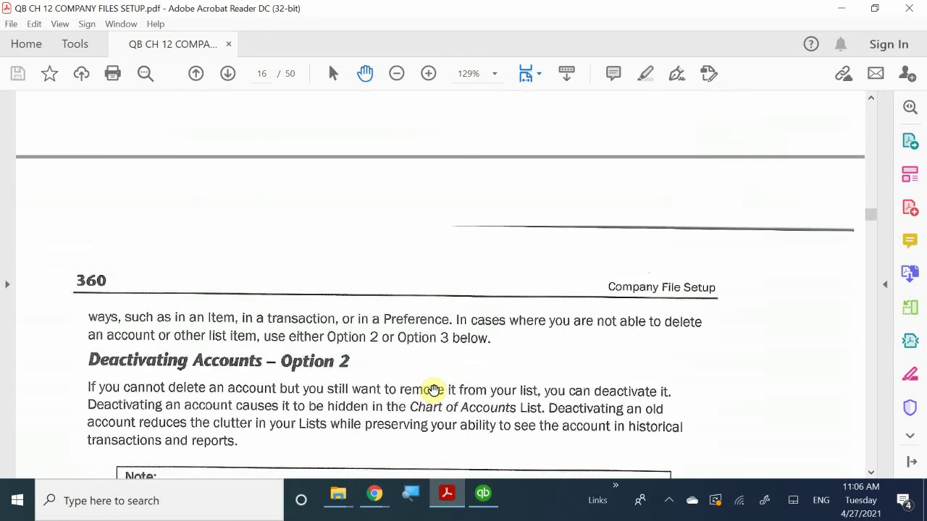
scroll(433, 391, down, 2)
scroll(433, 391, down, 9)
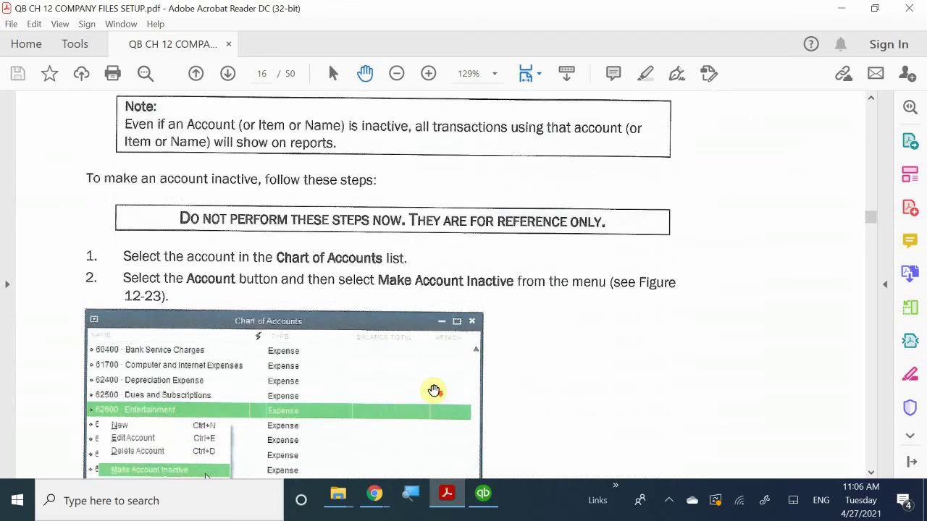
scroll(433, 391, down, 16)
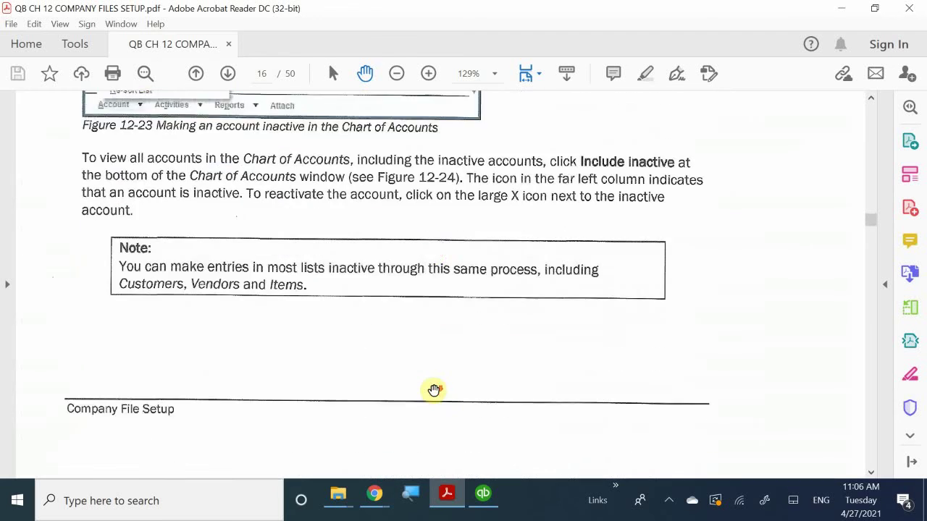
scroll(433, 391, down, 20)
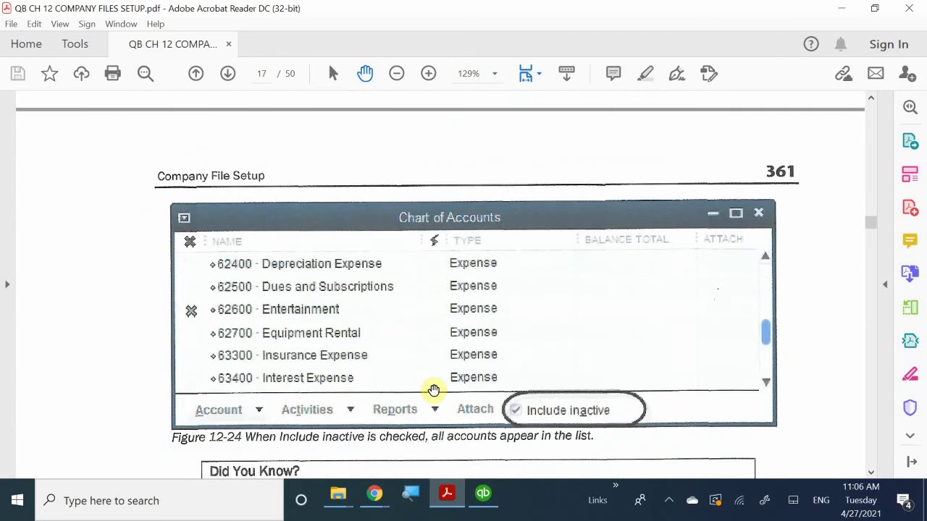
scroll(433, 391, down, 10)
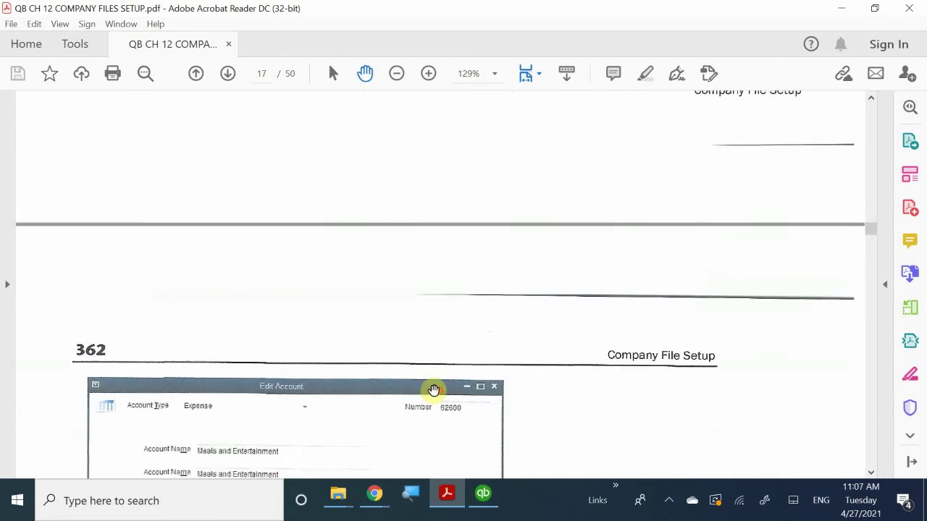
scroll(427, 374, down, 12)
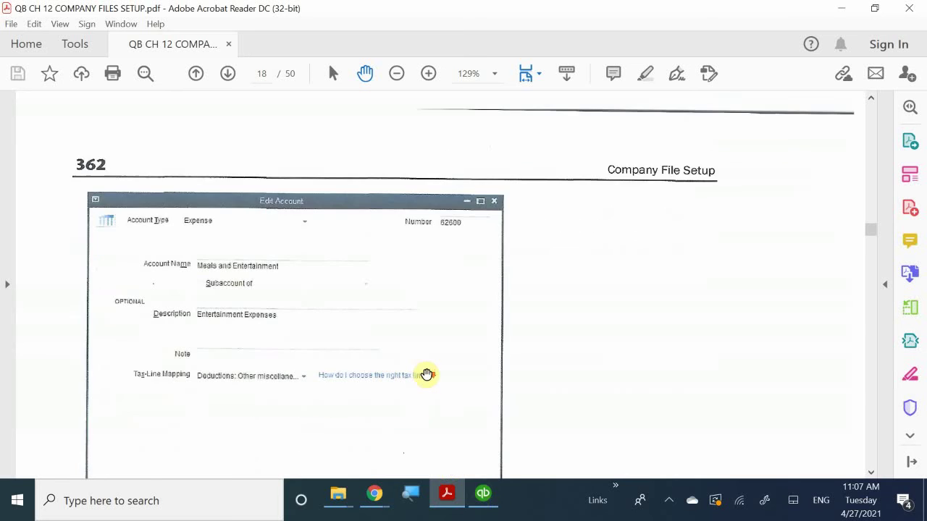
scroll(426, 374, down, 1)
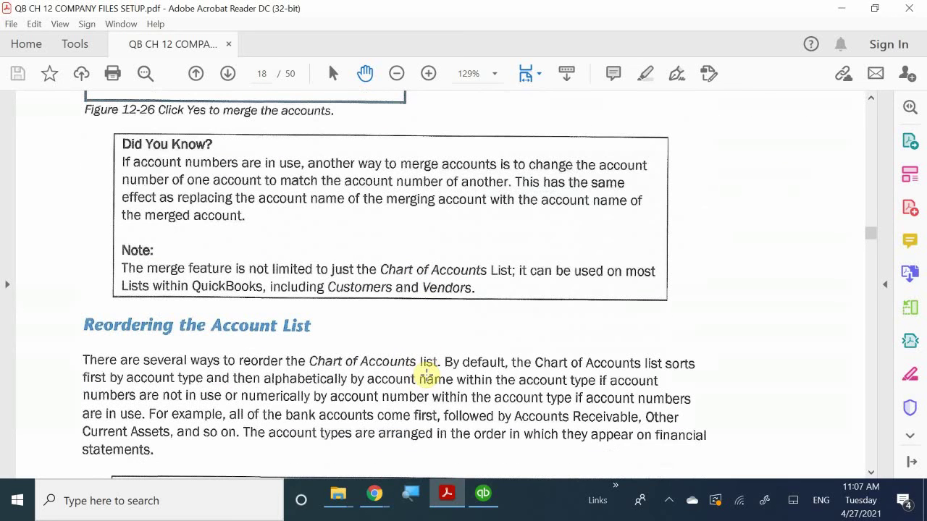
scroll(426, 377, down, 3)
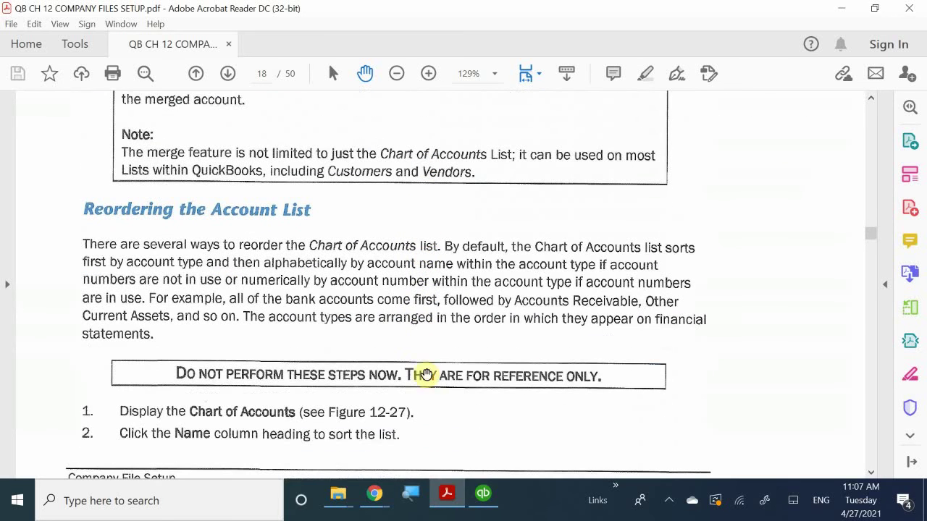
Step: Return to QuickBooks, look through the Chart of Accounts and magnify the diamonds beside the expense account names
click(485, 495)
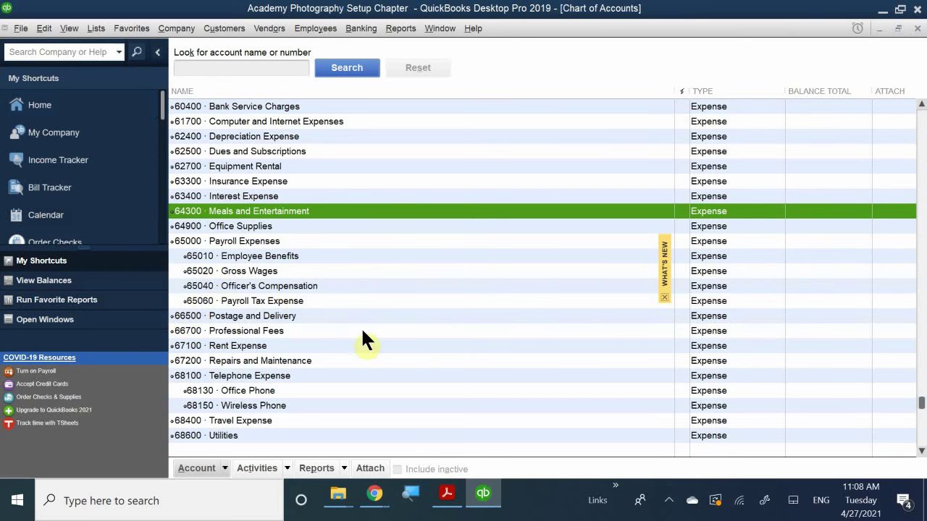
scroll(311, 335, up, 15)
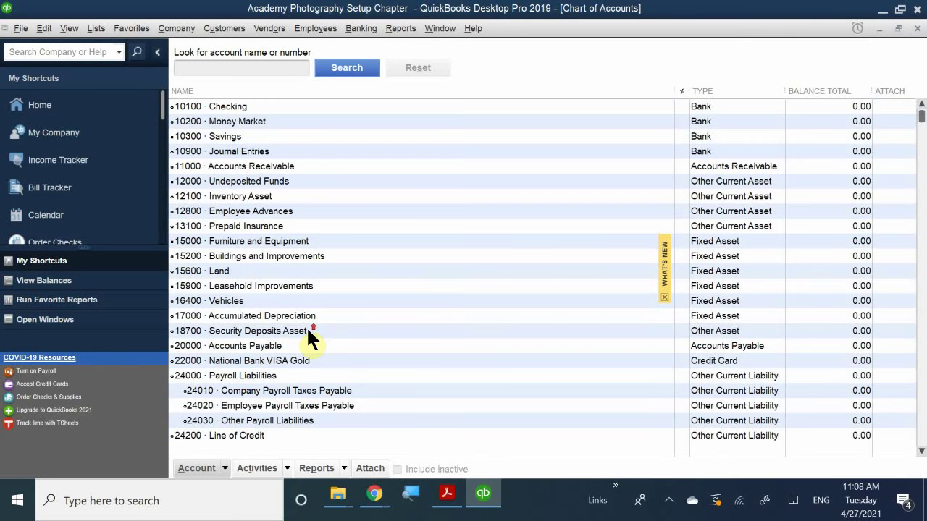
scroll(306, 335, down, 15)
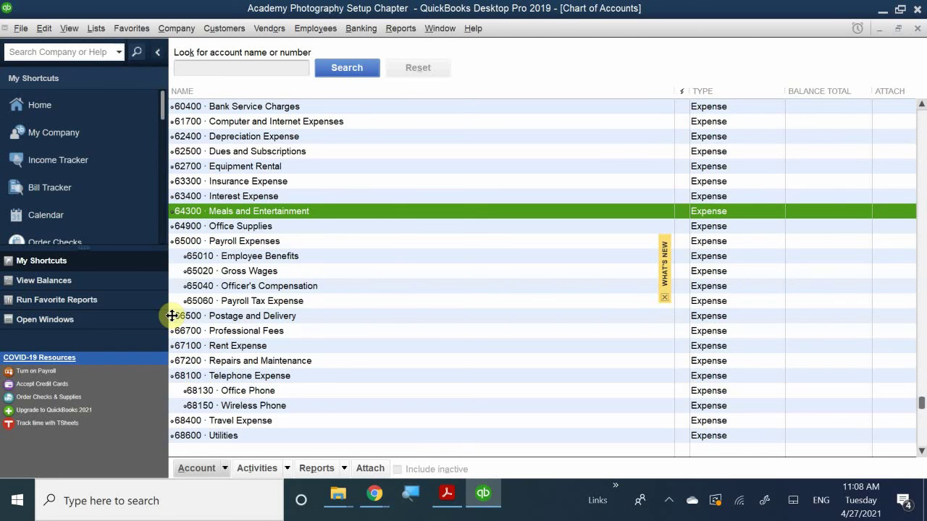
click(410, 502)
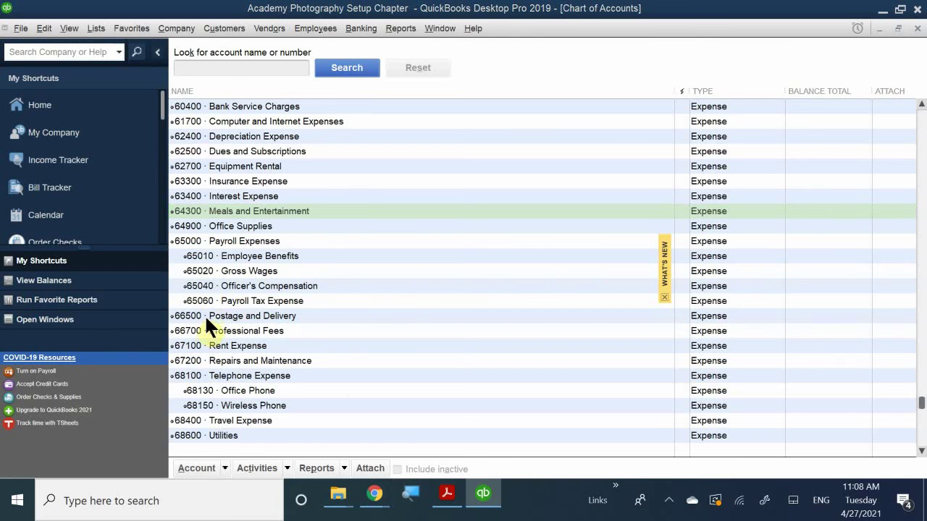
key(super+plus)
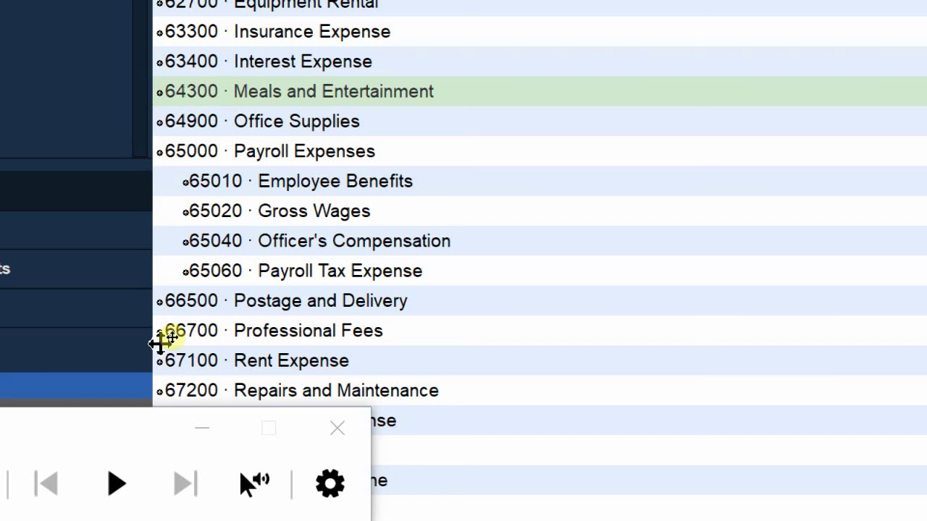
click(337, 428)
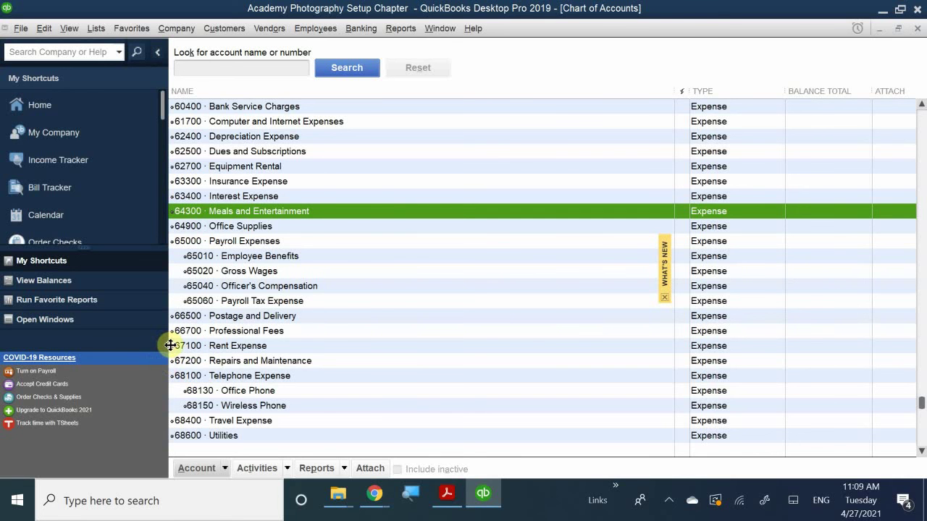
Step: Reorder the expense accounts, moving Travel Expense just below Professional Fees and Rent Expense just below Computer and Internet Expenses
click(169, 346)
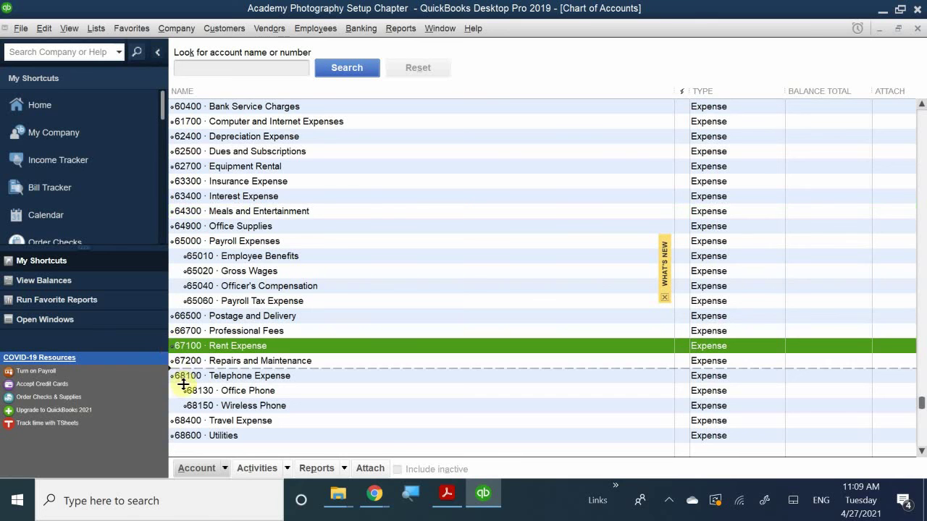
mouse_move(187, 349)
mouse_down()
mouse_move(194, 392)
mouse_move(186, 423)
mouse_move(149, 344)
mouse_move(173, 342)
mouse_up()
click(170, 421)
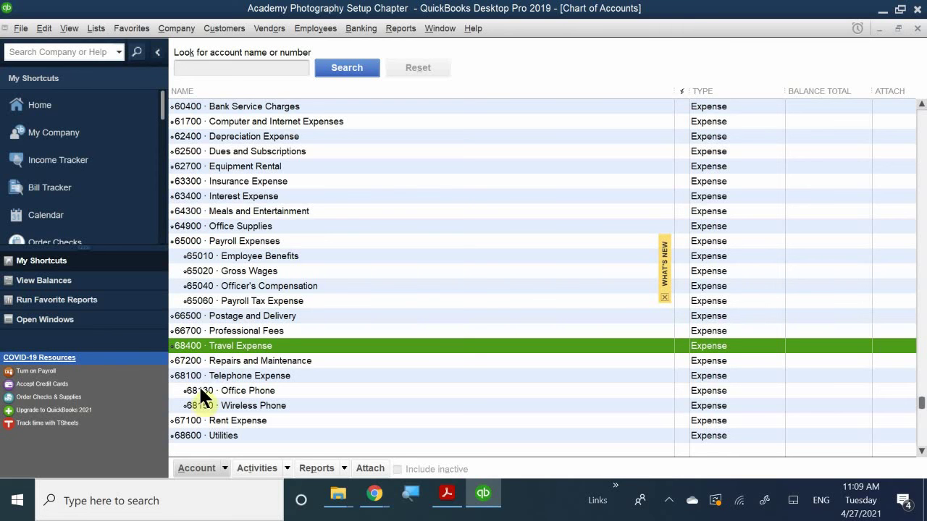
click(172, 424)
drag(171, 425, 190, 130)
Step: Try to move the Rent Expense account out of the expense group, in among accounts of other types such as Cost of Goods Sold
scroll(322, 268, up, 5)
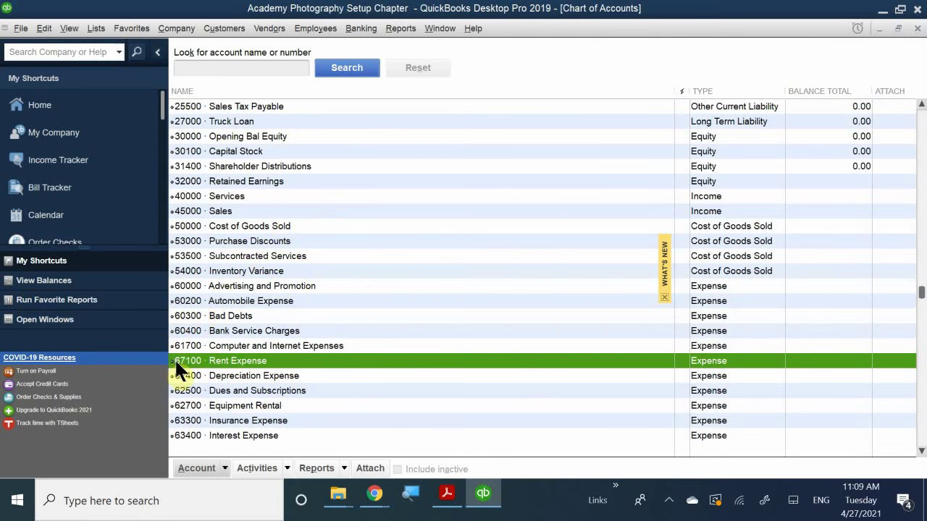
drag(171, 362, 119, 149)
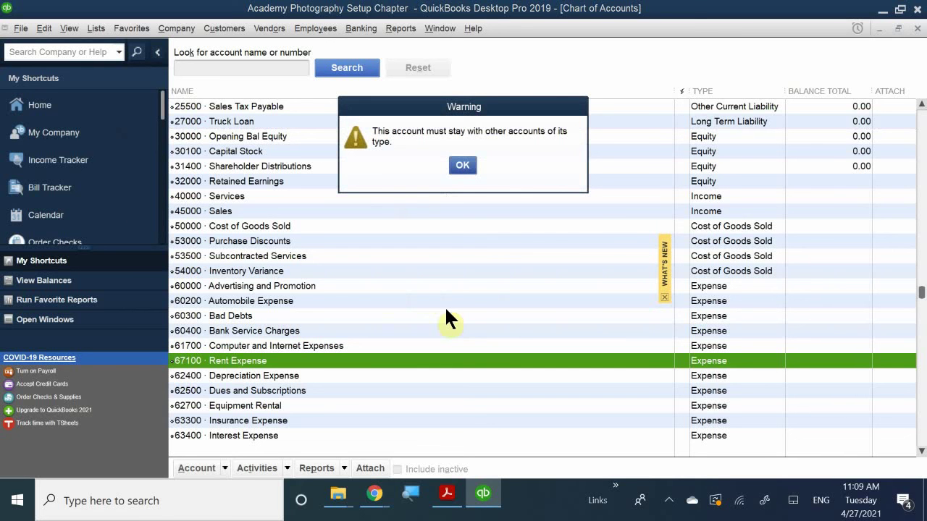
click(460, 163)
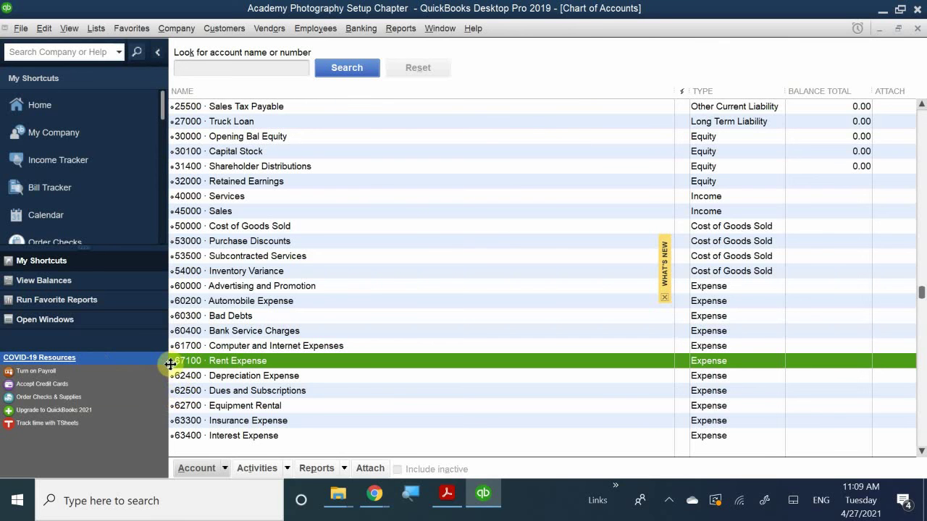
drag(170, 365, 173, 269)
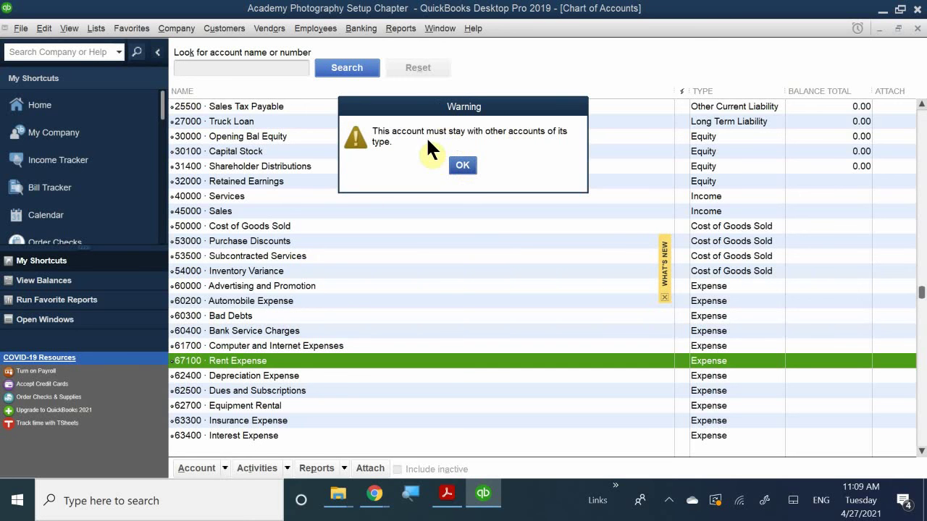
click(464, 166)
Step: Sort the Chart of Accounts by the account name column
scroll(292, 206, down, 3)
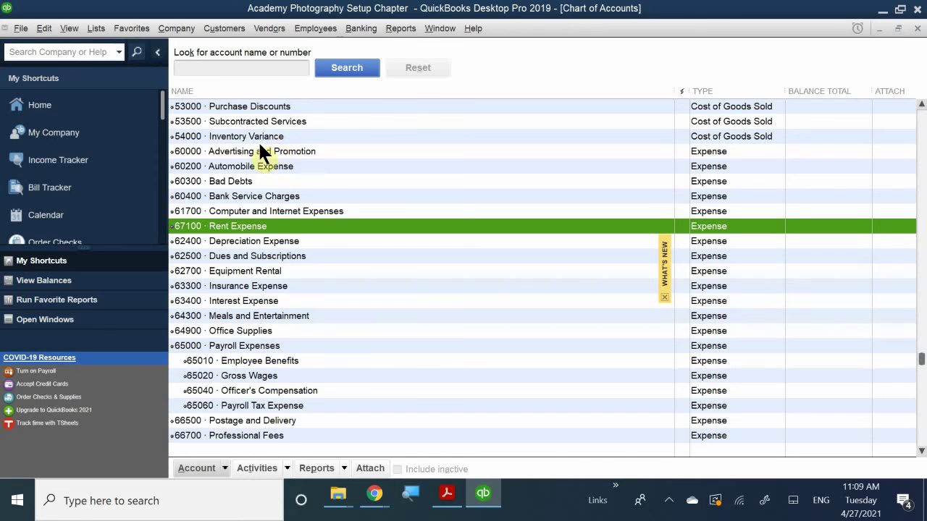
scroll(258, 140, up, 1)
scroll(233, 140, down, 2)
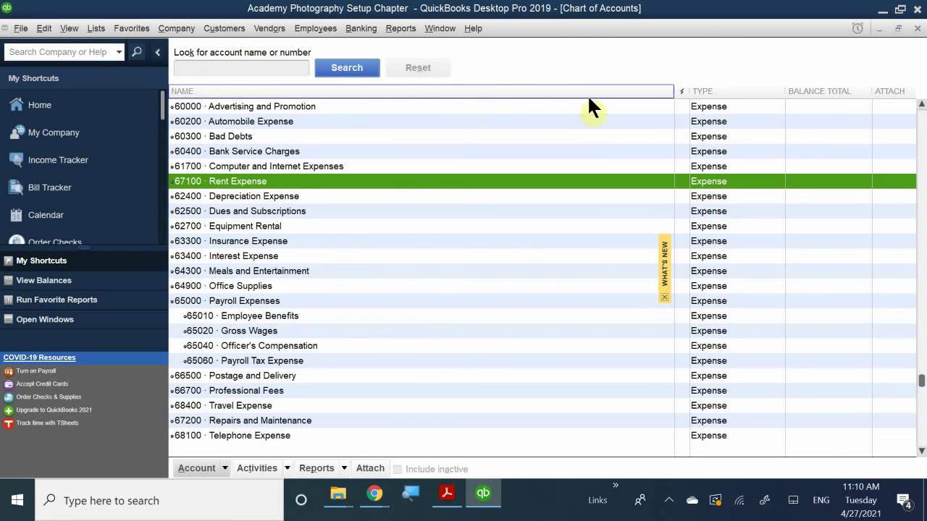
click(233, 91)
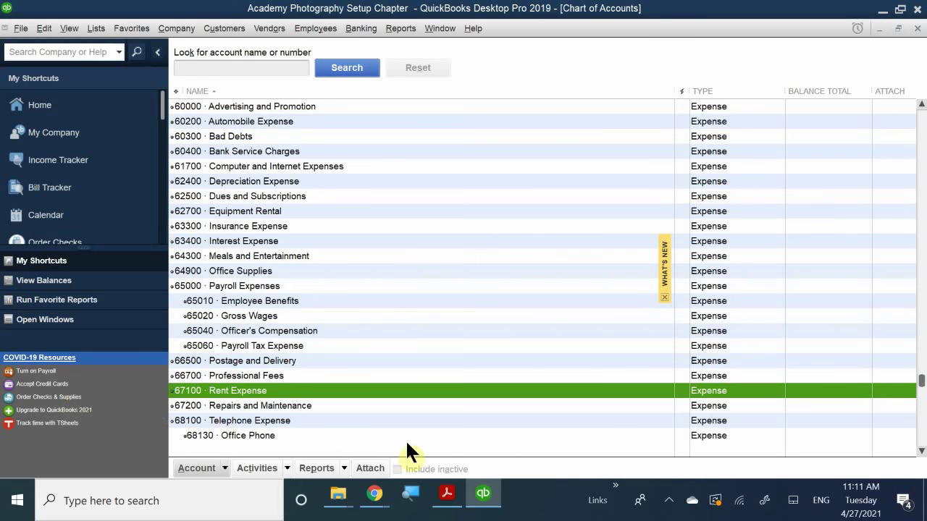
Step: Switch to the PDF guide and read the instructions for removing the name sorting and reordering accounts manually
click(448, 492)
scroll(474, 391, down, 10)
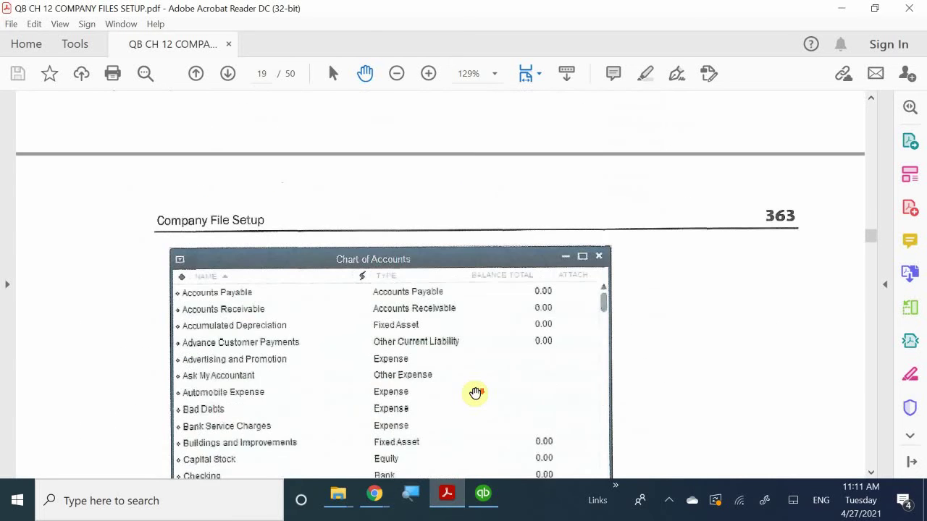
scroll(474, 392, down, 12)
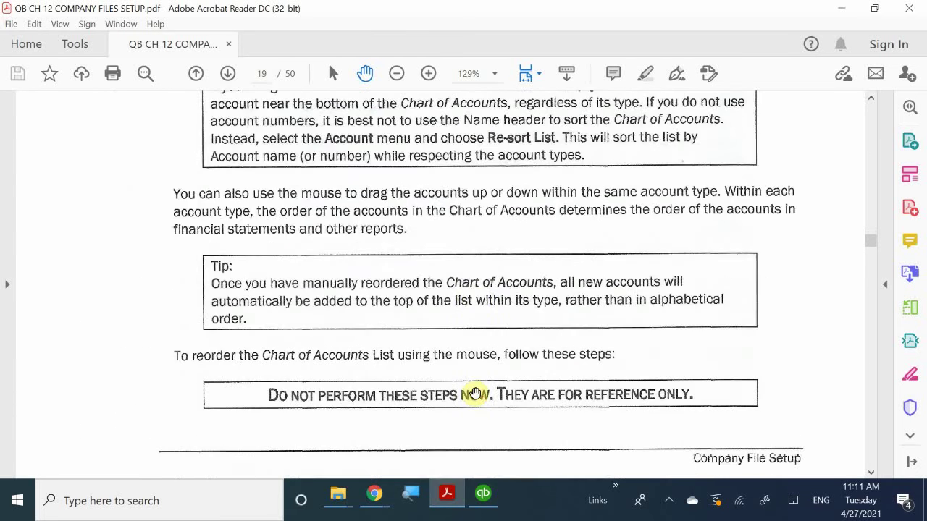
scroll(475, 393, down, 5)
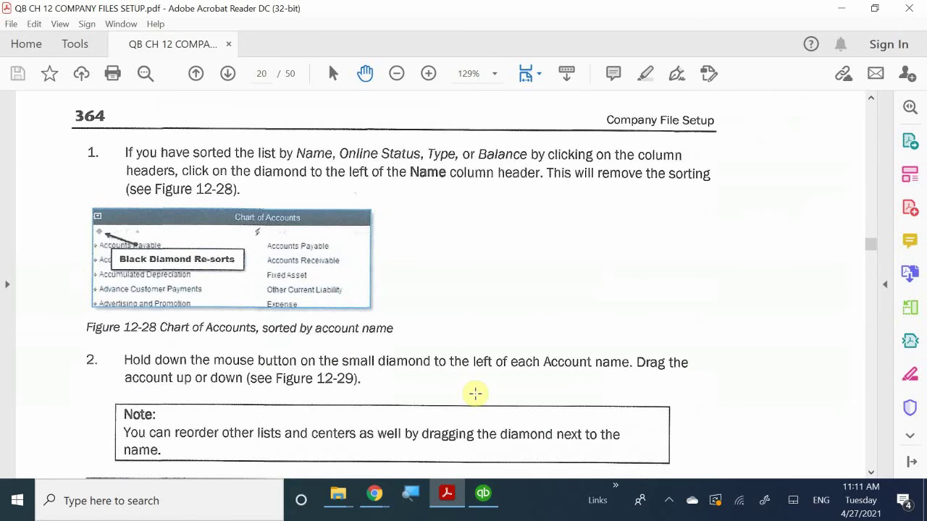
Step: Return to QuickBooks, turn off Use account numbers in the company's Accounting preferences, and review the account list
click(482, 495)
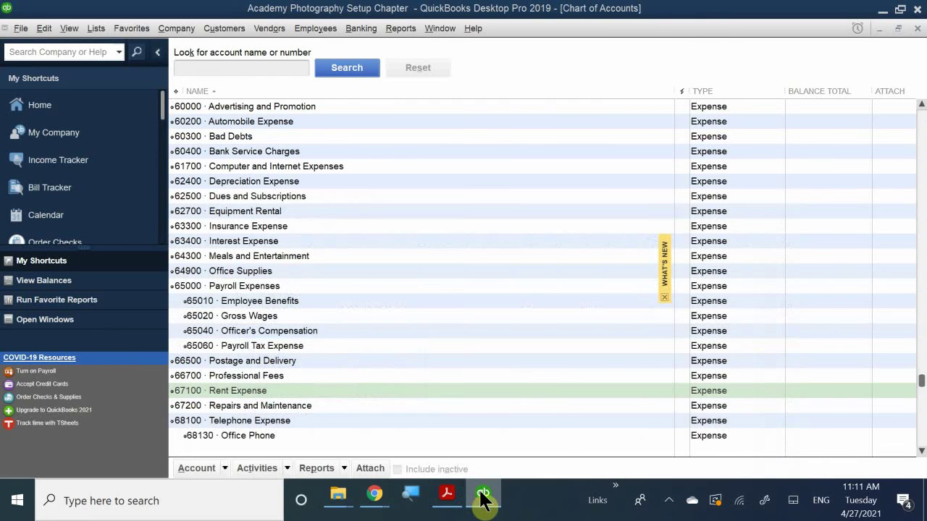
mouse_move(478, 498)
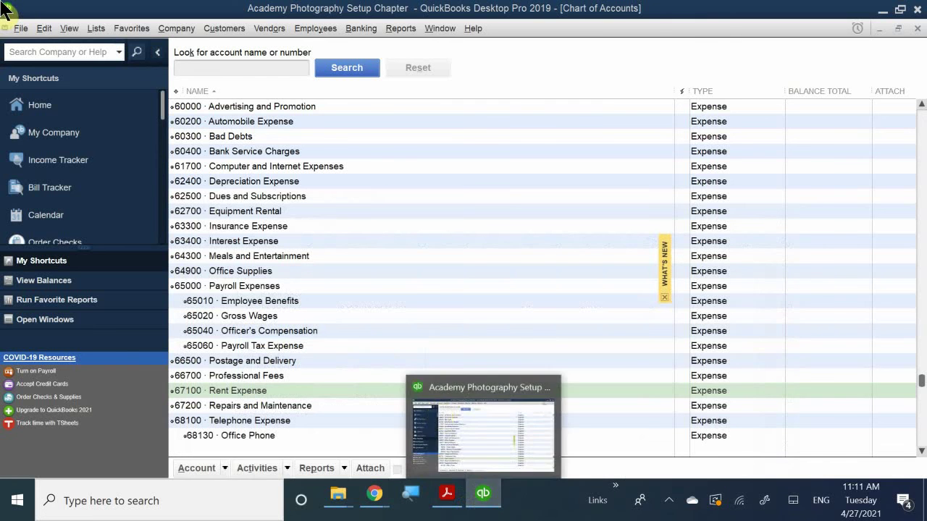
click(44, 29)
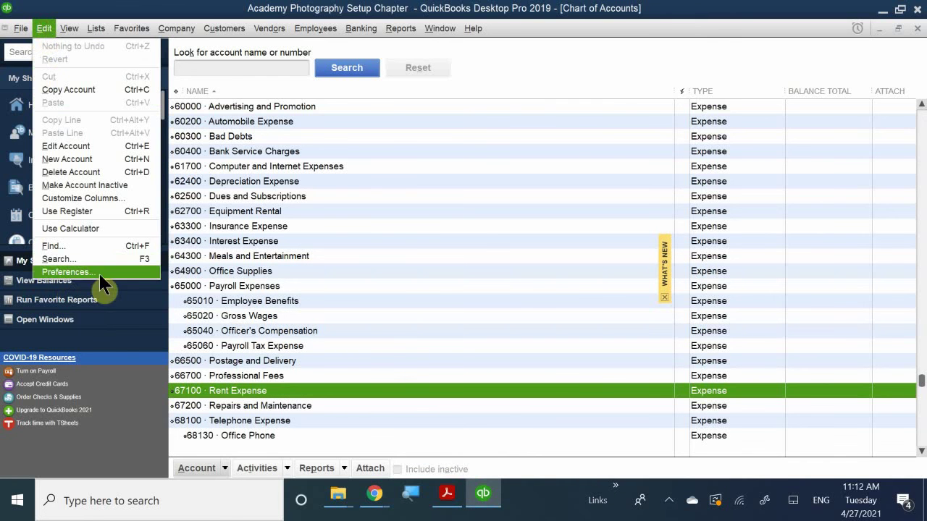
click(102, 272)
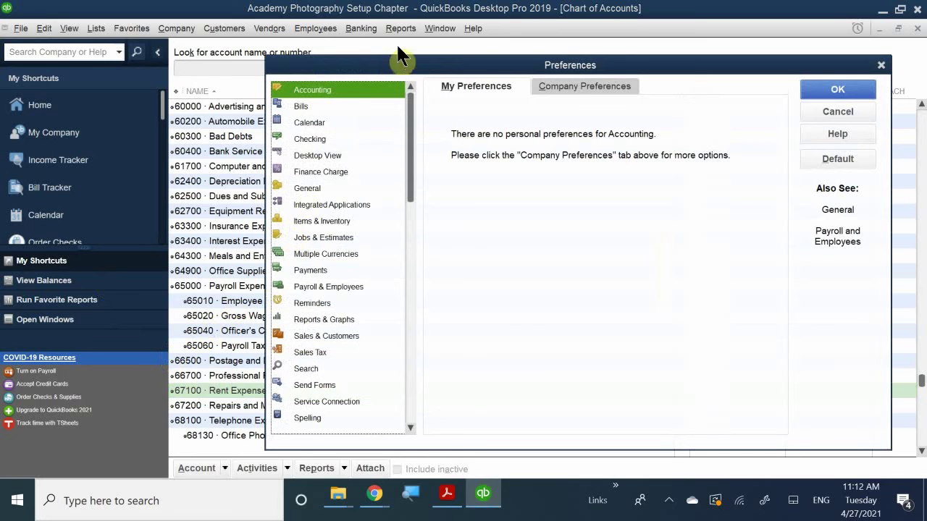
click(566, 84)
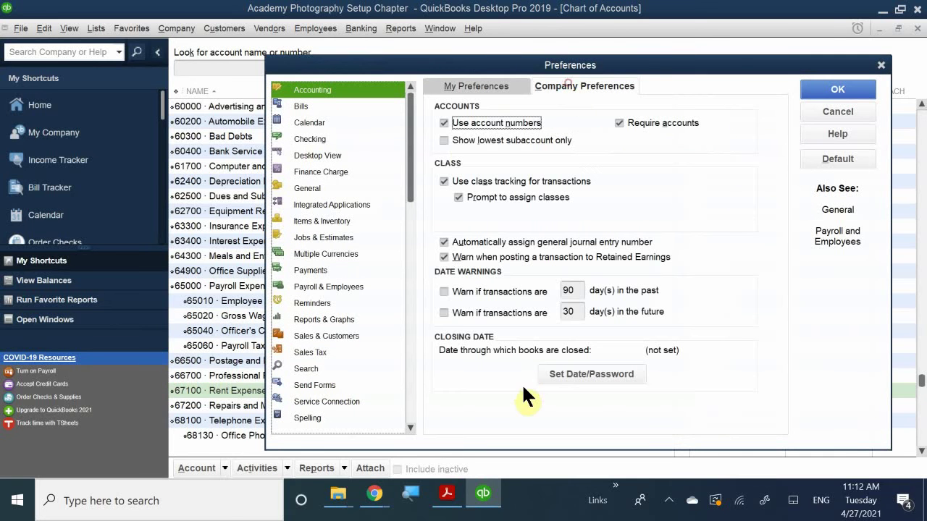
click(455, 120)
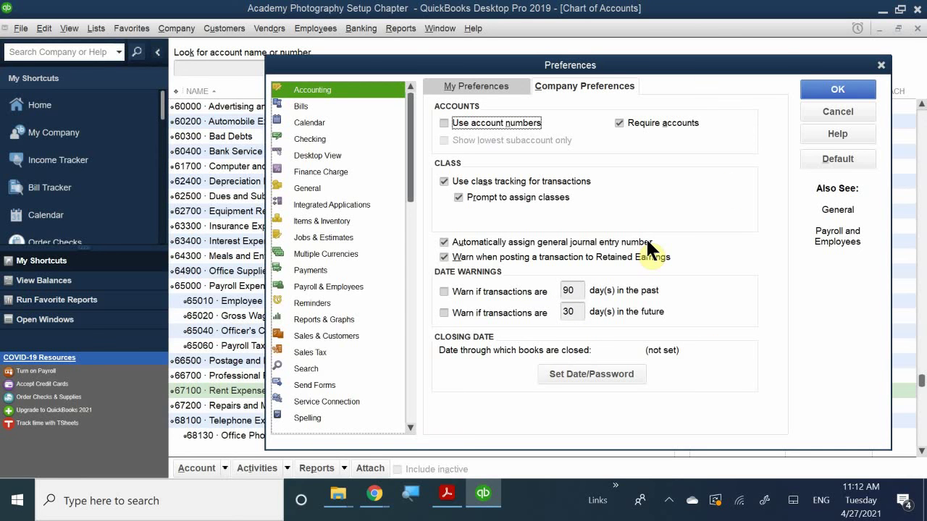
click(838, 89)
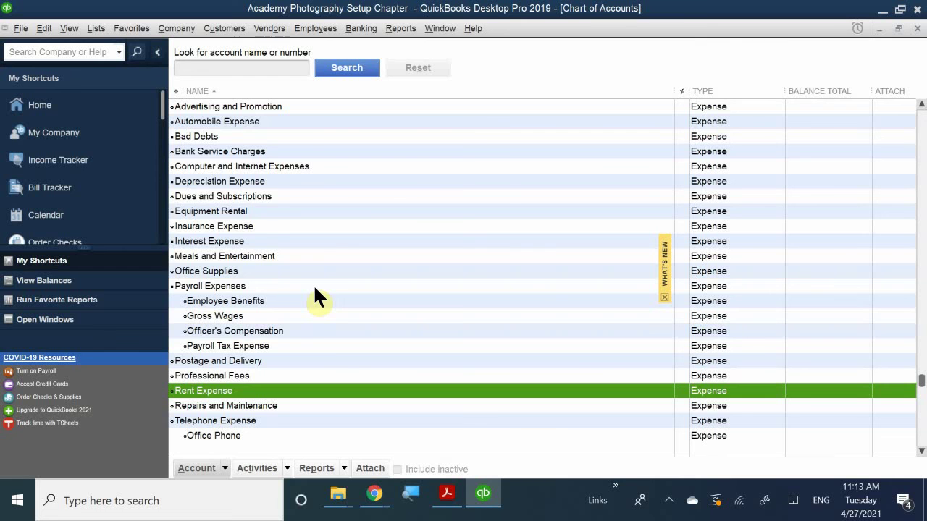
scroll(325, 358, down, 3)
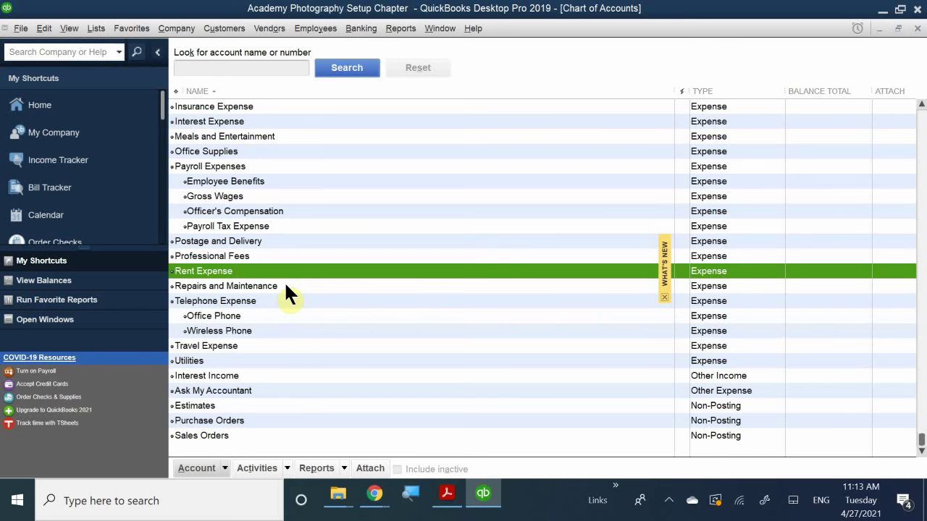
Step: Switch to the PDF guide and reread the pages on sorting and reordering accounts and turning off account numbers
click(447, 497)
scroll(391, 255, down, 10)
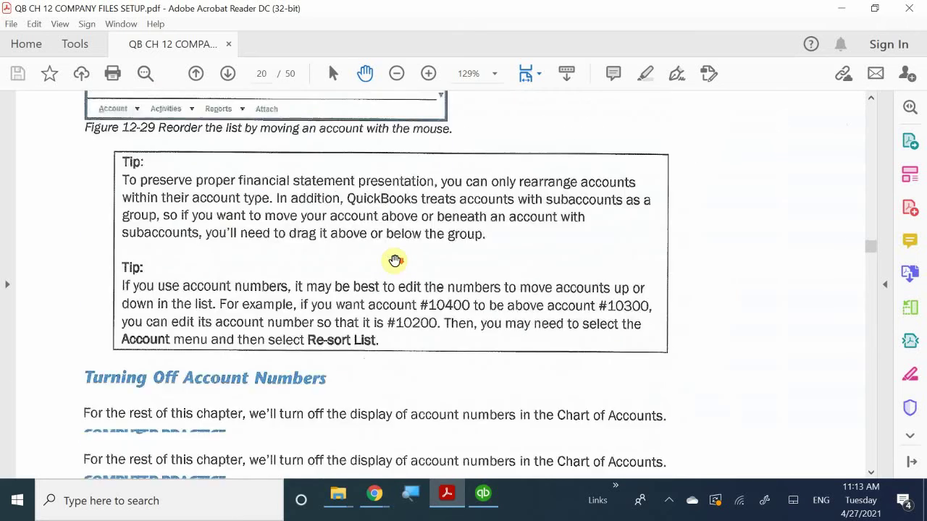
scroll(394, 261, down, 12)
scroll(394, 261, up, 4)
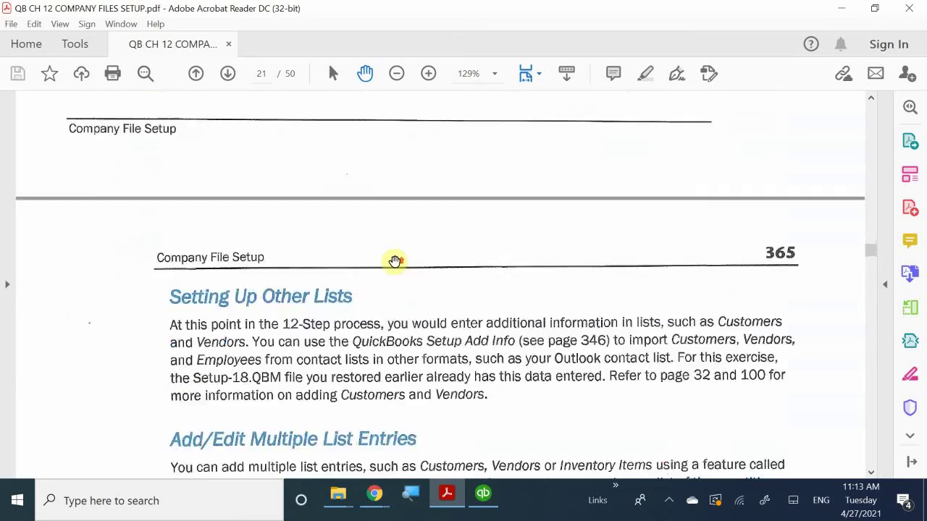
scroll(395, 261, up, 12)
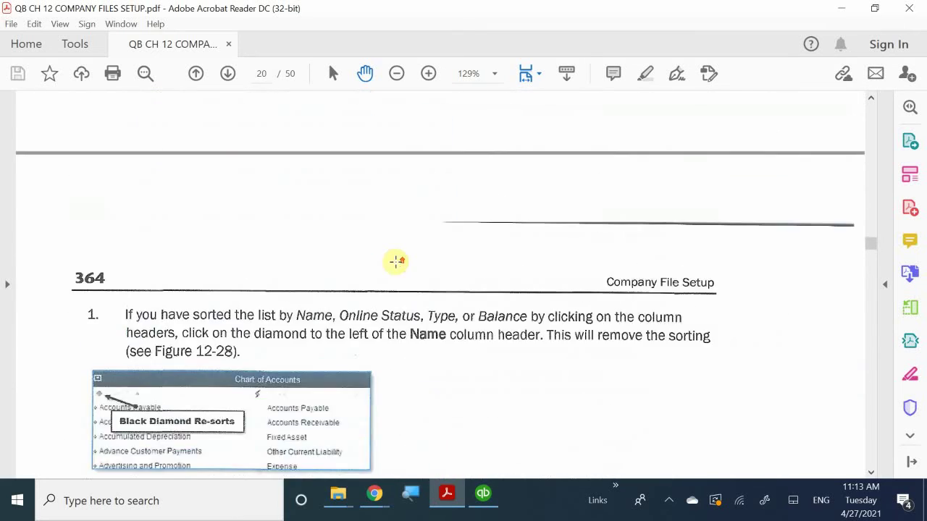
scroll(396, 262, up, 12)
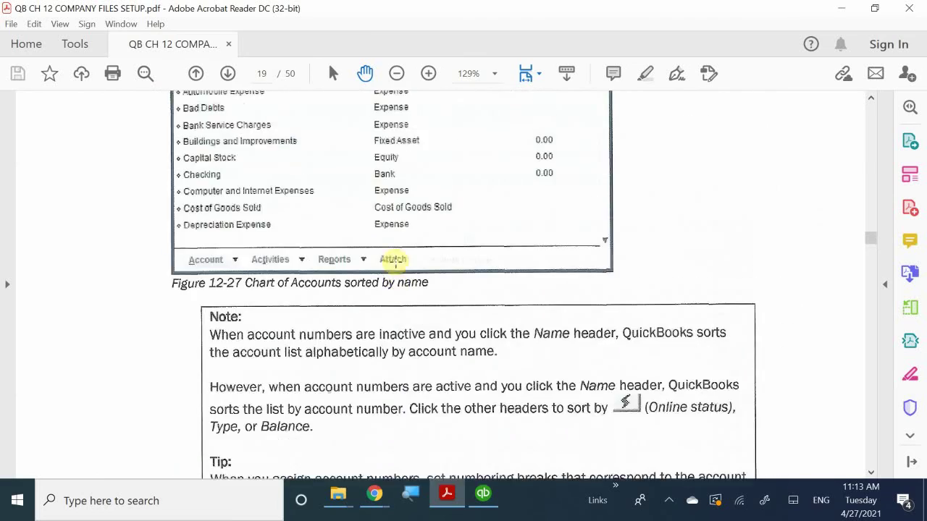
scroll(394, 262, up, 3)
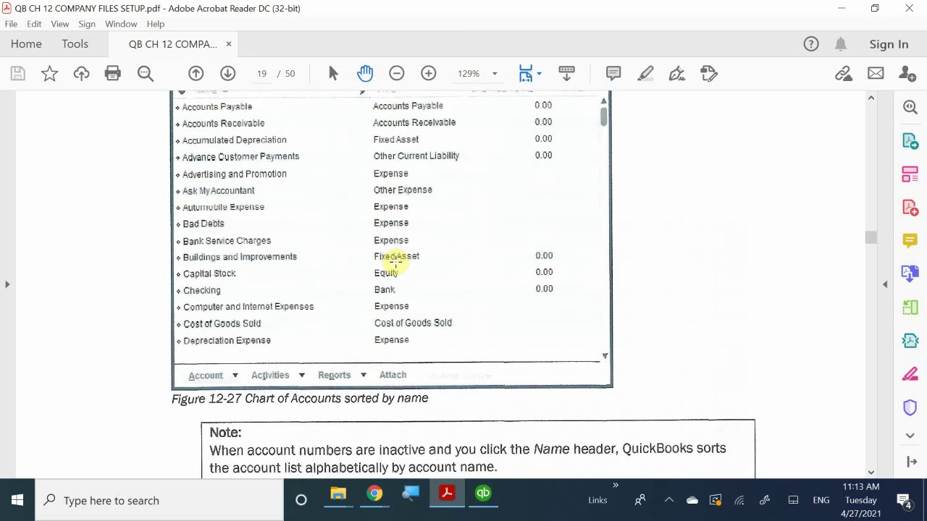
scroll(396, 263, up, 3)
scroll(403, 265, down, 18)
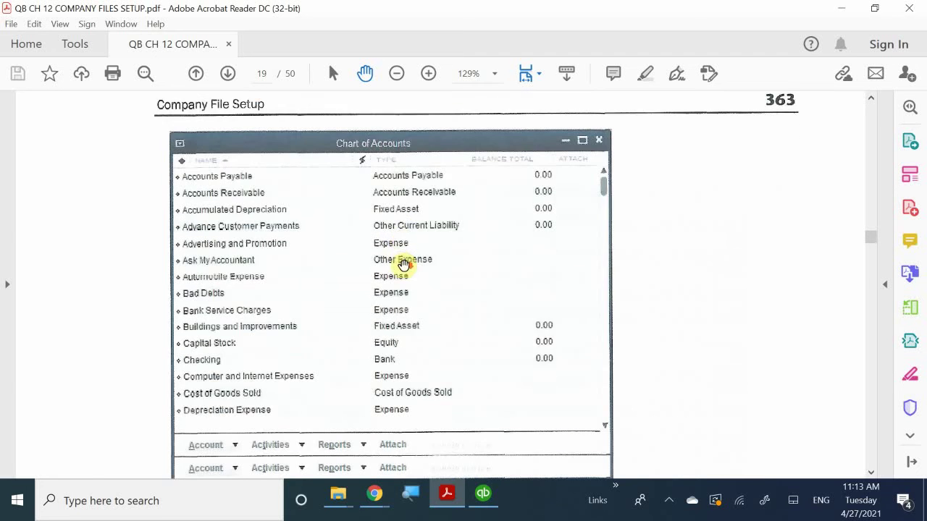
scroll(418, 293, down, 10)
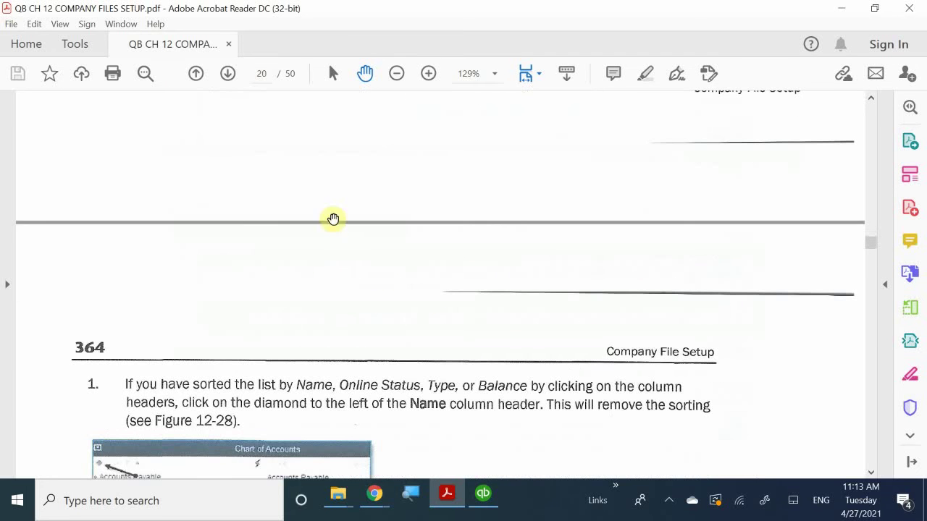
scroll(342, 325, down, 11)
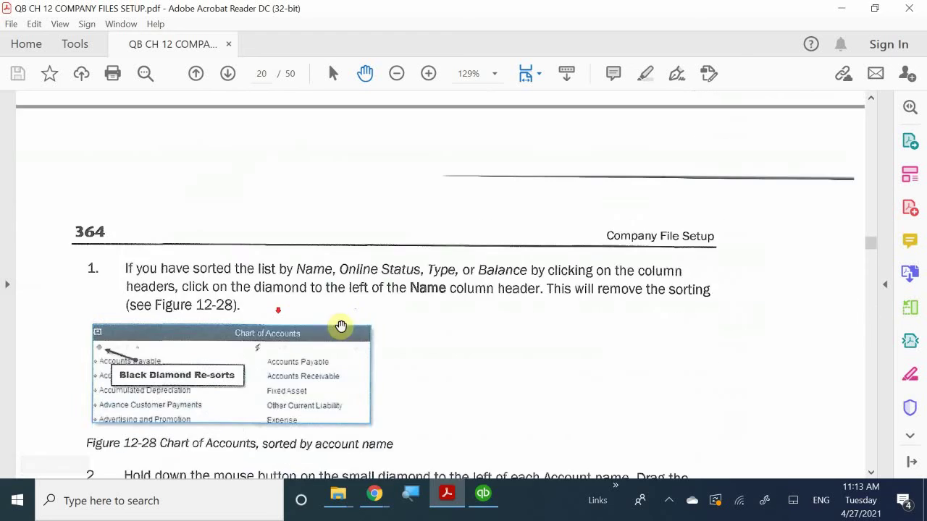
scroll(343, 328, down, 15)
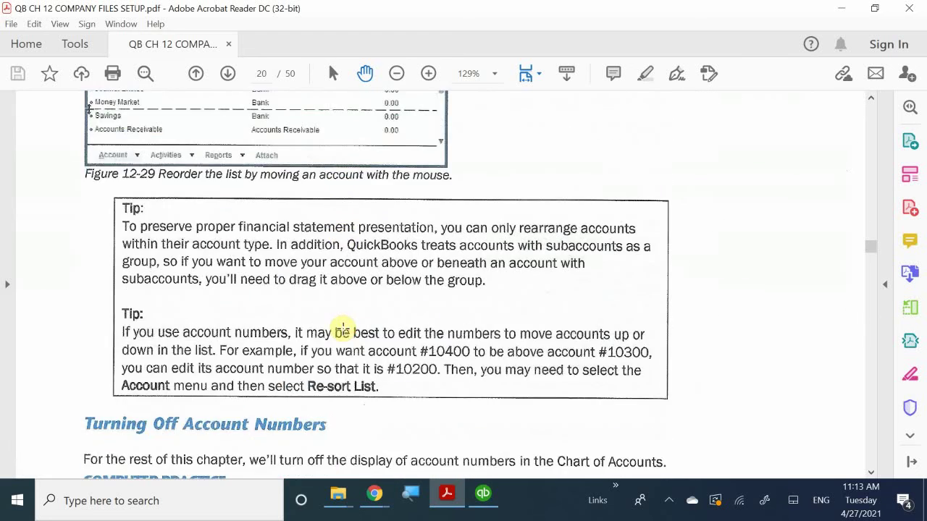
scroll(344, 328, up, 1)
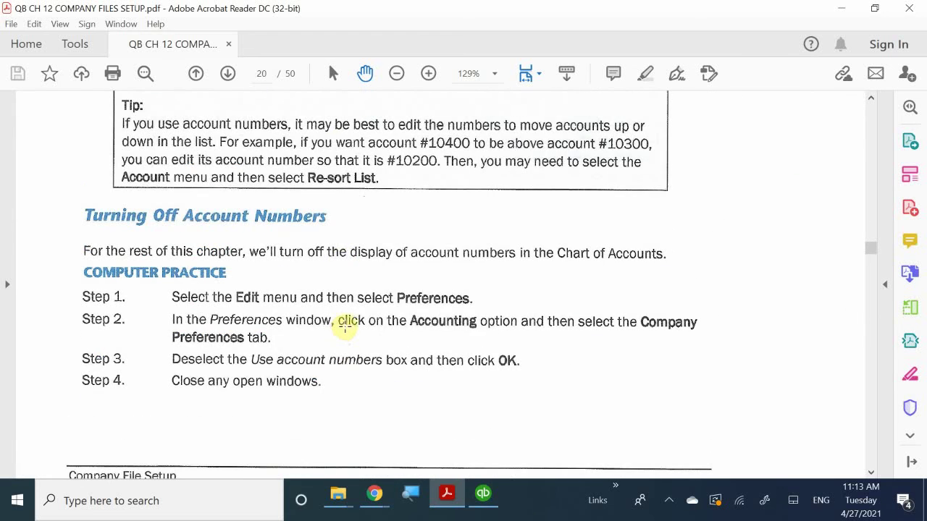
Step: Read the guide's reference section on Add/Edit Multiple List Entries, including customizing columns and copying down a credit limit
scroll(343, 328, down, 19)
scroll(360, 358, up, 2)
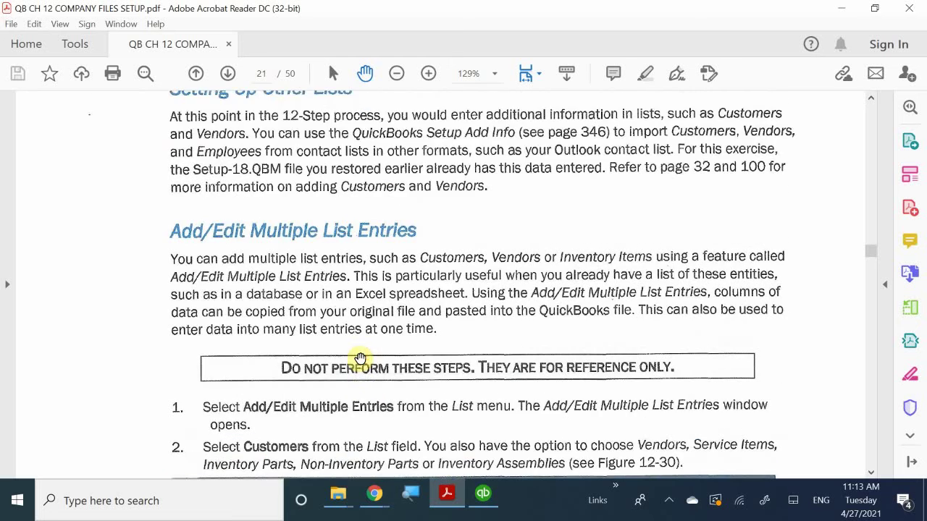
scroll(362, 359, down, 11)
scroll(365, 361, down, 17)
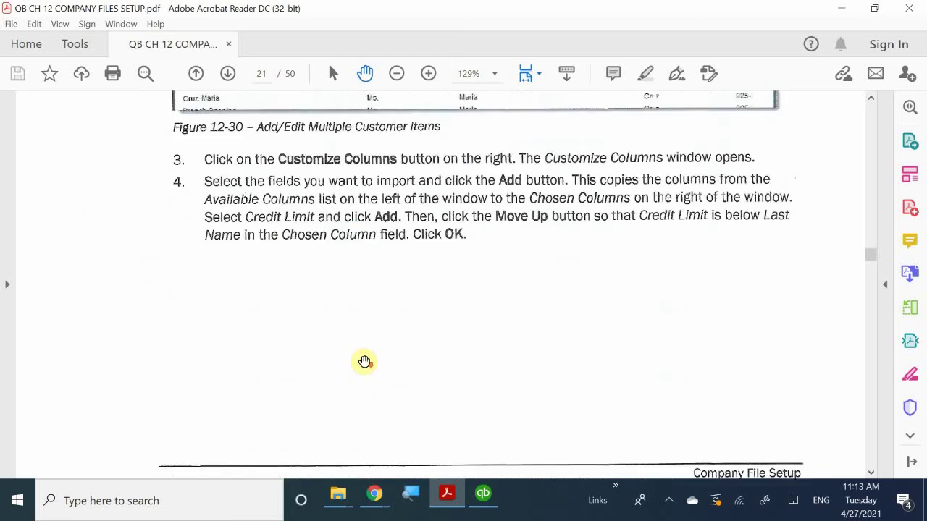
scroll(365, 361, down, 8)
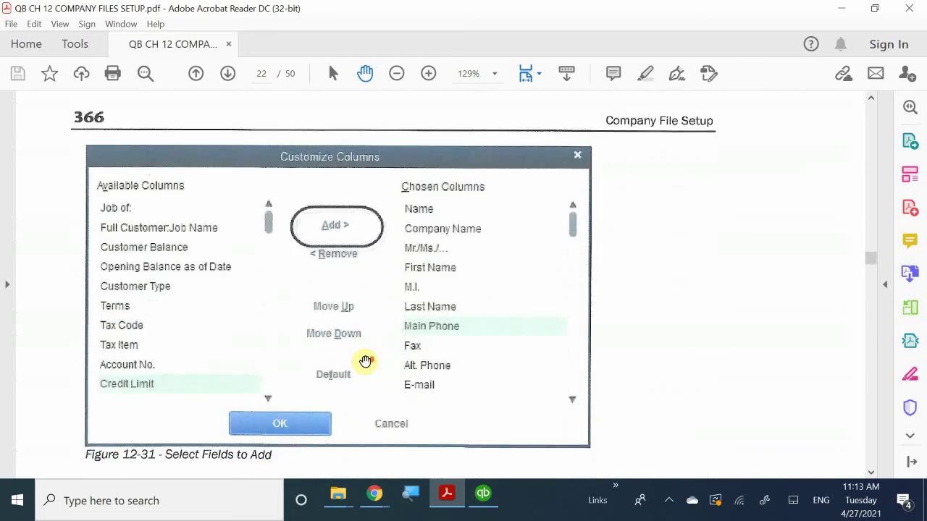
scroll(365, 361, down, 9)
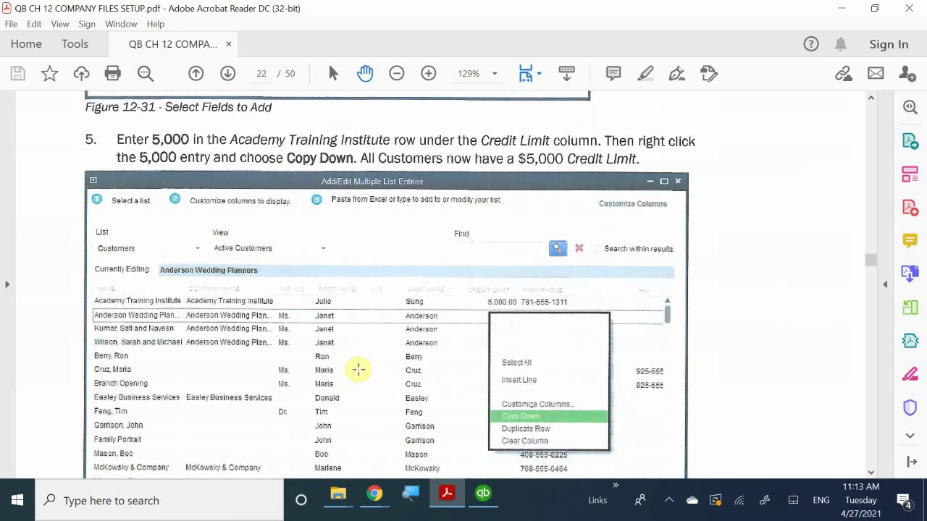
scroll(358, 370, down, 4)
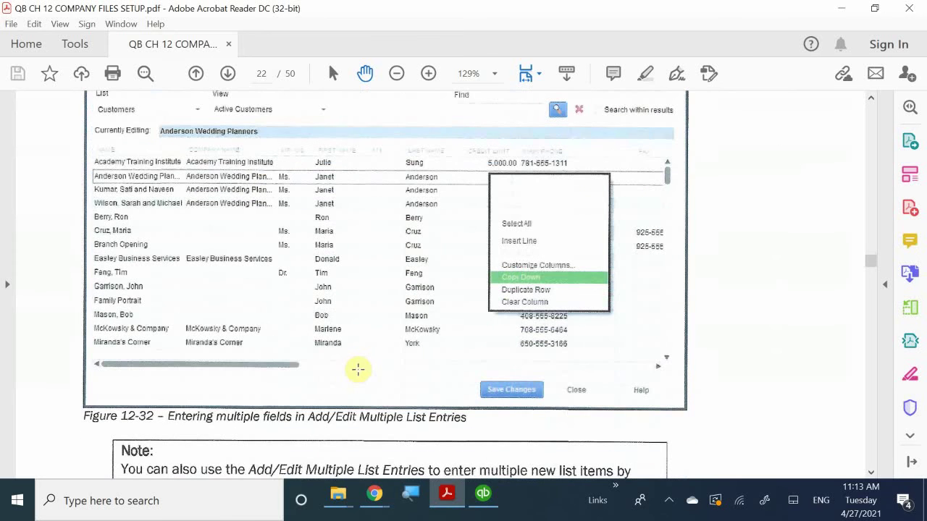
Step: Return to QuickBooks, examine the account balances from the start of the list, and view the Journal Entries bank account's register, closing it again
click(483, 496)
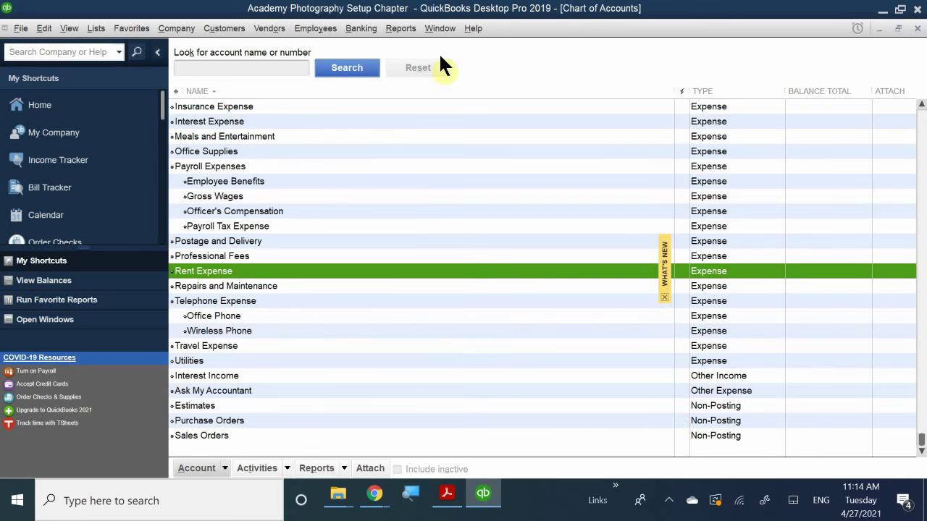
scroll(495, 275, up, 2)
scroll(495, 271, up, 13)
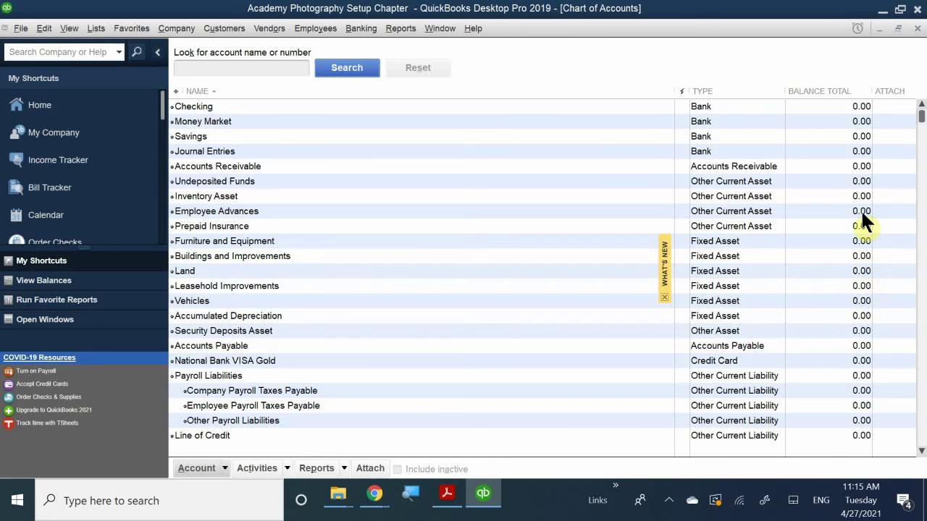
scroll(831, 185, down, 3)
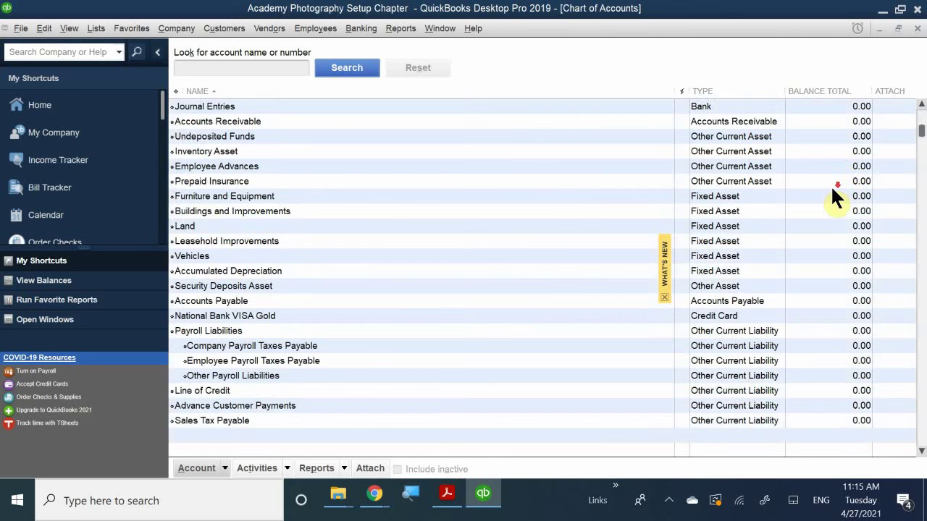
scroll(830, 185, up, 3)
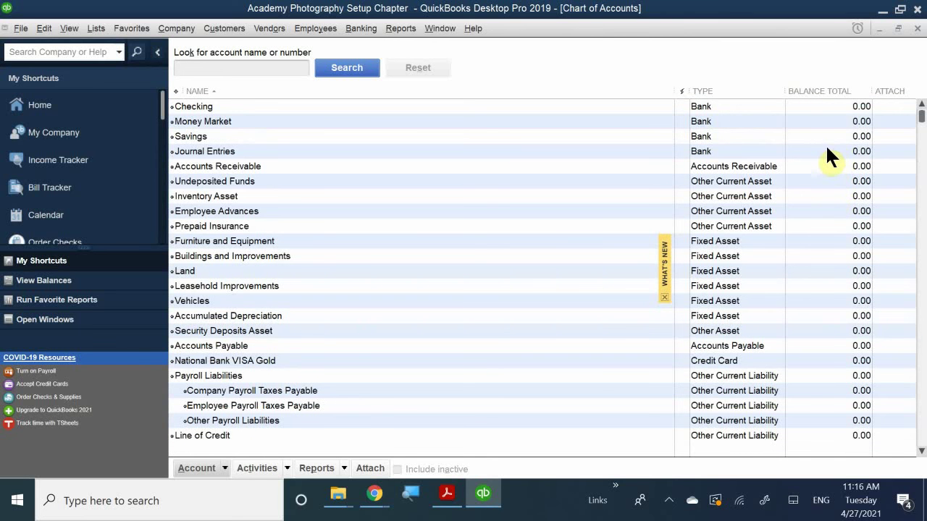
double_click(826, 151)
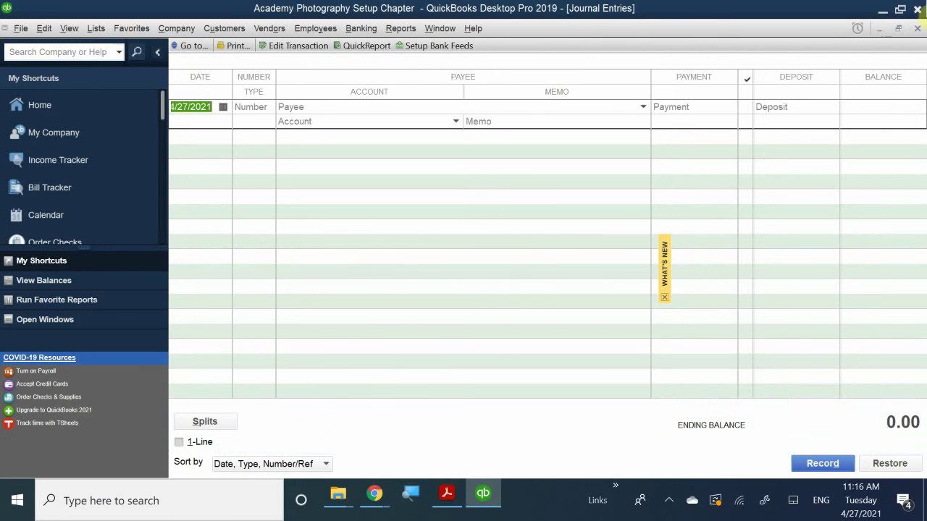
click(917, 28)
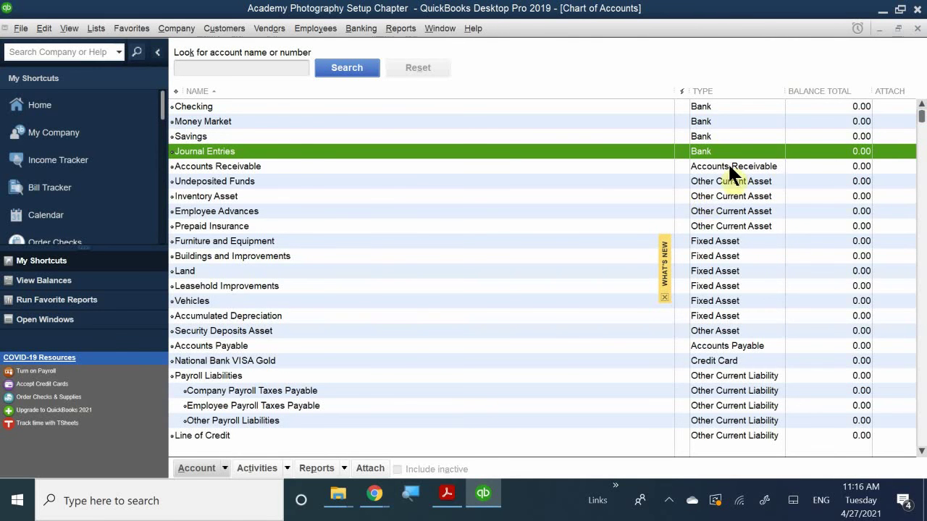
Step: Examine the whole Chart of Accounts, comparing which account types carry a balance total, and return to the start of the list
scroll(790, 145, down, 8)
scroll(790, 165, down, 4)
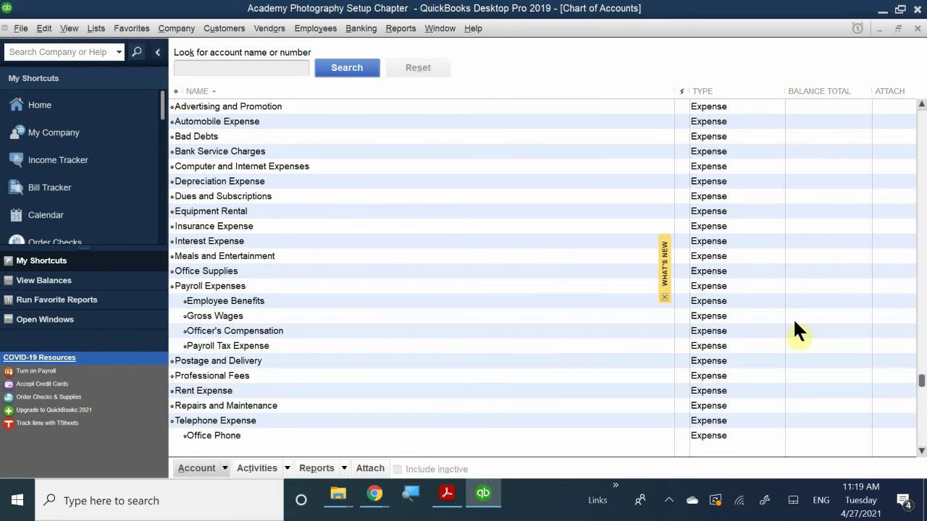
scroll(794, 322, down, 3)
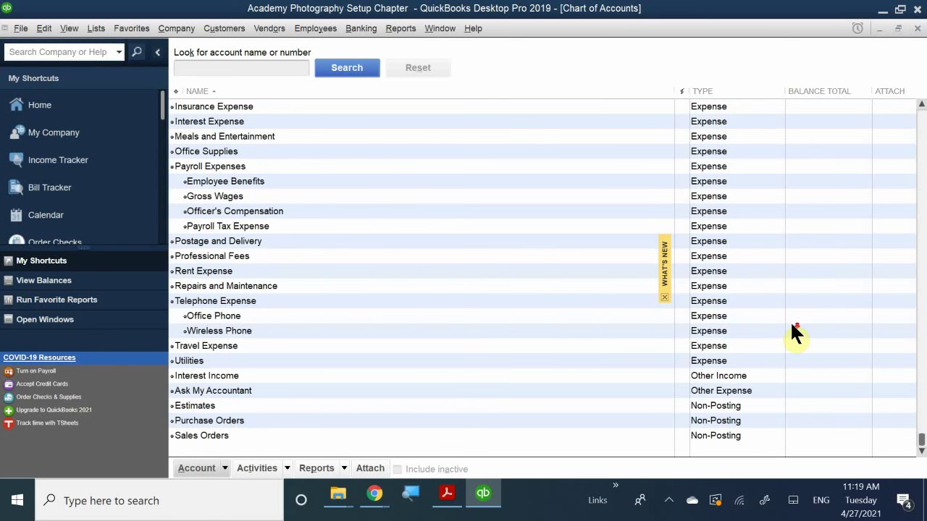
scroll(792, 325, up, 15)
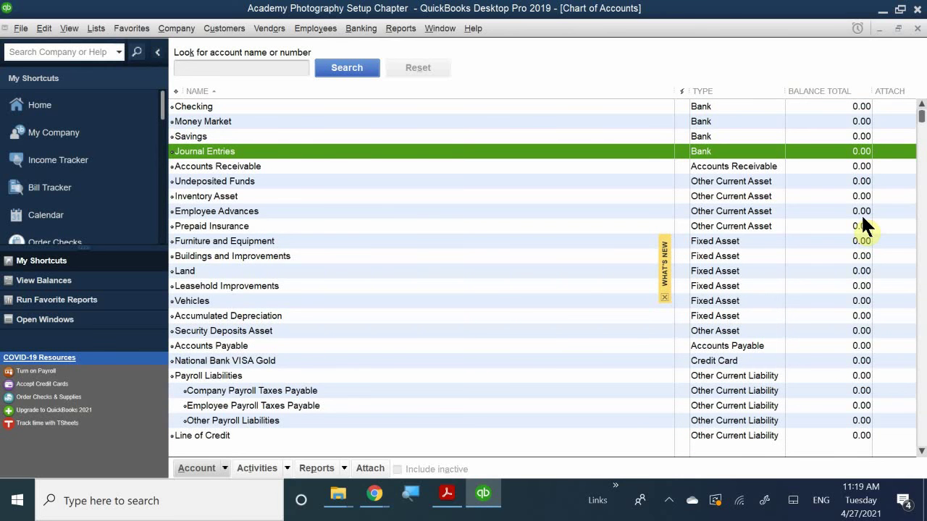
scroll(861, 214, down, 1)
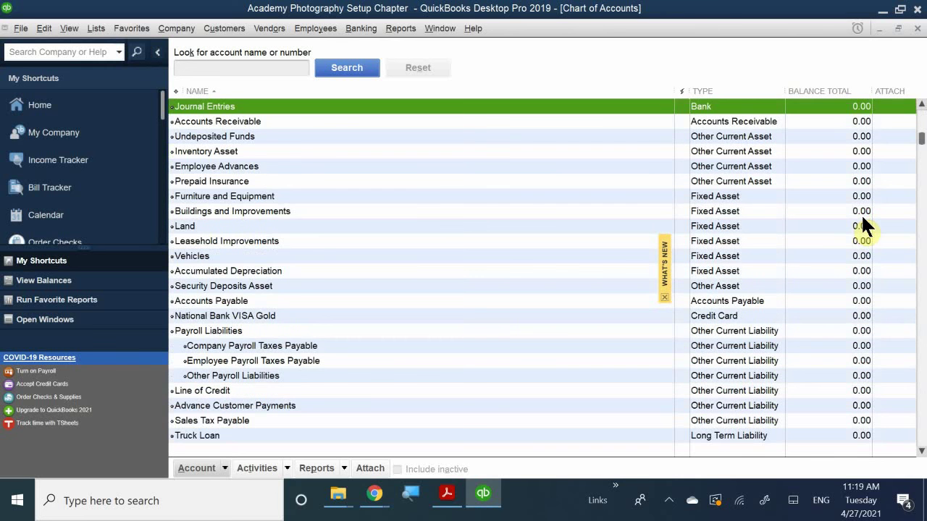
scroll(862, 221, down, 5)
scroll(861, 214, down, 2)
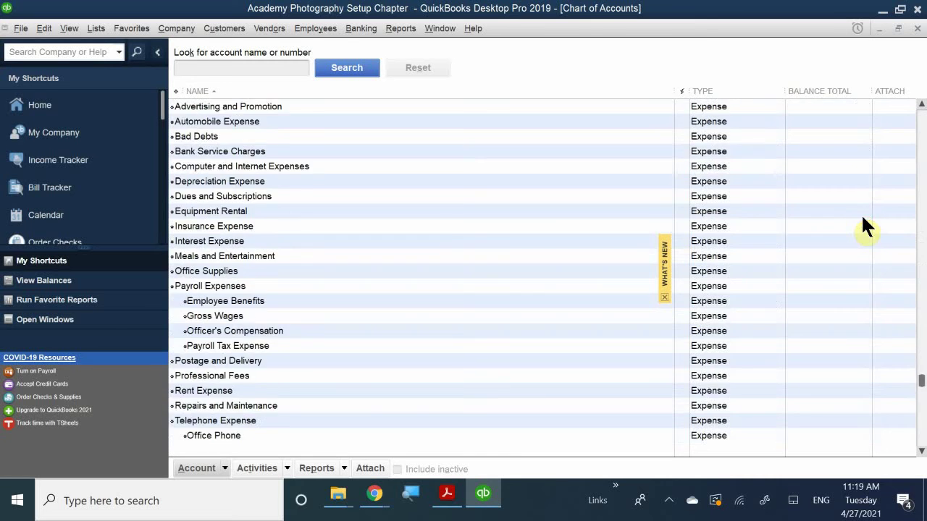
scroll(861, 213, up, 12)
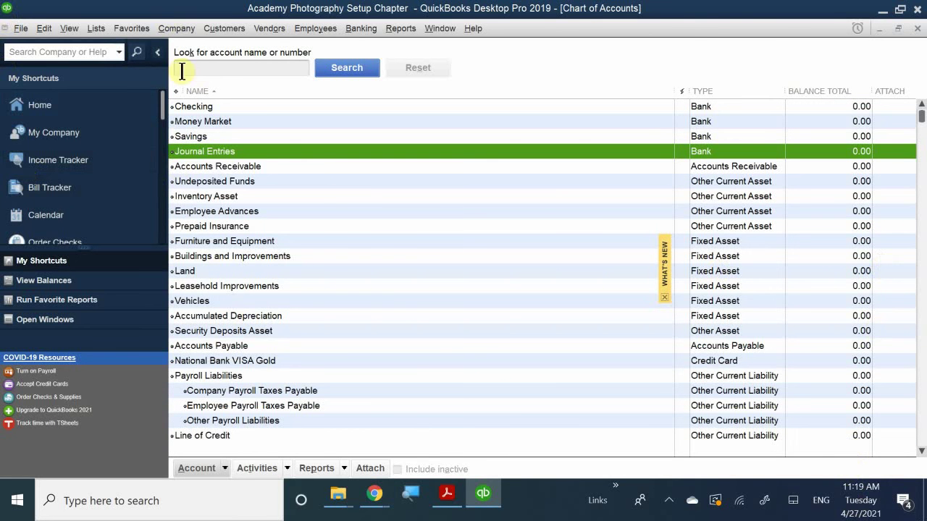
Step: Open the Checking account's edit form to view its details and opening balance option, and leave it without saving
right_click(226, 106)
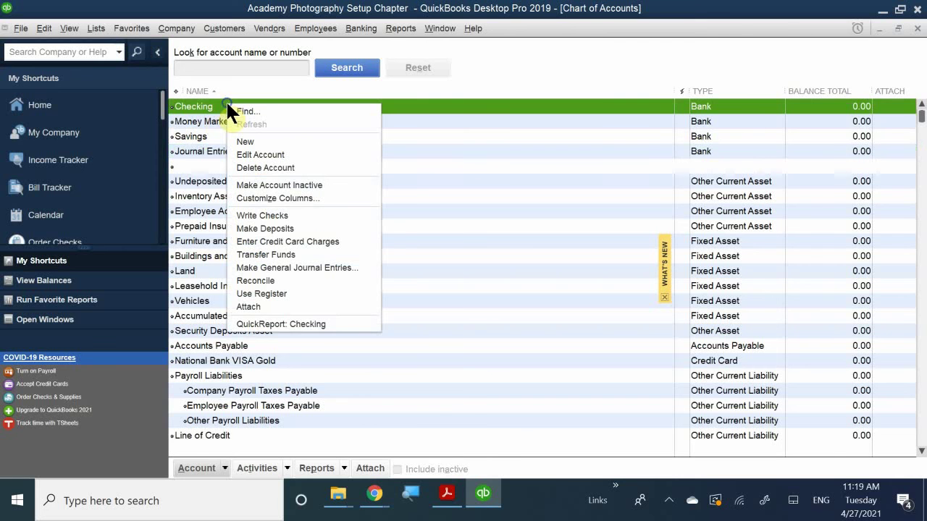
click(268, 152)
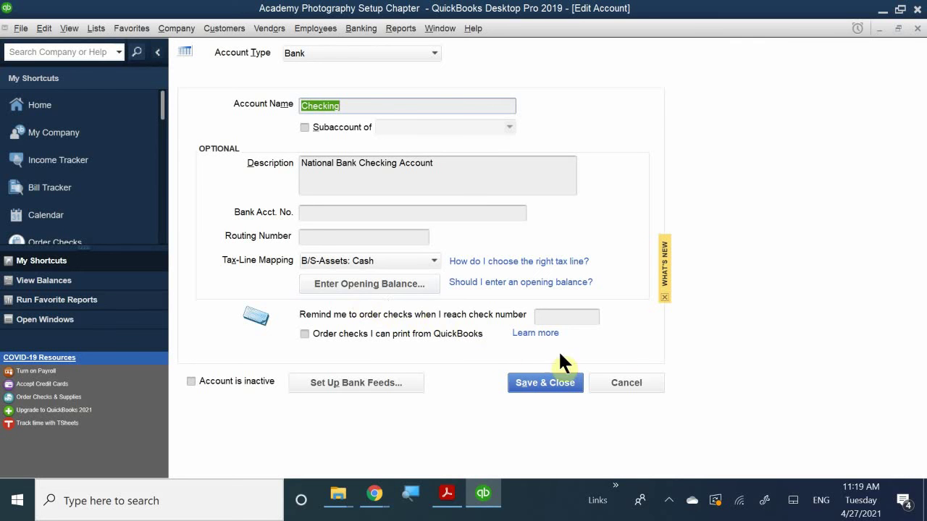
click(621, 379)
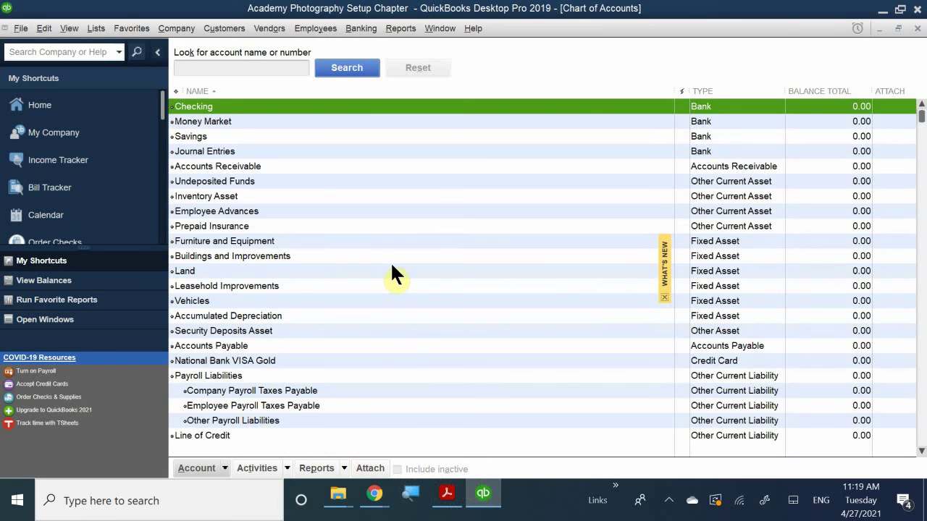
scroll(392, 268, down, 9)
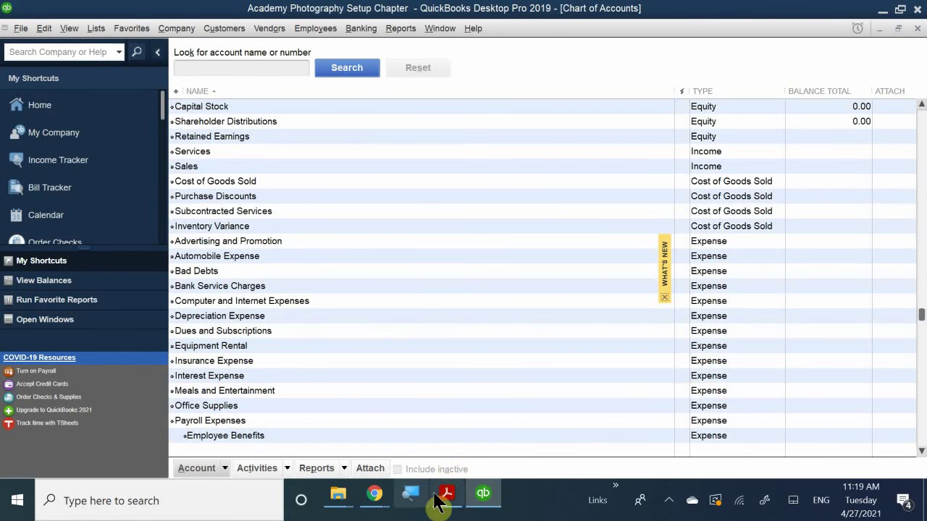
Step: Switch to the PDF guide and read the start of Setting Up Opening Balances – Step 4, including the trial balance section
mouse_move(449, 499)
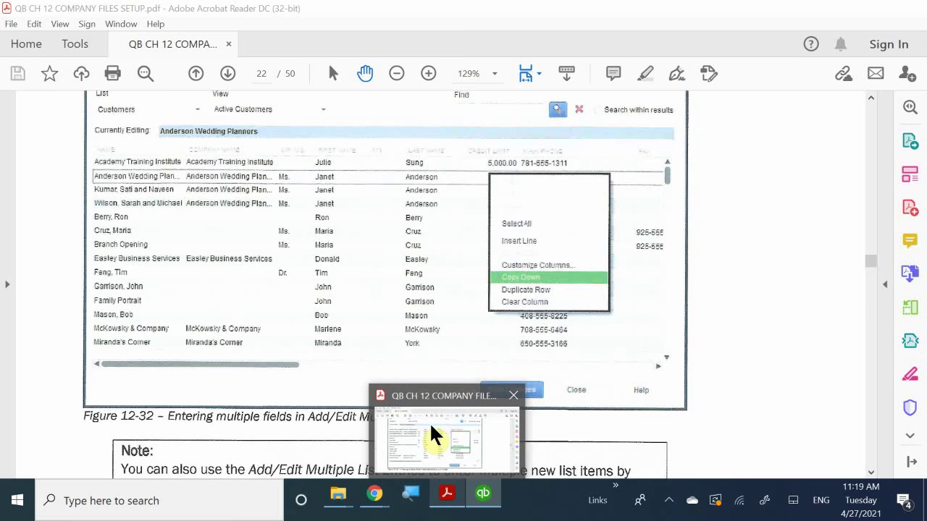
click(433, 433)
scroll(469, 305, down, 5)
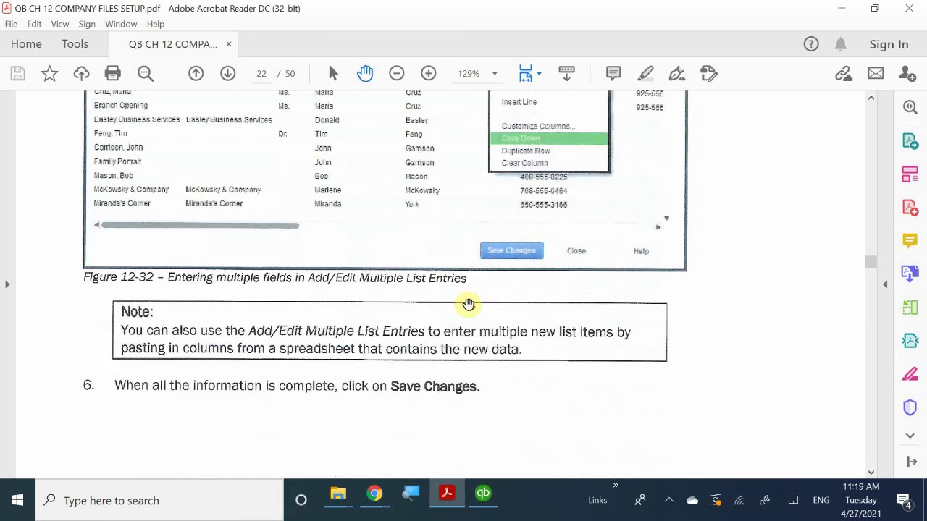
scroll(468, 305, down, 5)
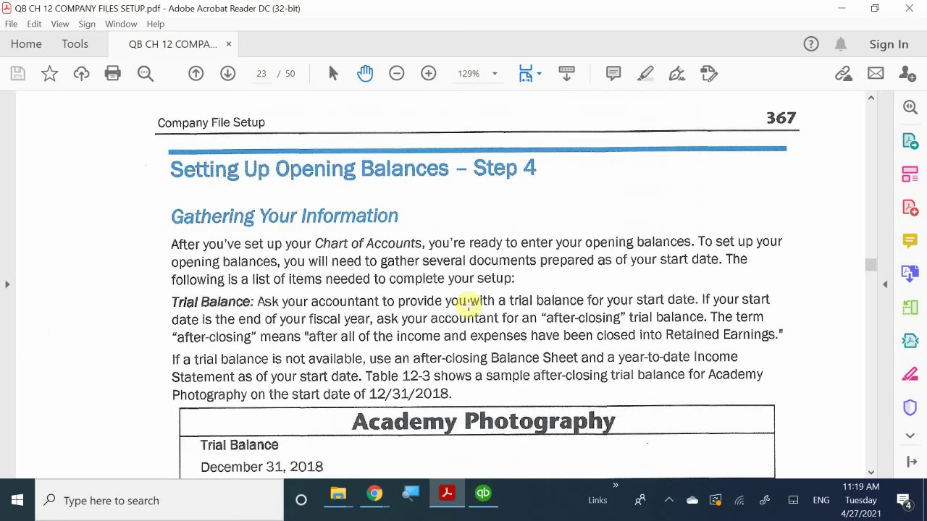
scroll(462, 196, down, 1)
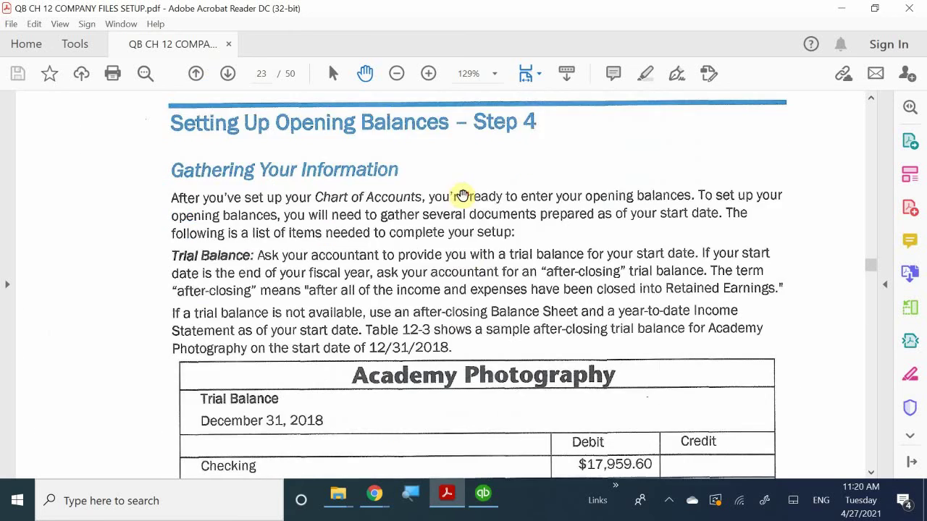
Step: Examine the guide's sample Academy Photography trial balance dated December 31, 2018, reading its account rows and debit and credit columns
scroll(462, 195, down, 5)
scroll(467, 197, up, 3)
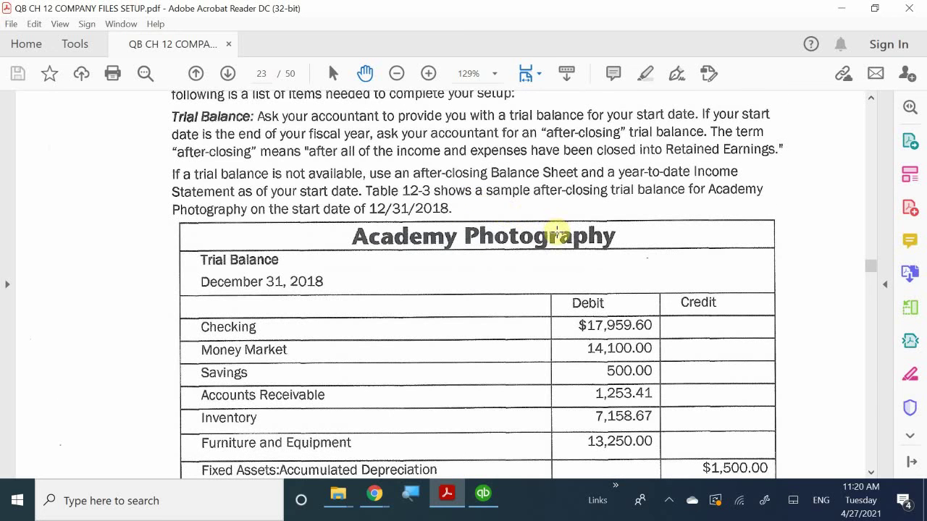
scroll(556, 234, down, 1)
scroll(557, 233, down, 2)
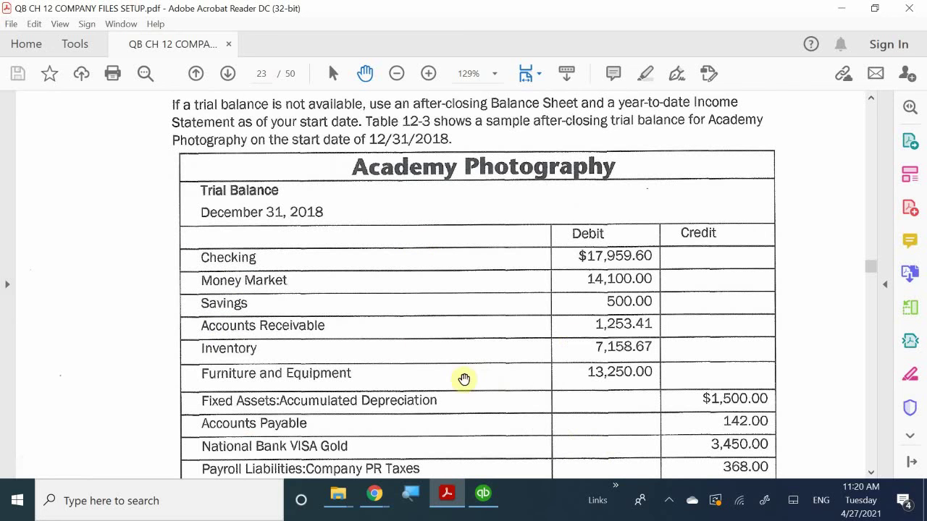
Step: Switch to QuickBooks, open the Make General Journal Entries form to view its fields, dismiss the numbering notice, and close the form without an entry
click(481, 496)
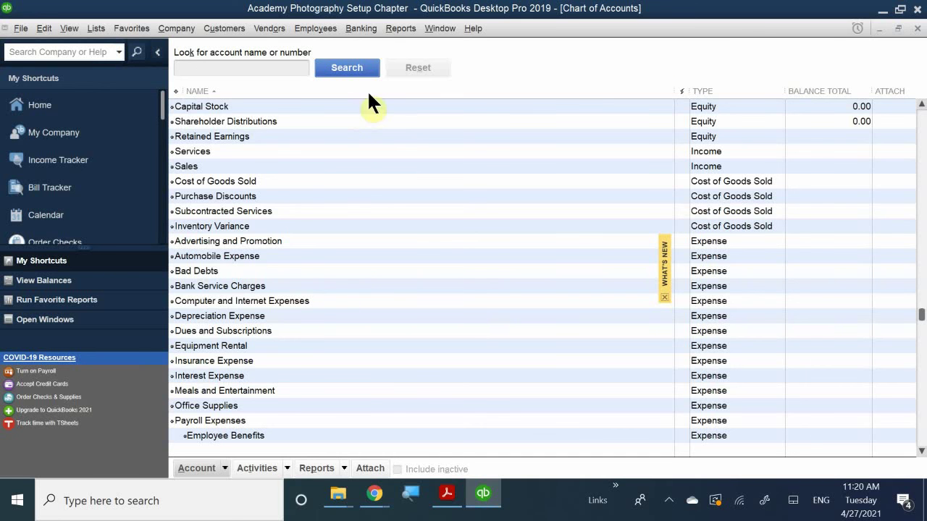
click(177, 28)
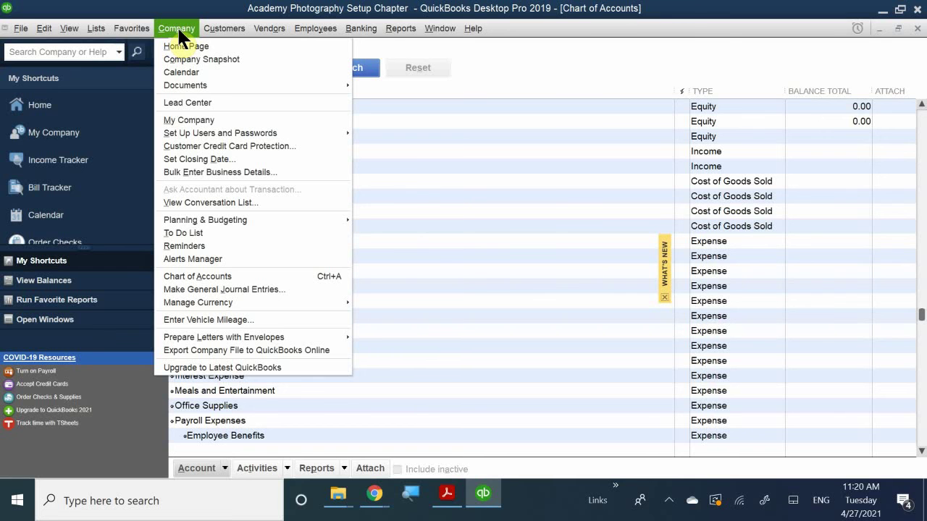
click(271, 293)
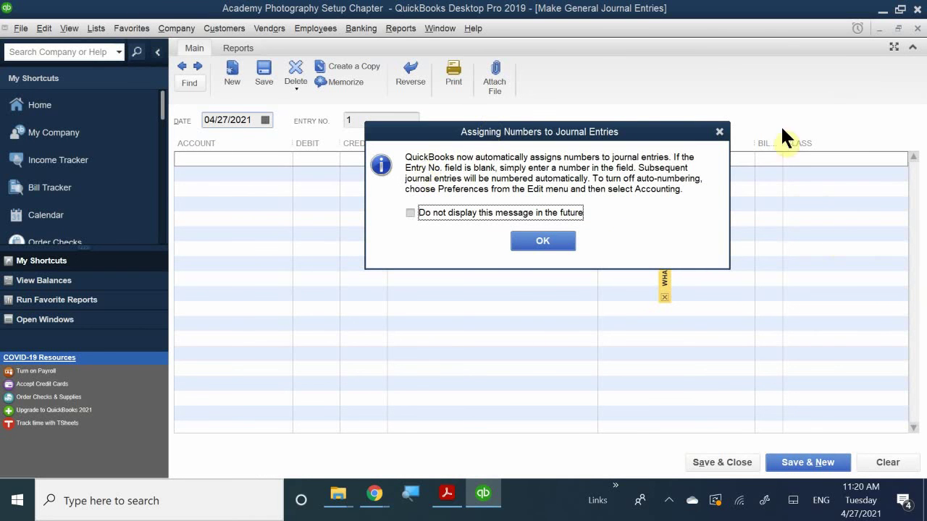
click(719, 131)
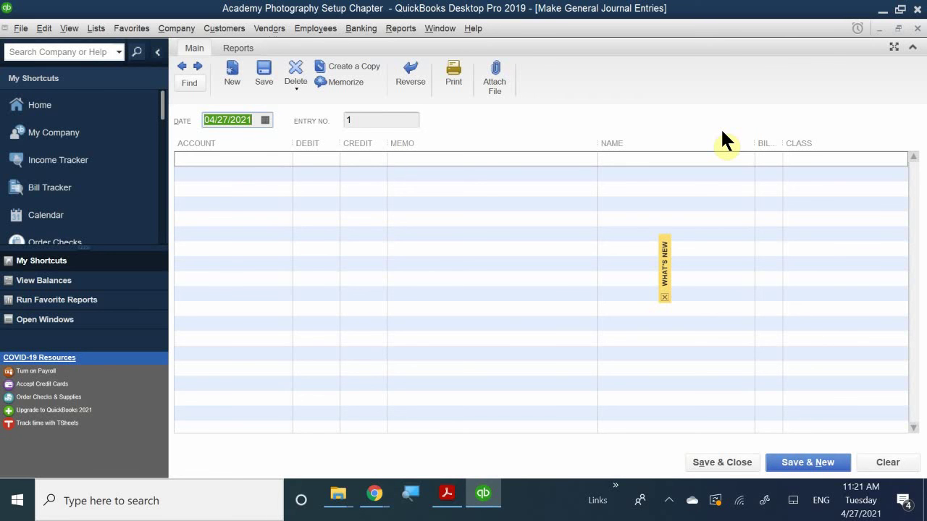
click(917, 29)
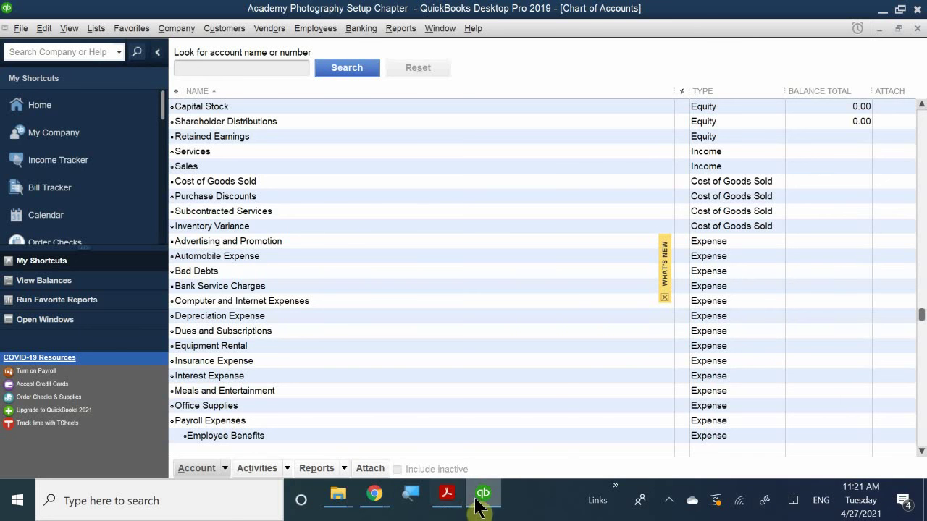
Step: Switch back to the PDF guide and examine the Academy Photography trial balance from its asset accounts through to the TOTAL row
mouse_move(479, 497)
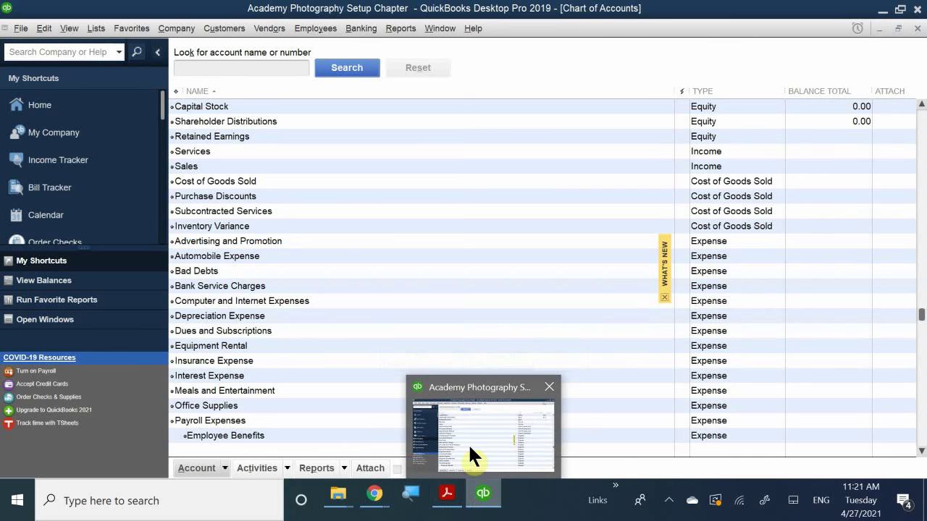
mouse_move(447, 494)
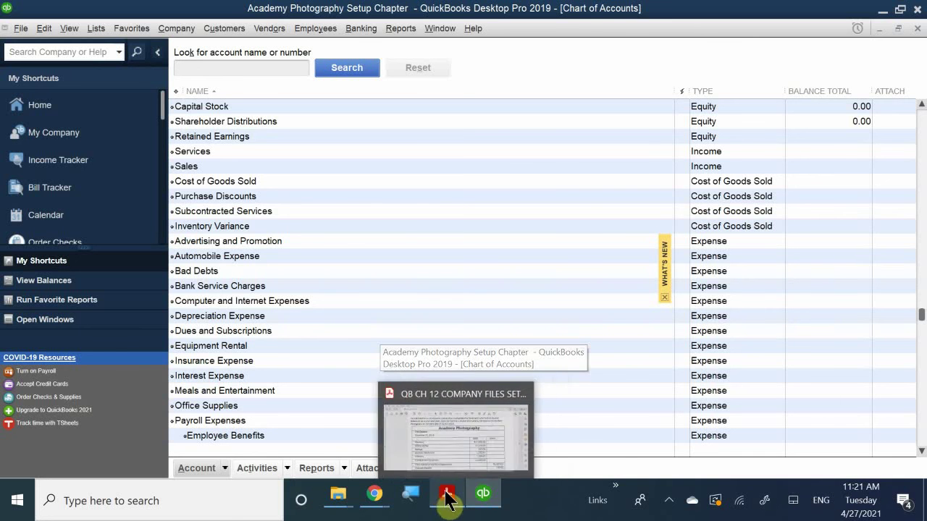
click(445, 442)
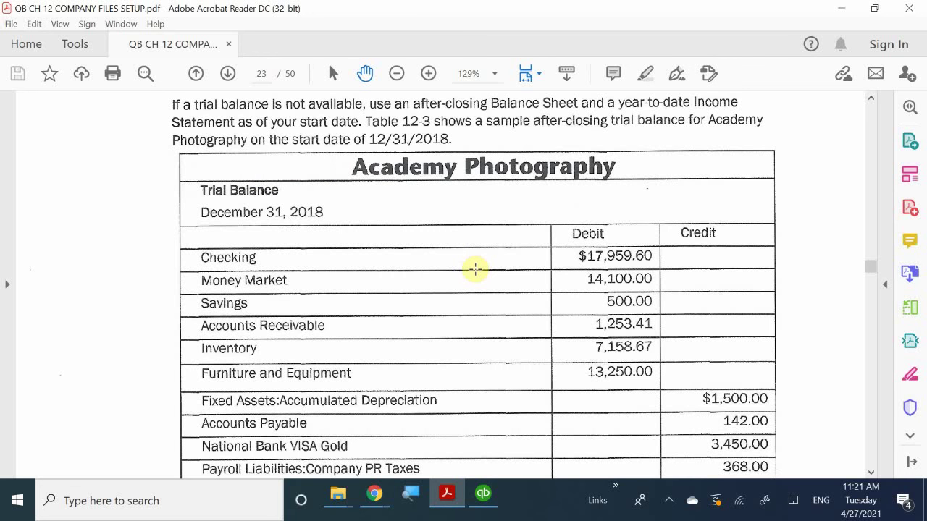
scroll(475, 270, down, 2)
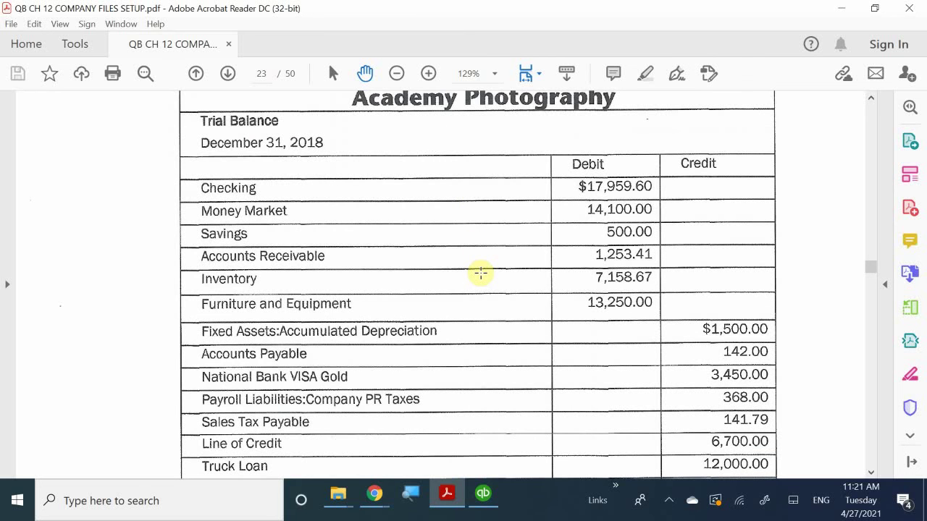
scroll(509, 352, up, 3)
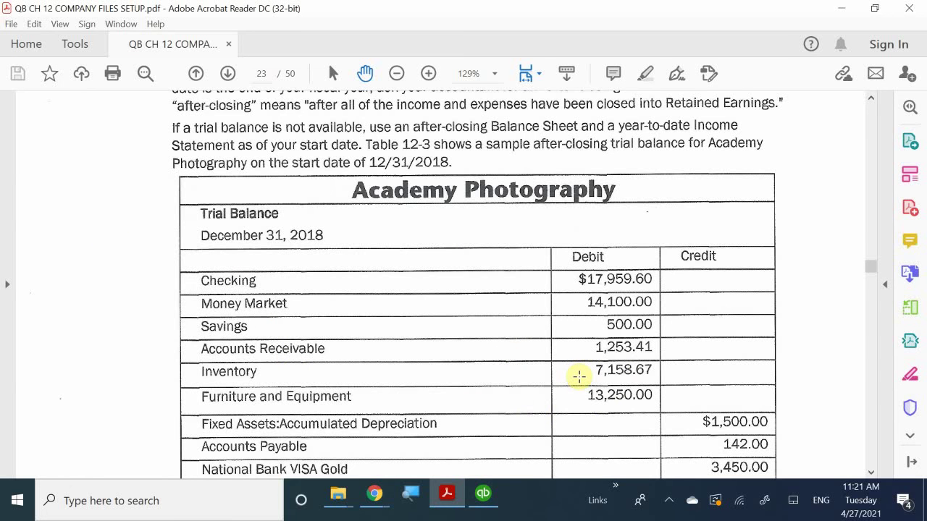
scroll(579, 376, down, 8)
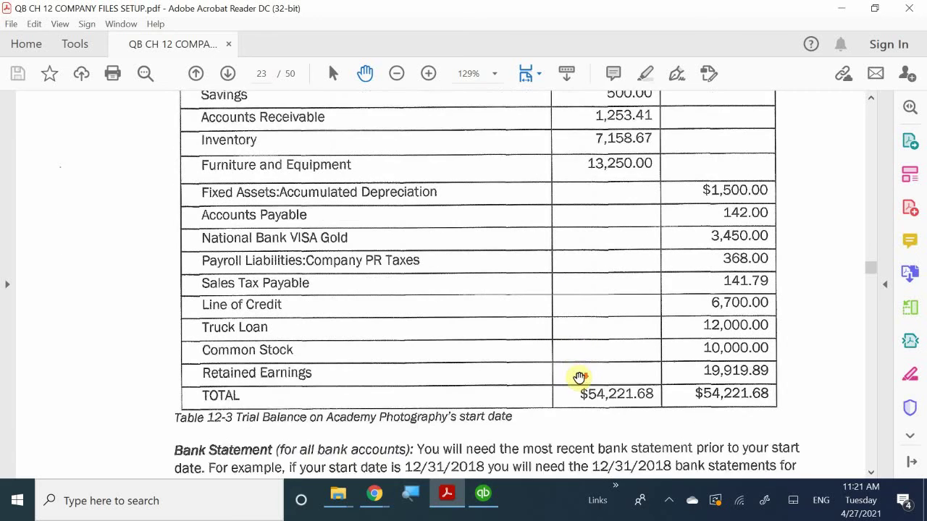
Step: Read the guide's other opening balance requirements, from the bank statement, unpaid bills, outstanding items and open invoices to the payroll information
scroll(579, 377, down, 16)
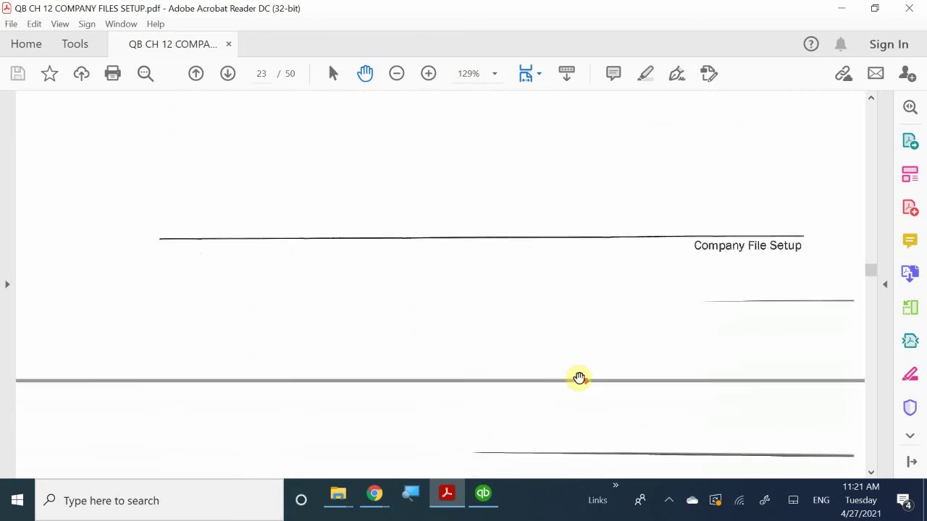
scroll(581, 377, down, 8)
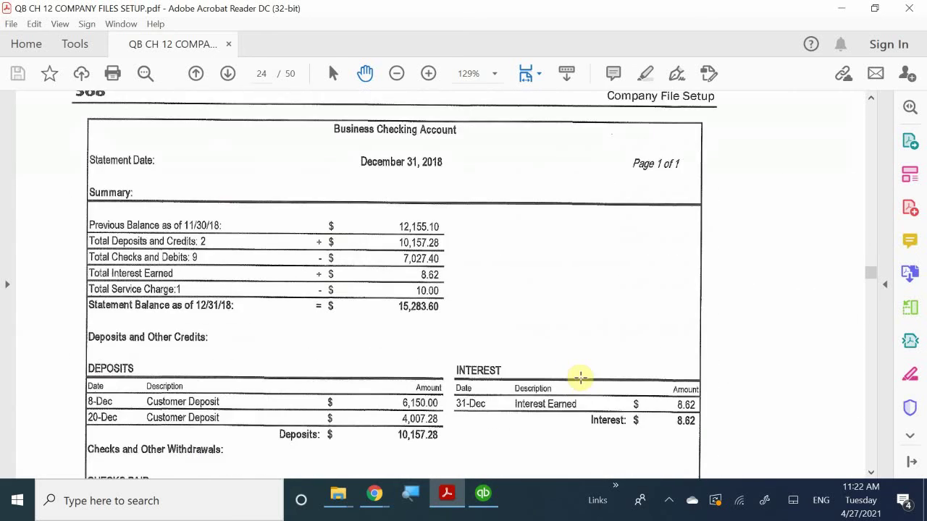
scroll(581, 377, down, 16)
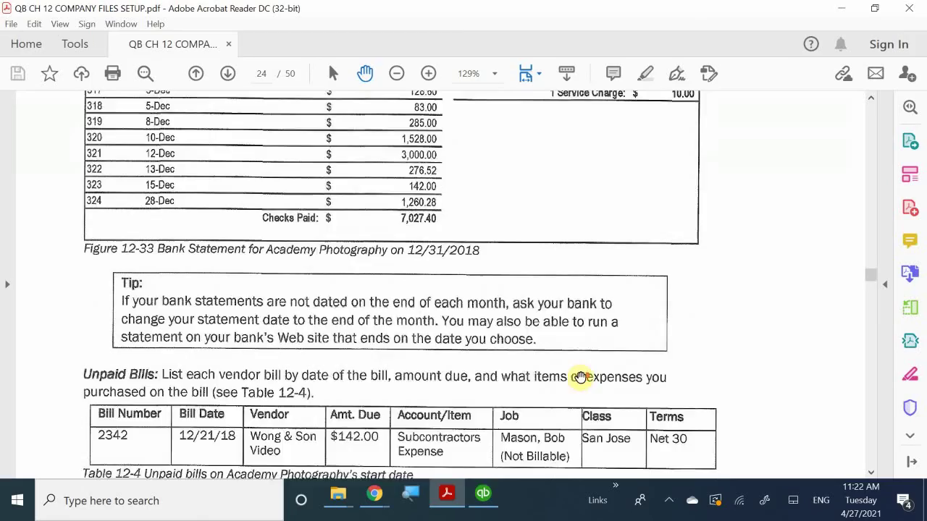
scroll(581, 377, down, 10)
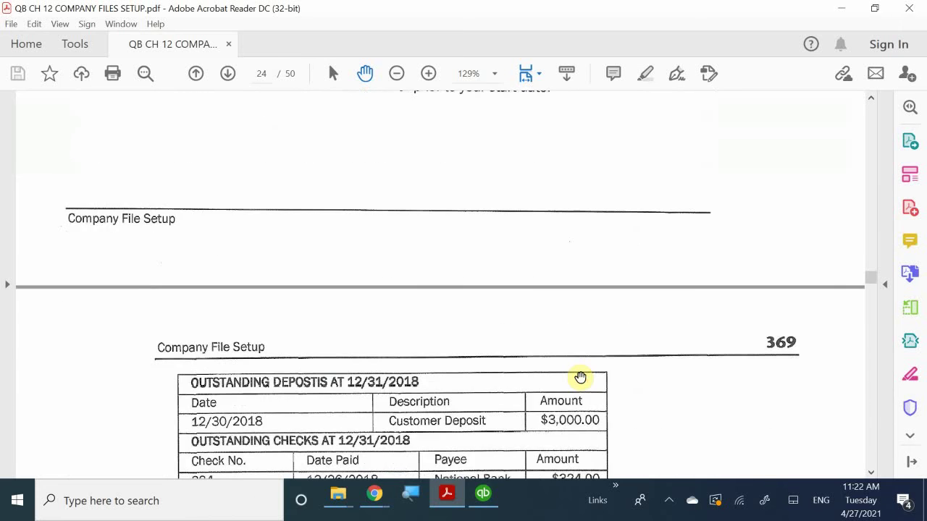
scroll(582, 378, down, 5)
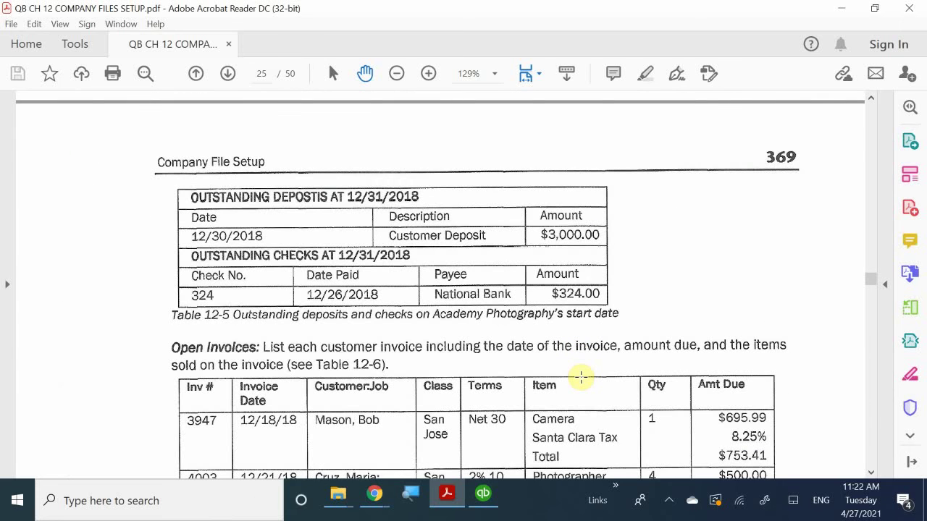
scroll(580, 378, down, 7)
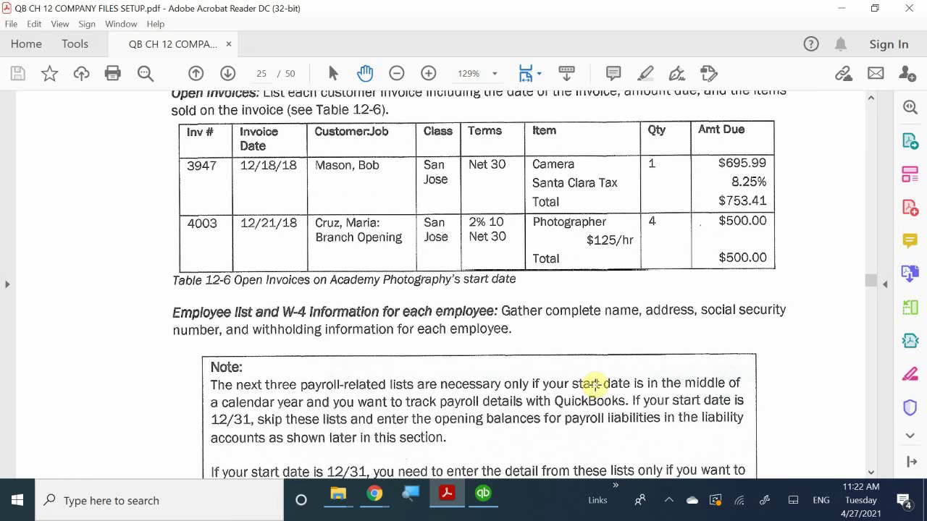
scroll(594, 385, down, 5)
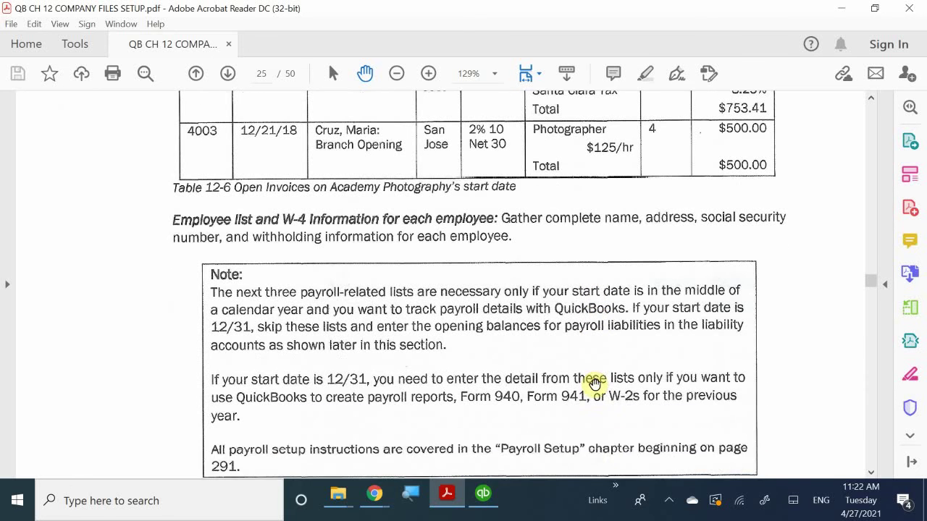
scroll(594, 385, down, 1)
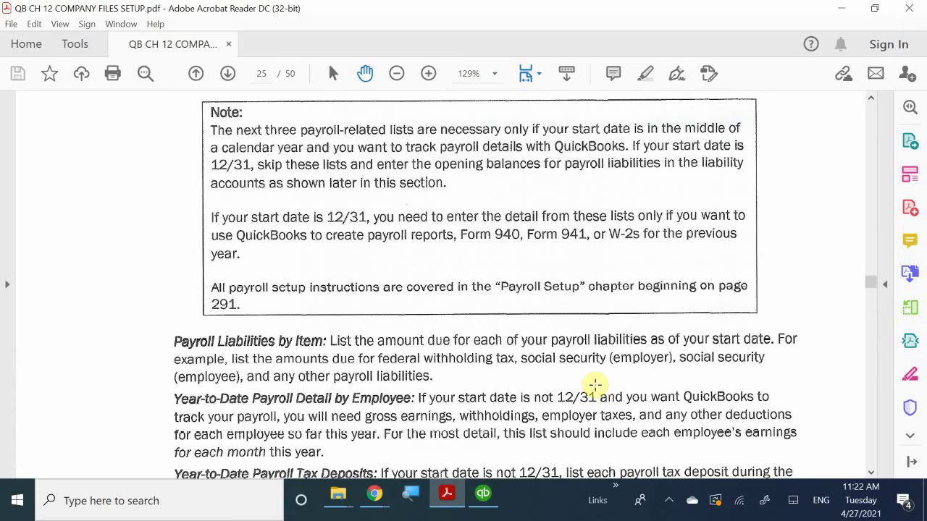
Step: Skim the guide from the physical inventory table through Opening Balances for Accounts and Understanding Opening Bal Equity to Entering Open Bills
scroll(594, 385, down, 12)
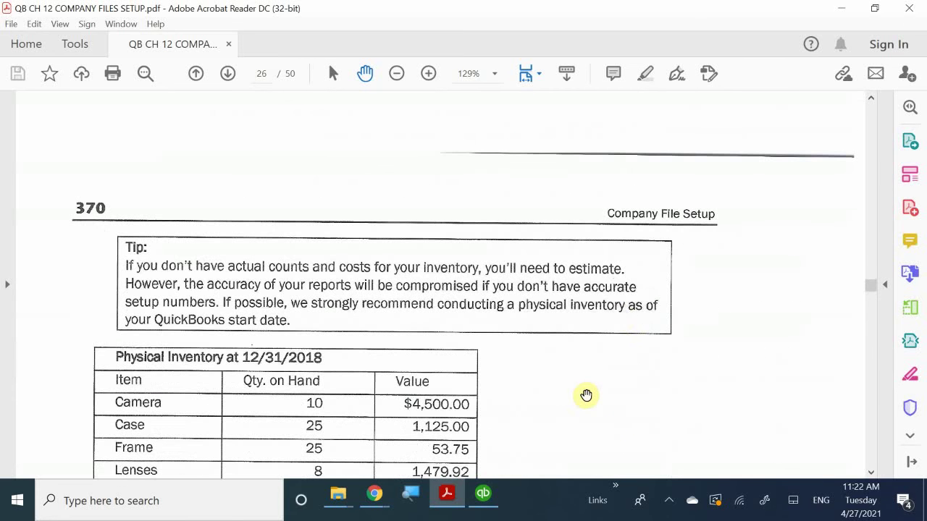
scroll(598, 352, down, 3)
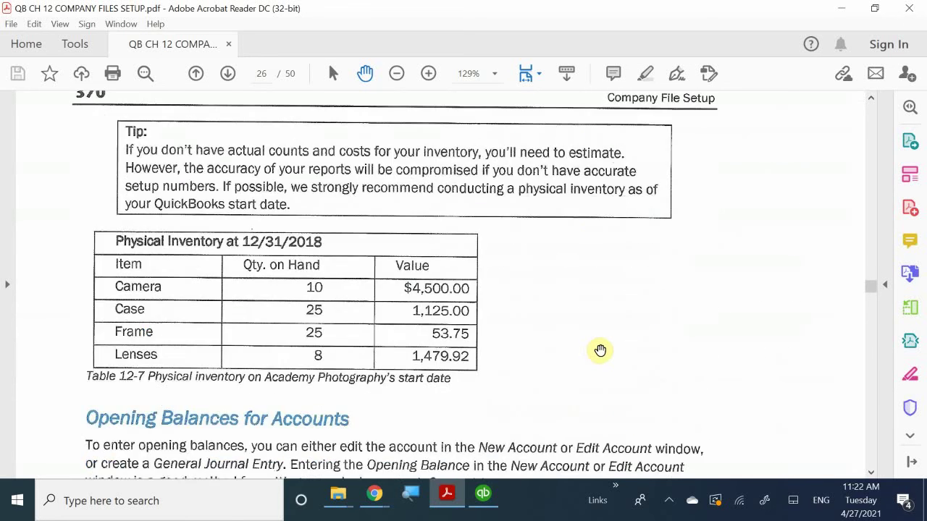
scroll(600, 350, down, 6)
scroll(600, 350, down, 18)
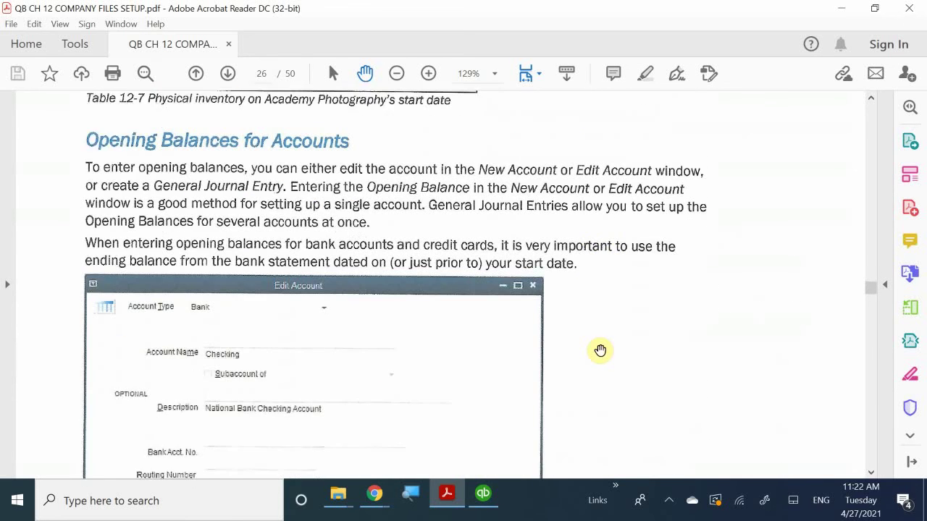
scroll(601, 350, down, 20)
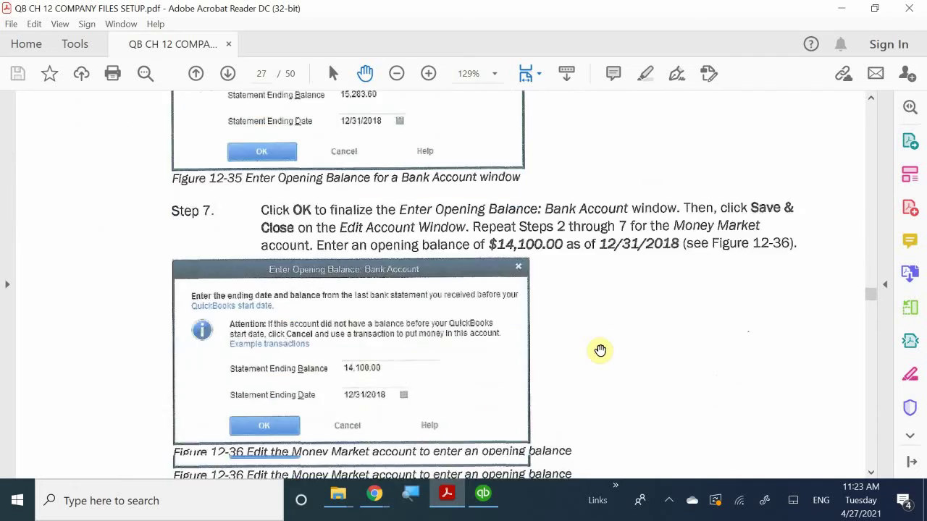
scroll(600, 352, down, 20)
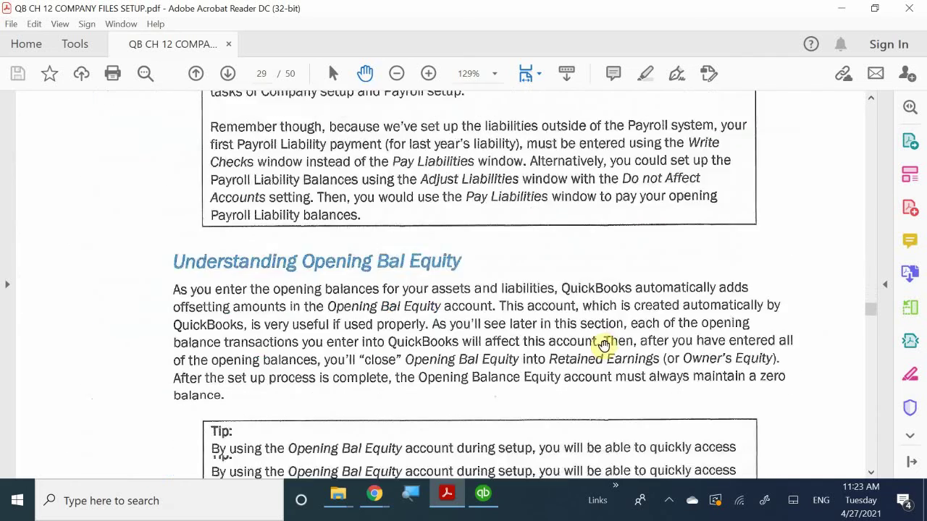
scroll(605, 347, down, 10)
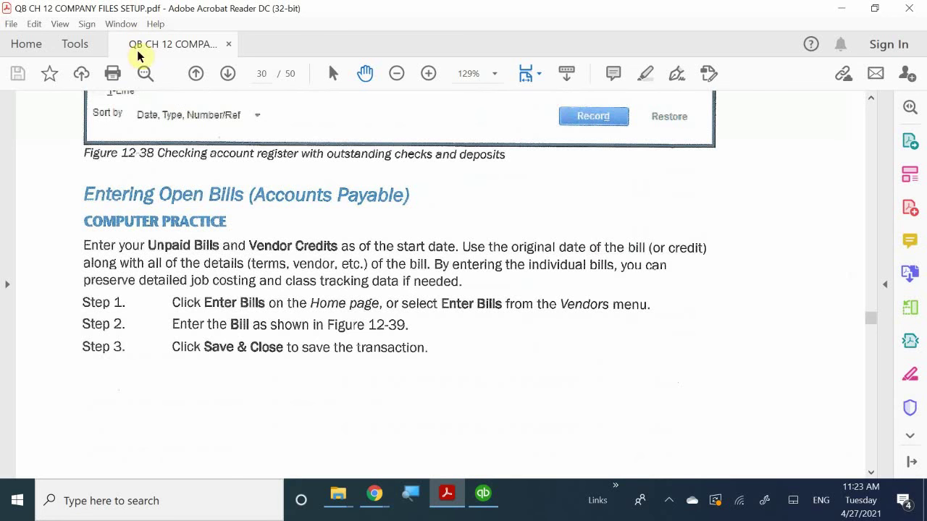
Step: Page ahead through the guide to PDF page 41, where restricting a user's access to selected areas of QuickBooks is covered
click(227, 75)
click(227, 74)
click(226, 75)
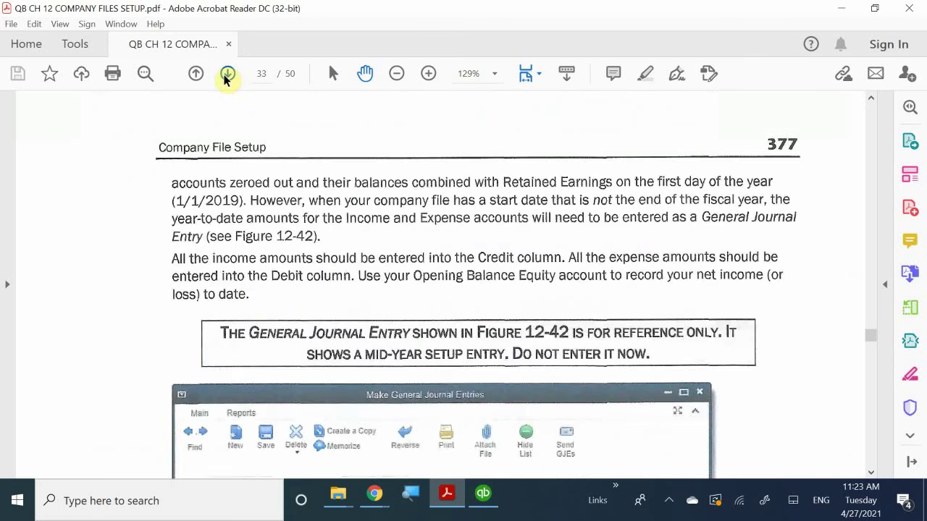
click(227, 75)
click(227, 75)
click(227, 75)
click(227, 74)
click(227, 74)
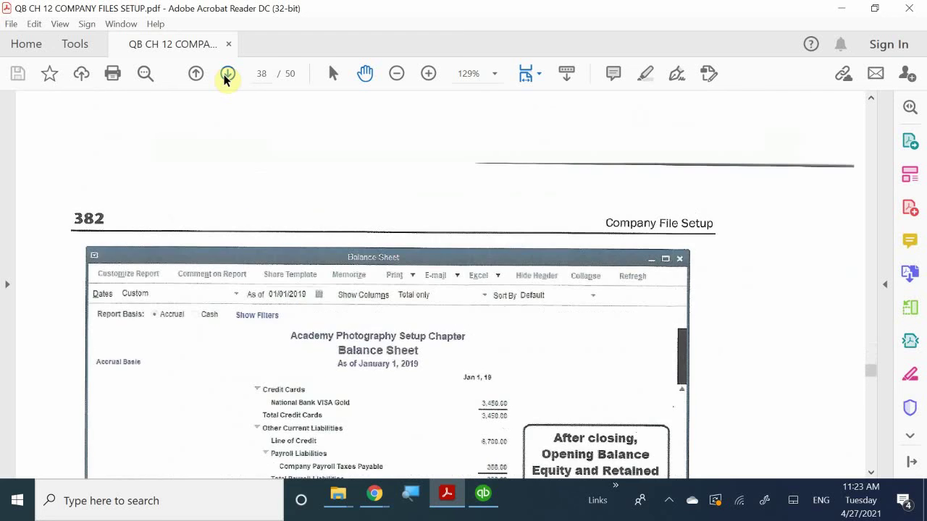
click(227, 75)
click(226, 74)
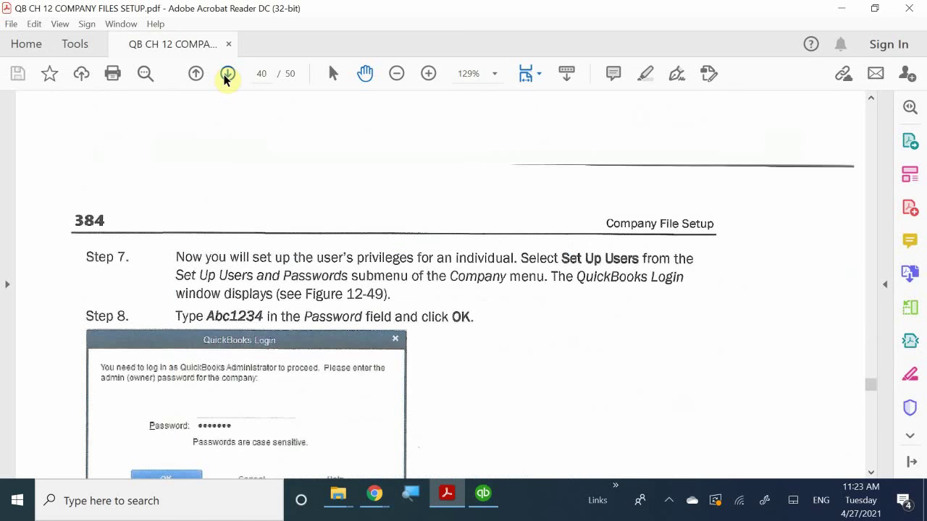
click(227, 75)
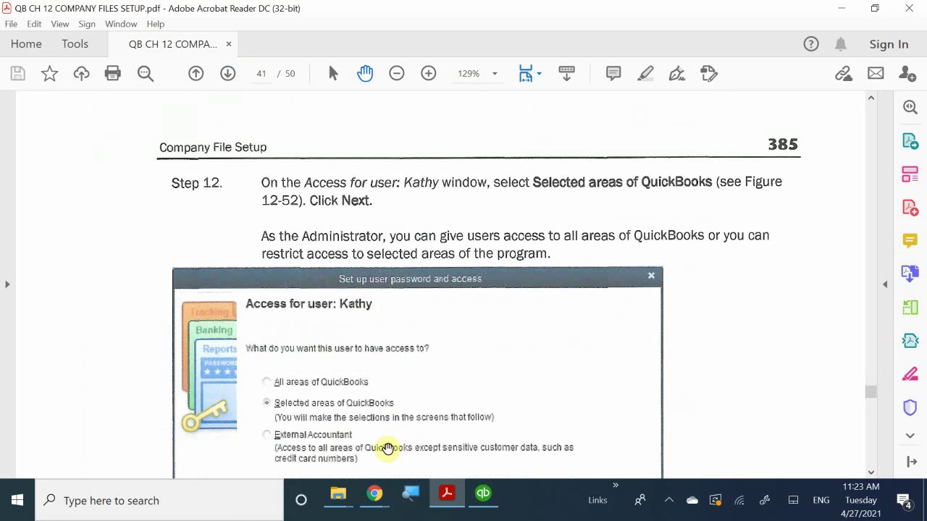
Step: Read the guide's user access instructions, covering Selected areas of QuickBooks, Sales and Accounts Receivable access, and Changing or Deleting Transactions
scroll(355, 358, down, 2)
scroll(398, 351, down, 2)
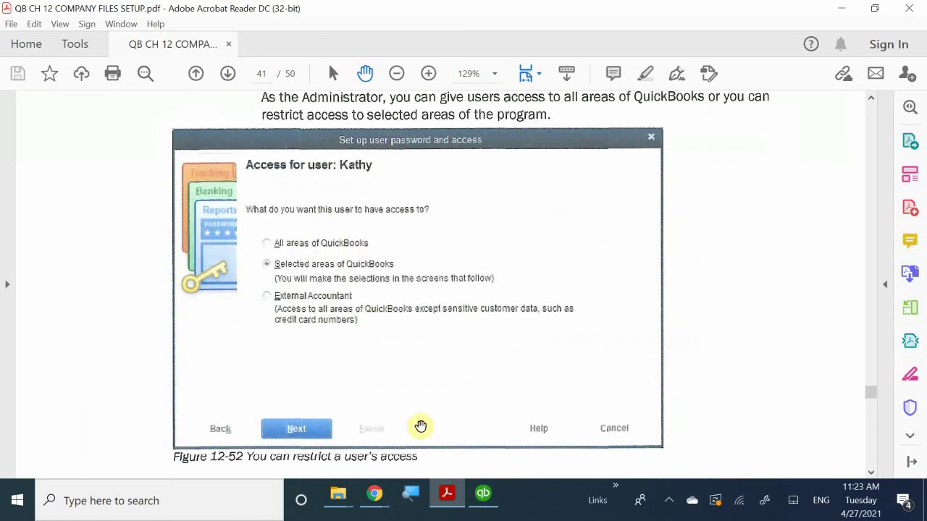
scroll(485, 349, down, 5)
scroll(470, 347, down, 3)
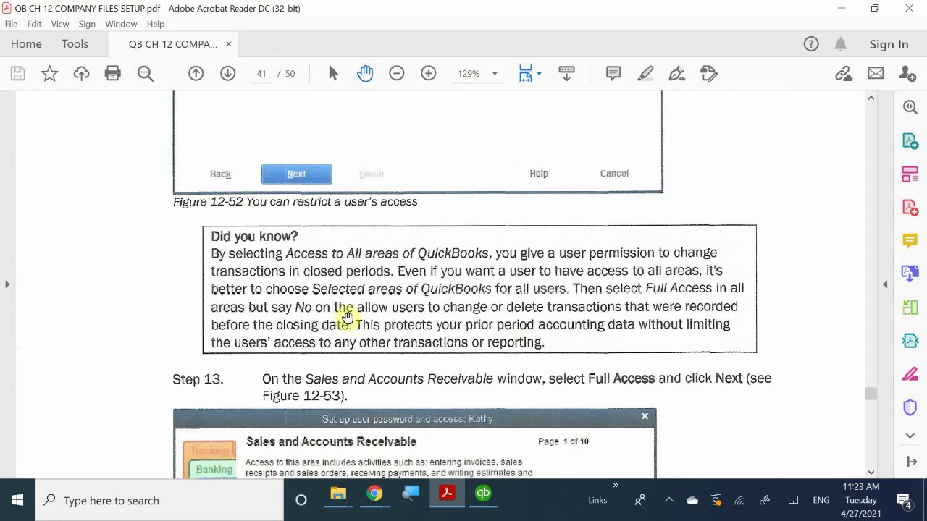
scroll(395, 238, down, 4)
scroll(403, 262, down, 7)
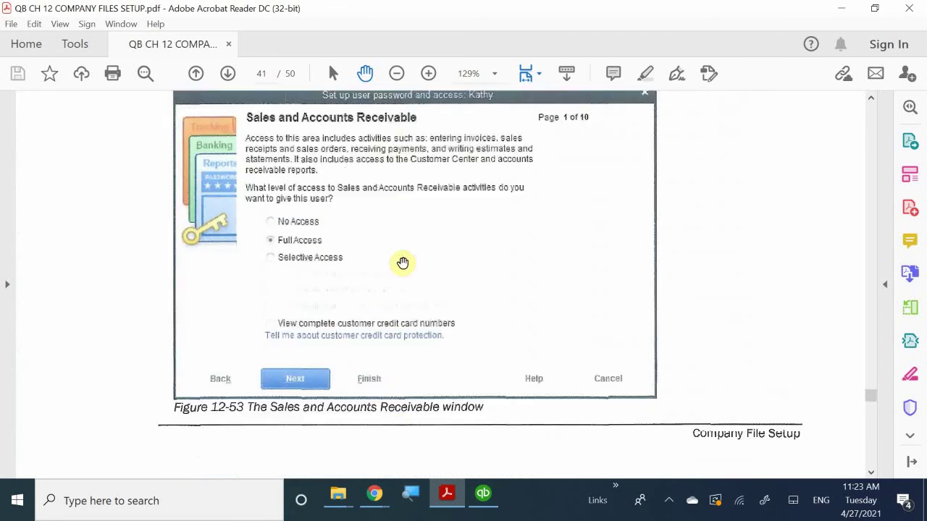
scroll(402, 263, down, 5)
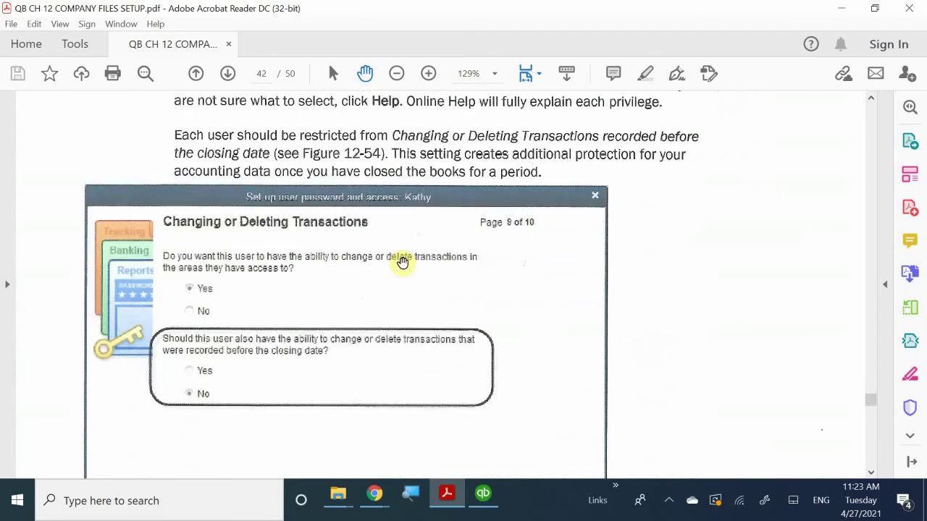
Step: Read the guide's final user access steps and the Multi-User and Single-User Modes section, including Figure 12-56 on switching to multi-user mode
scroll(402, 263, down, 1)
scroll(402, 263, down, 10)
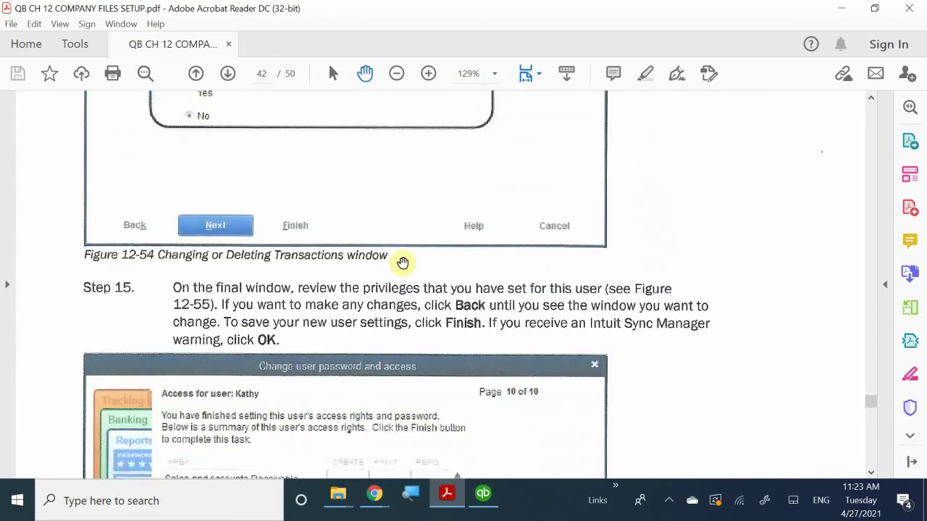
scroll(403, 263, down, 5)
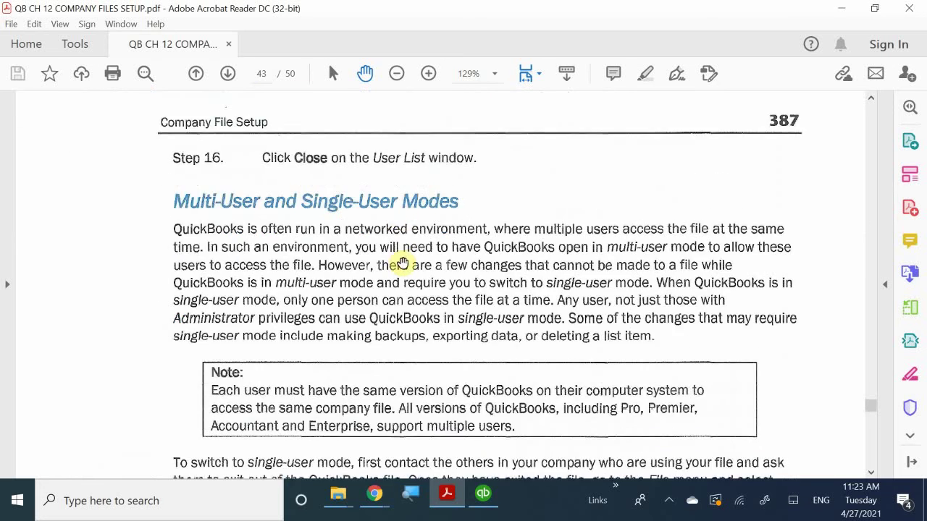
scroll(403, 263, down, 4)
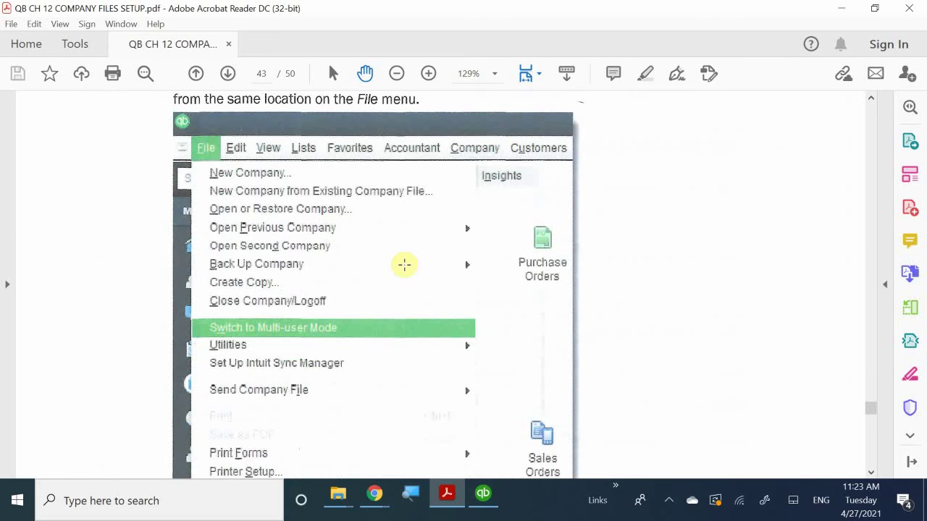
scroll(569, 297, down, 9)
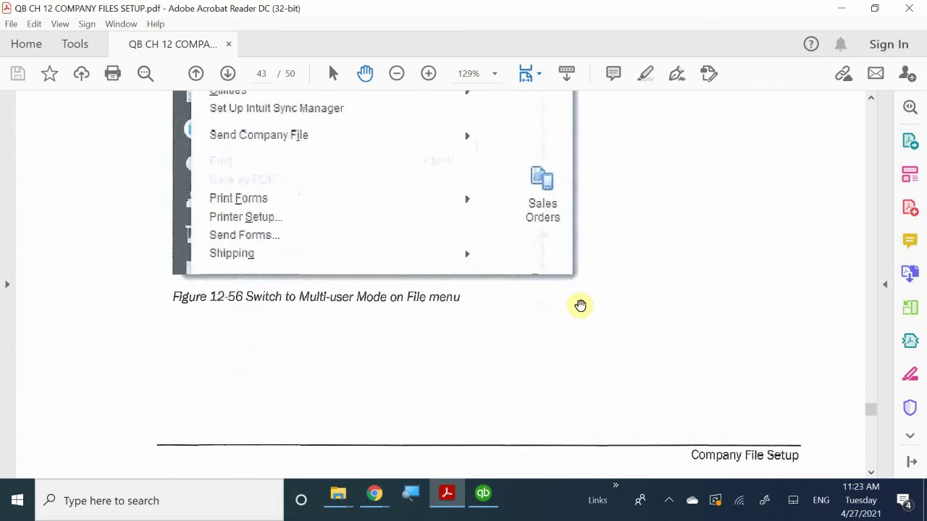
scroll(570, 313, down, 1)
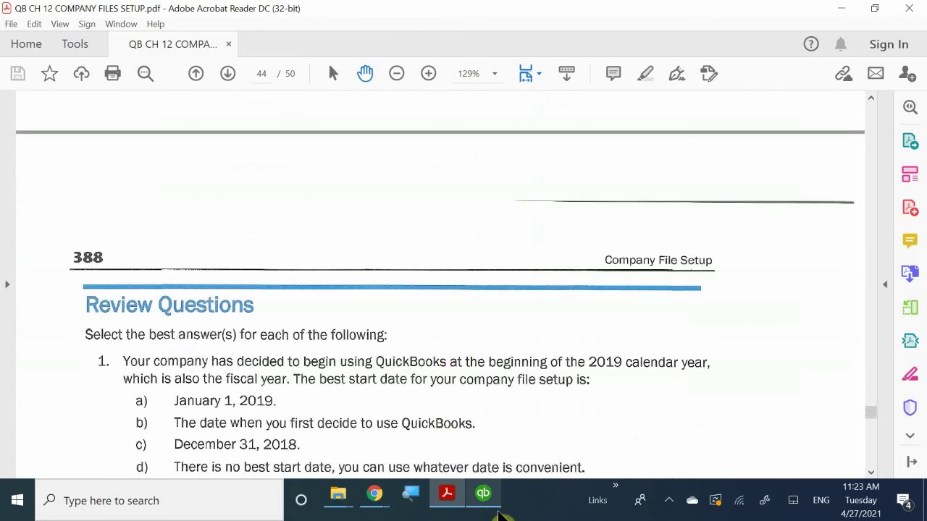
mouse_move(491, 513)
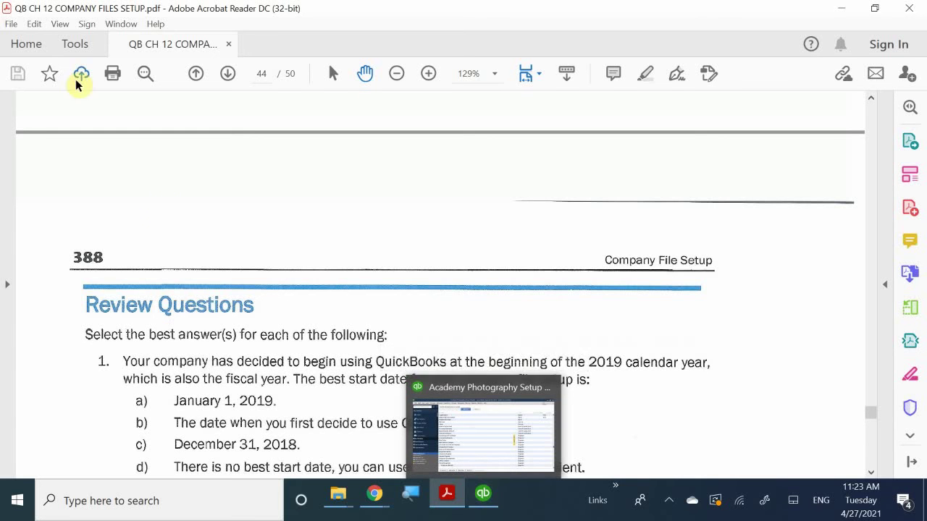
scroll(210, 215, up, 6)
scroll(217, 215, up, 1)
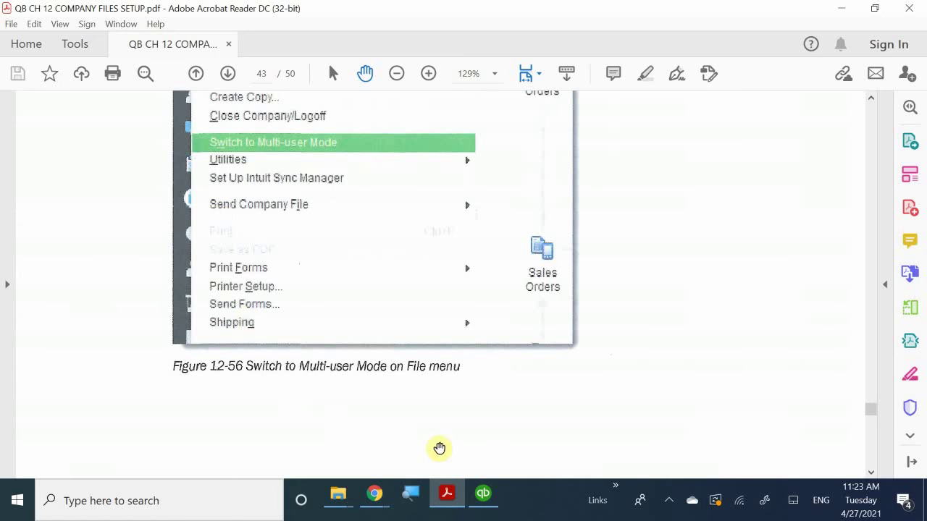
click(667, 503)
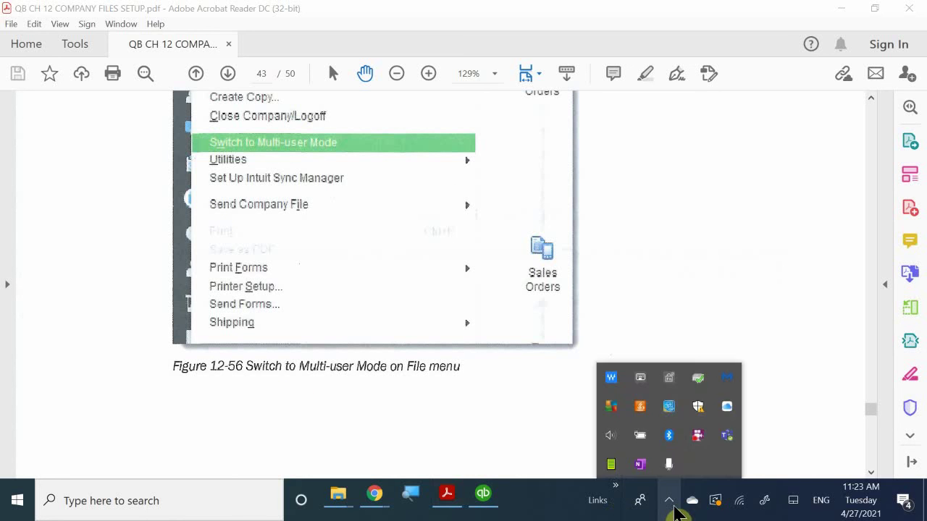
click(669, 505)
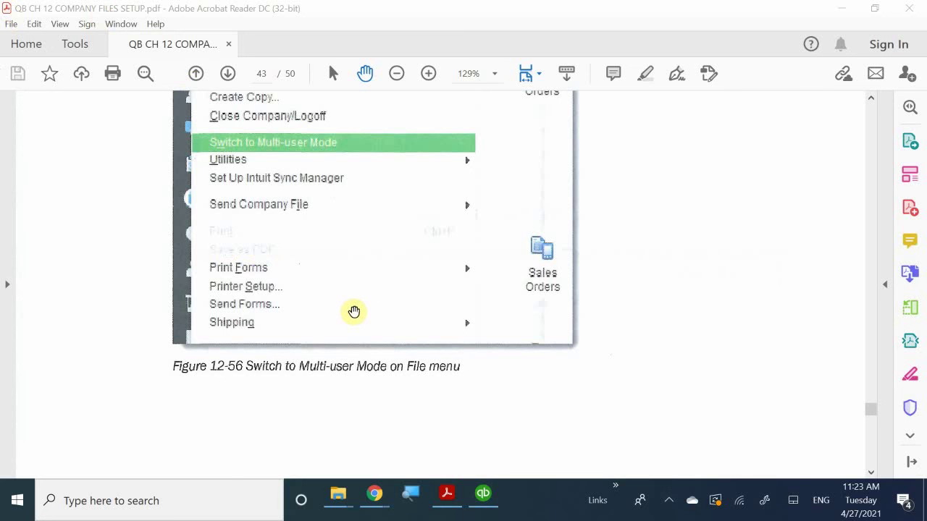
Step: Read review questions 1 and 2 on page 388, about the best start date and setting up A/R and A/P balances
scroll(354, 311, down, 15)
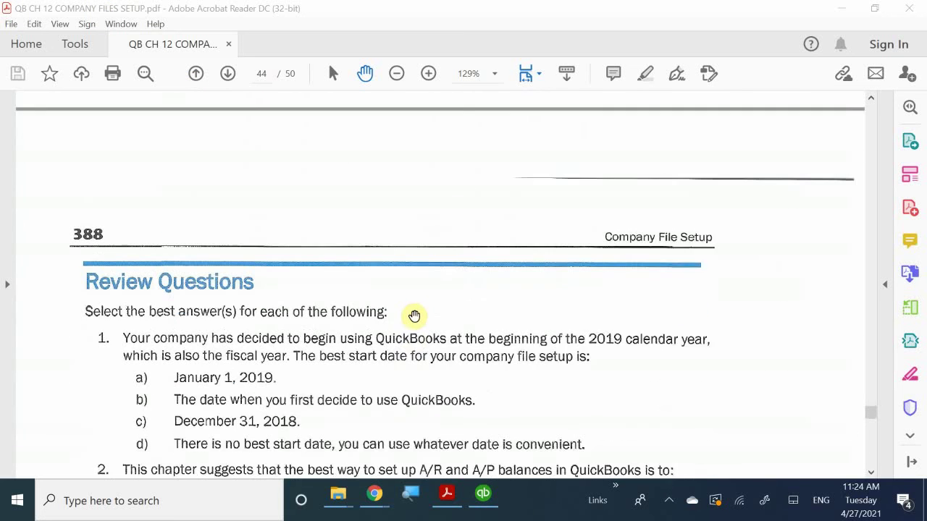
scroll(415, 316, down, 3)
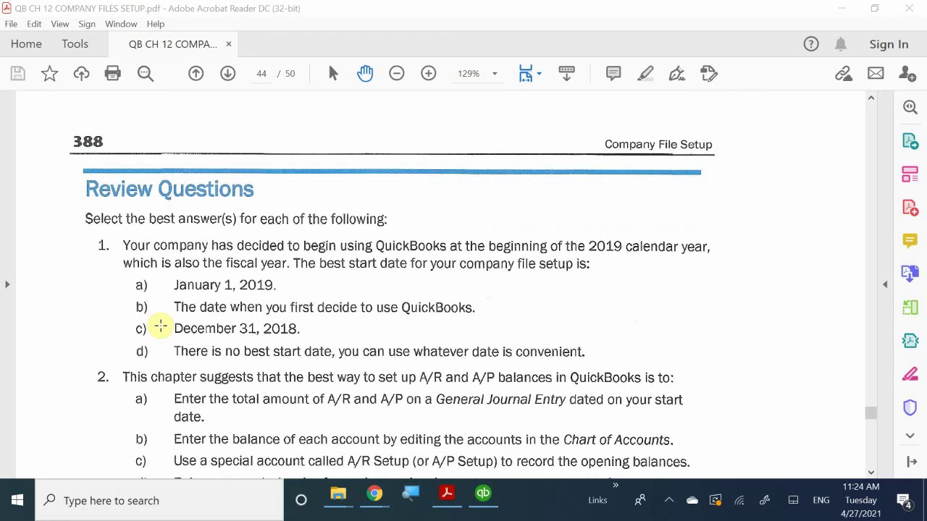
scroll(159, 326, down, 1)
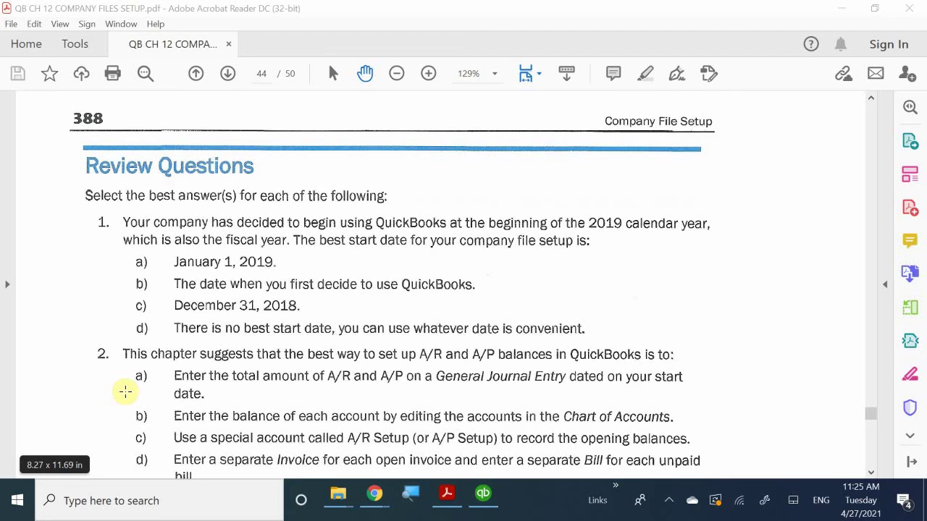
Step: Read review questions 3 to 5, covering company file setup tasks, an example of a liability account and the accuracy of setup information
scroll(126, 391, down, 4)
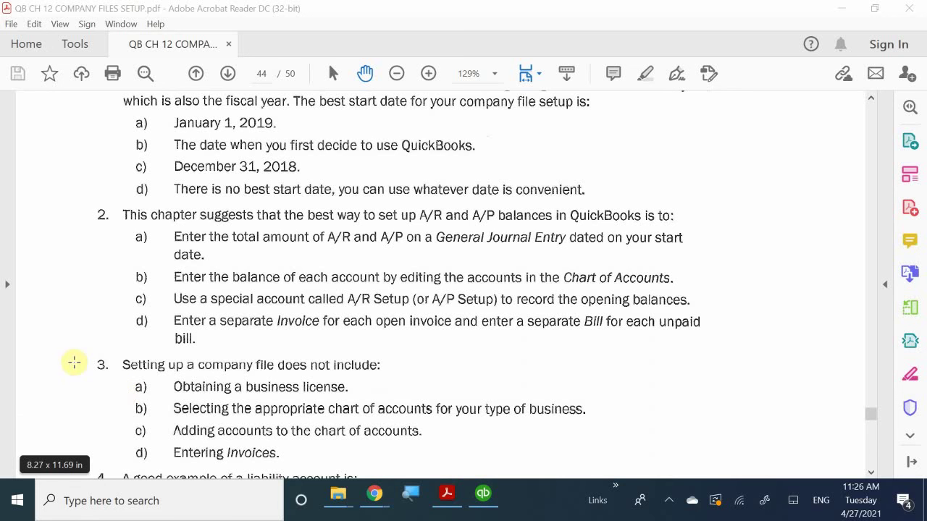
scroll(248, 349, up, 1)
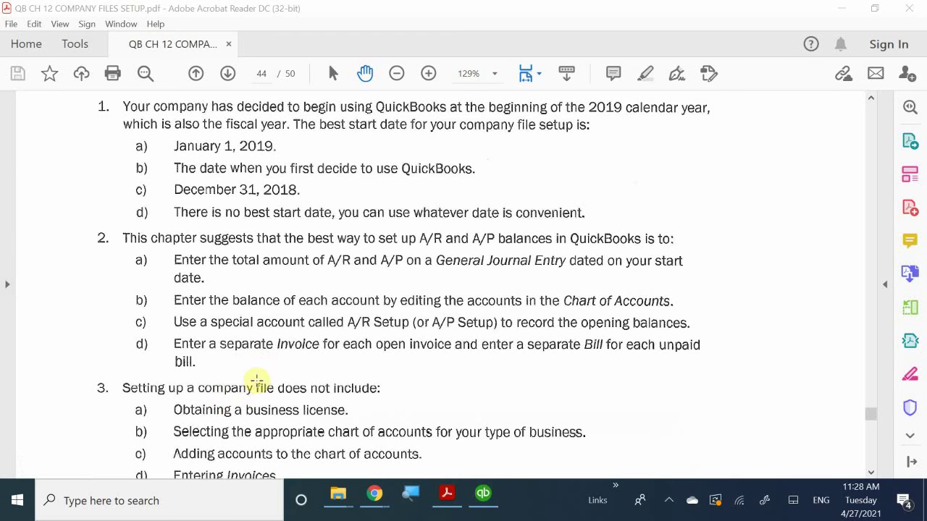
scroll(254, 378, down, 1)
scroll(254, 378, down, 4)
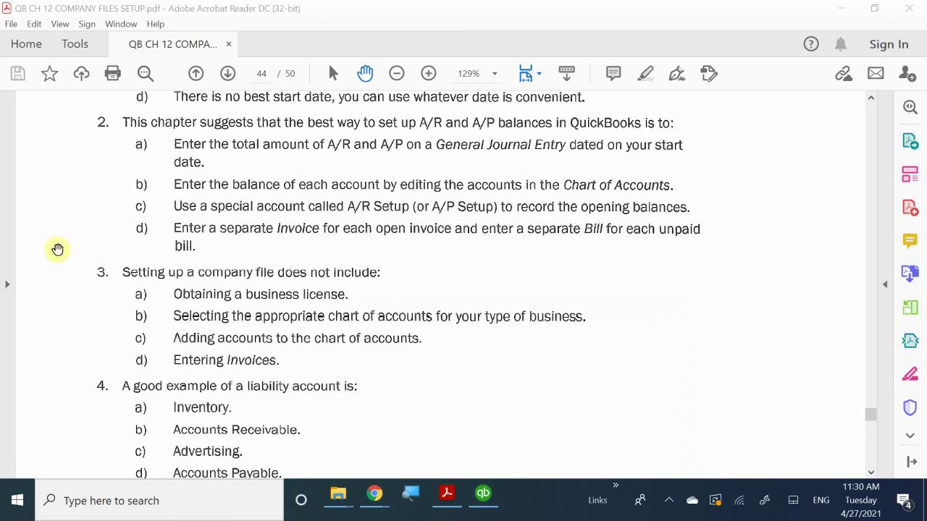
scroll(87, 340, down, 2)
scroll(84, 354, down, 3)
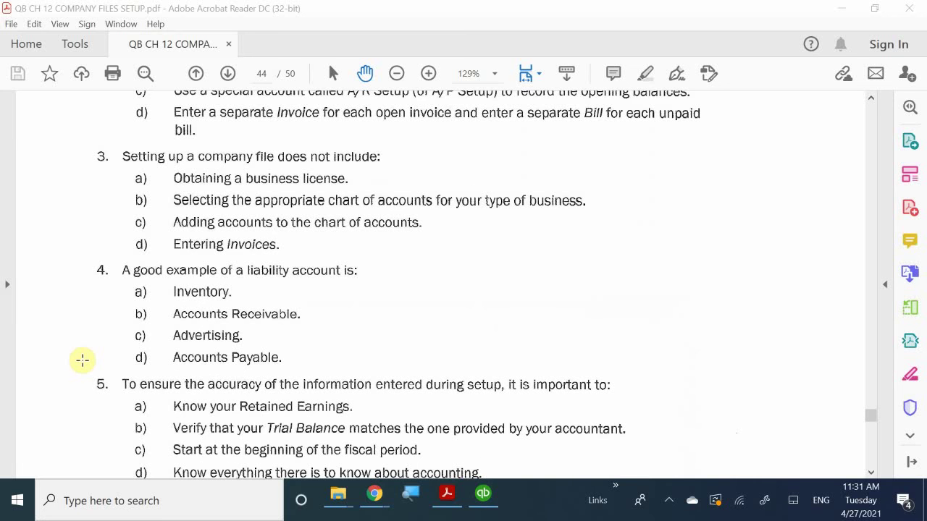
scroll(80, 365, down, 3)
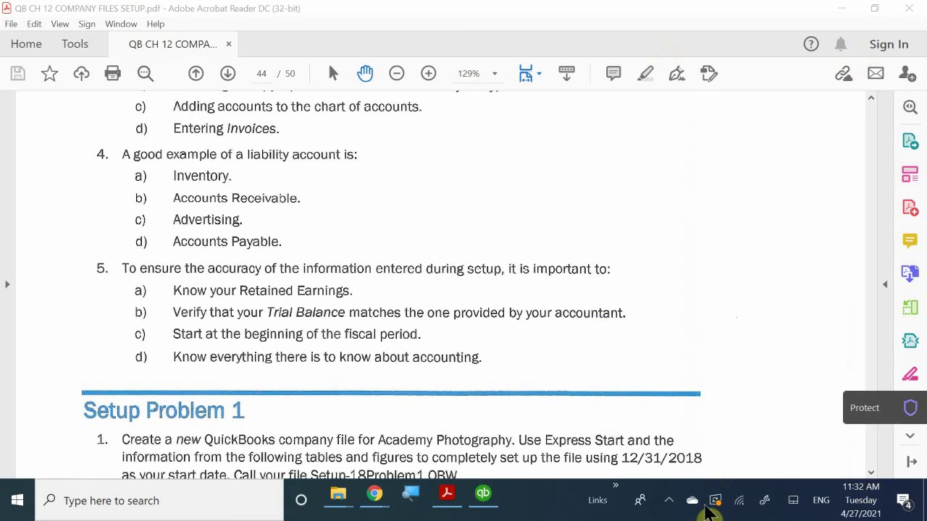
click(666, 509)
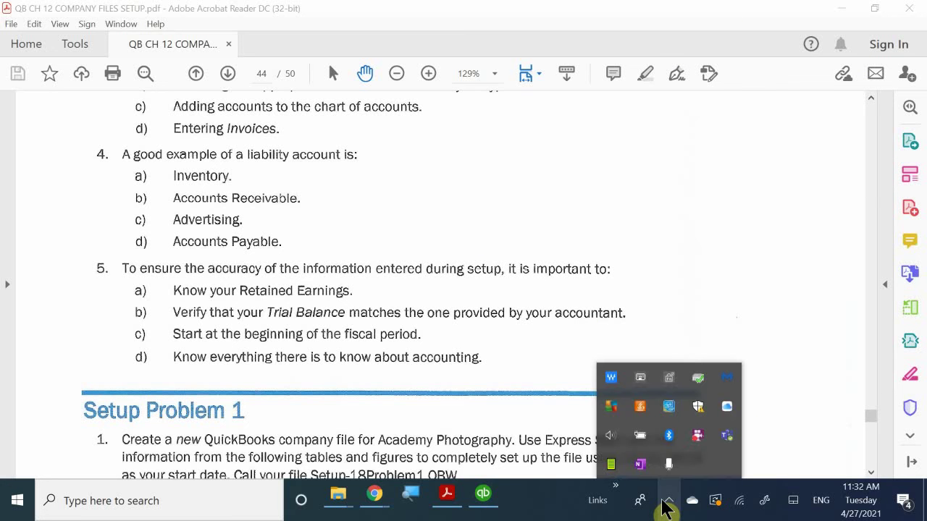